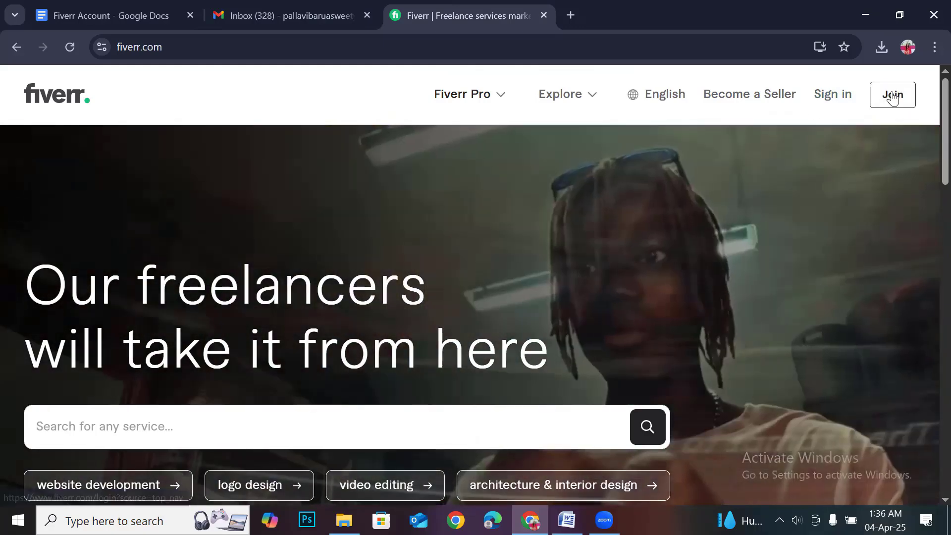
Start joining Fiverr with an email sign-up and fill in the email address copied from the Fiverr Account document in Google Docs
{"action": "left_click", "coordinate": [892, 96]}
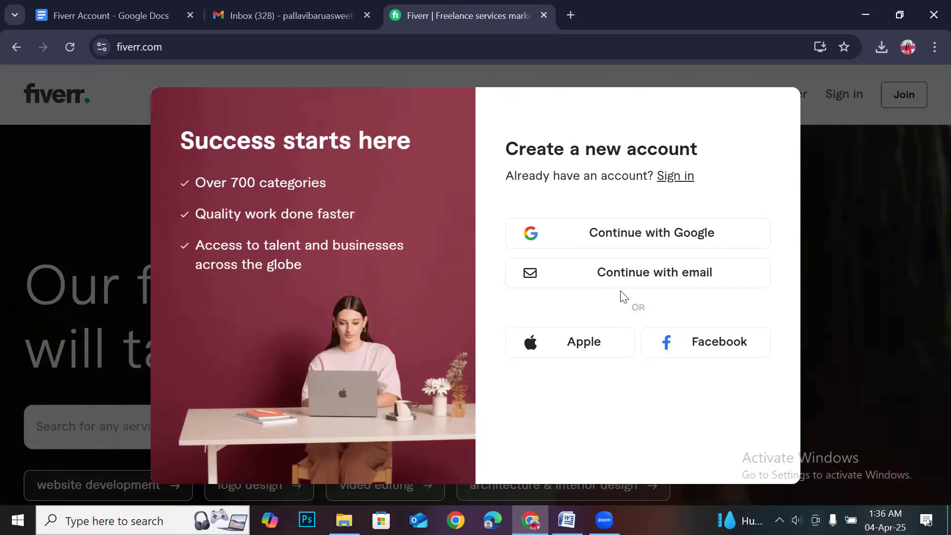
{"action": "left_click", "coordinate": [660, 279]}
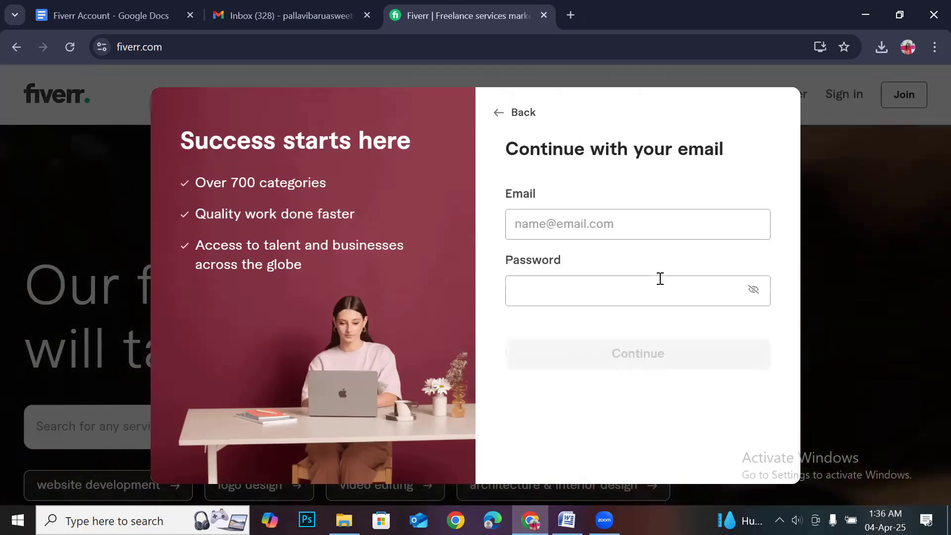
{"action": "left_click", "coordinate": [631, 224]}
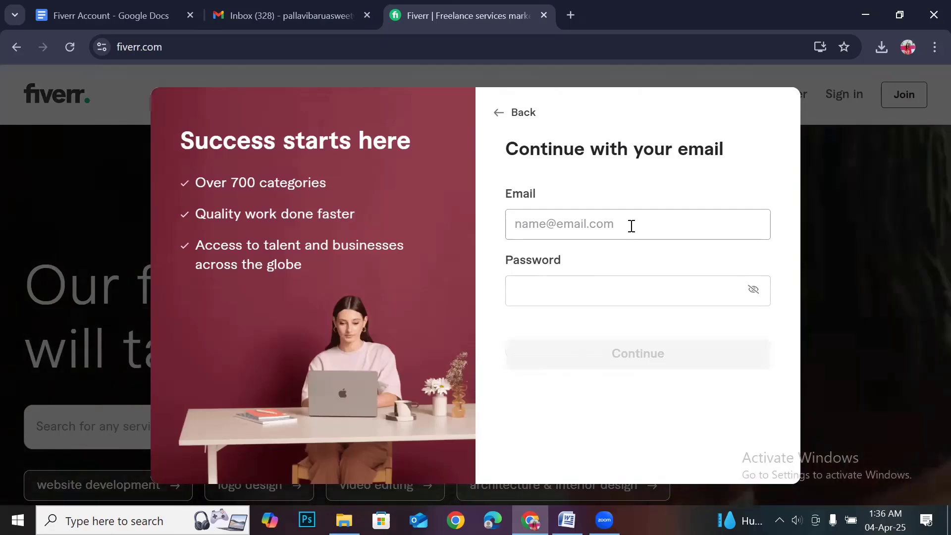
{"action": "left_click", "coordinate": [138, 14]}
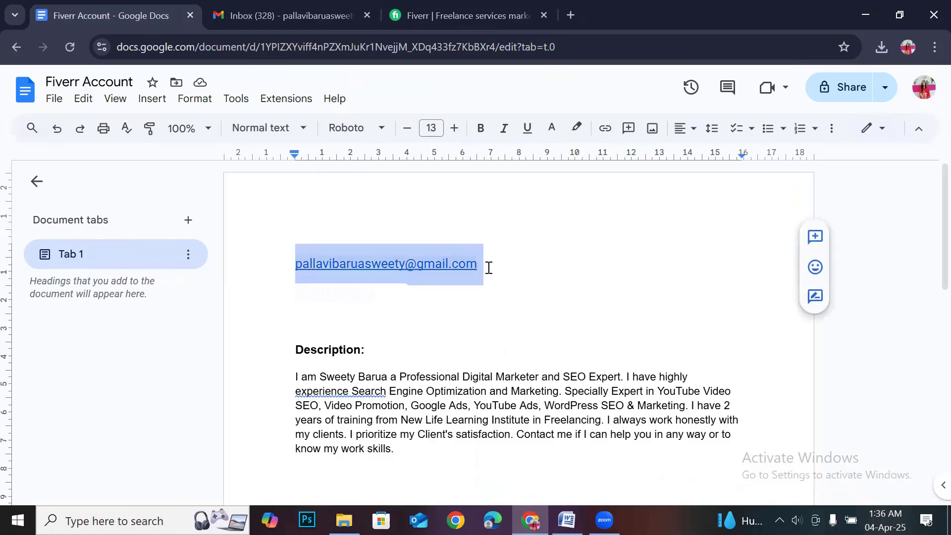
{"action": "left_click", "coordinate": [425, 265]}
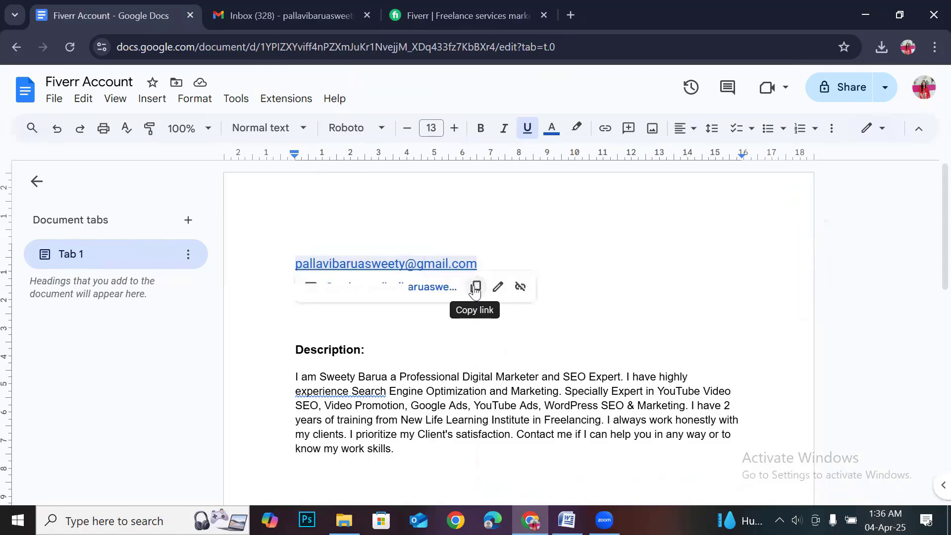
{"action": "left_click", "coordinate": [476, 287]}
{"action": "left_click", "coordinate": [498, 16]}
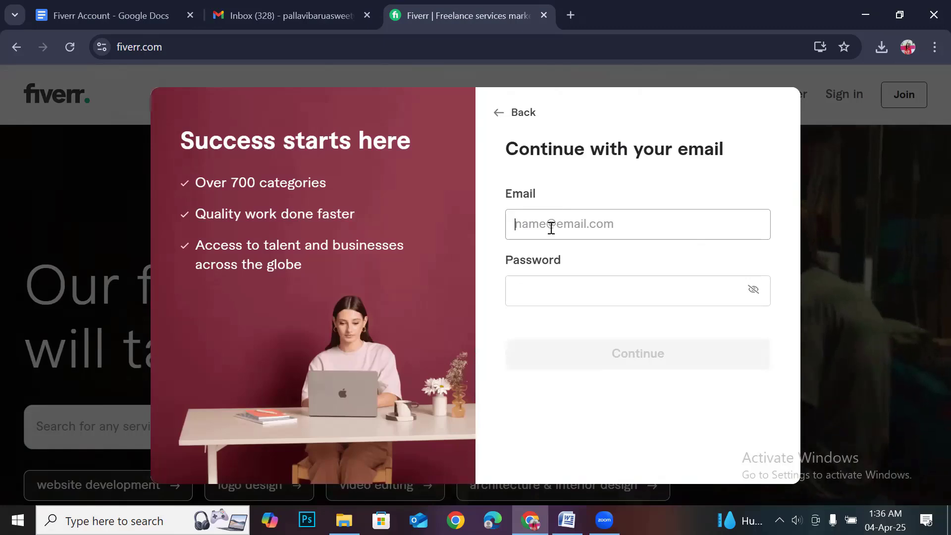
{"action": "key", "text": "ctrl+v"}
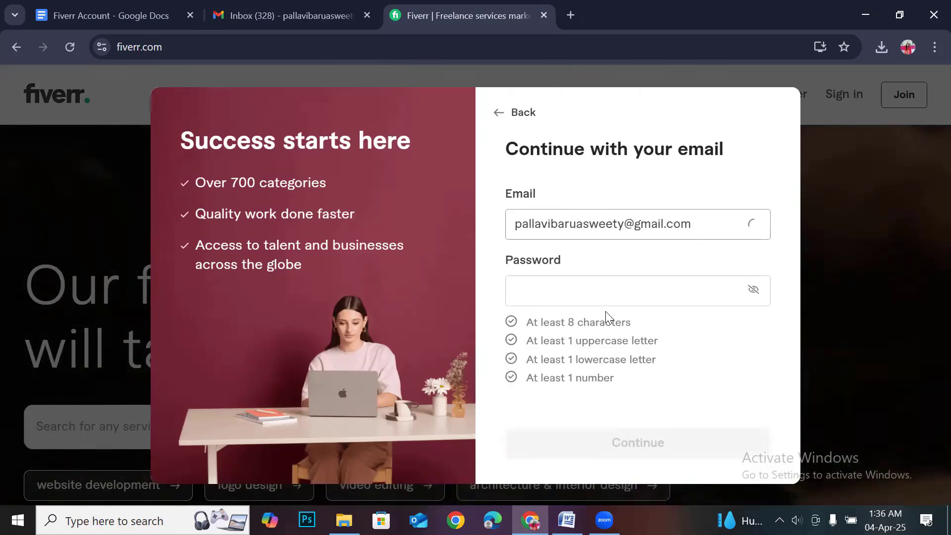
Enter the new account's password, continue the sign-up, and save the password in the browser
{"action": "left_click", "coordinate": [597, 285]}
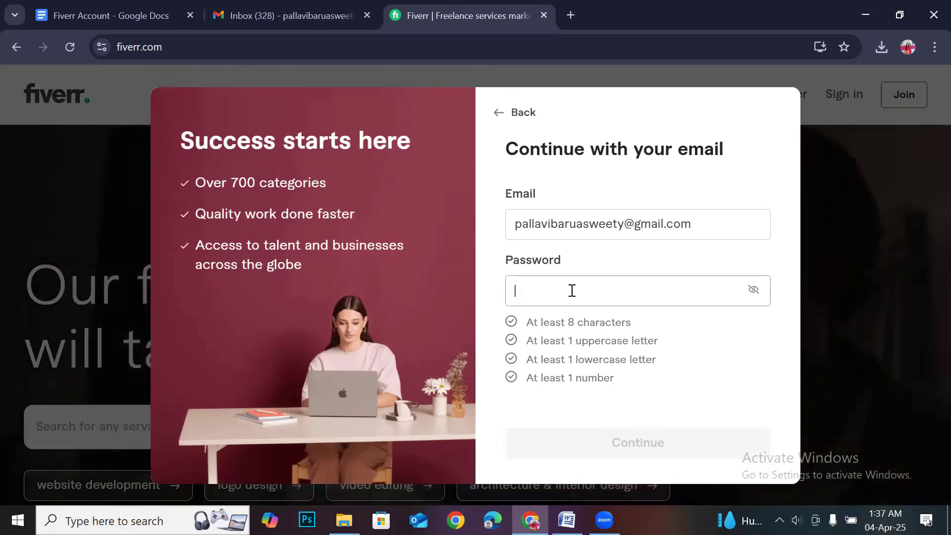
{"action": "type", "text": "P"}
{"action": "key", "text": "BackSpace"}
{"action": "key", "text": "BackSpace"}
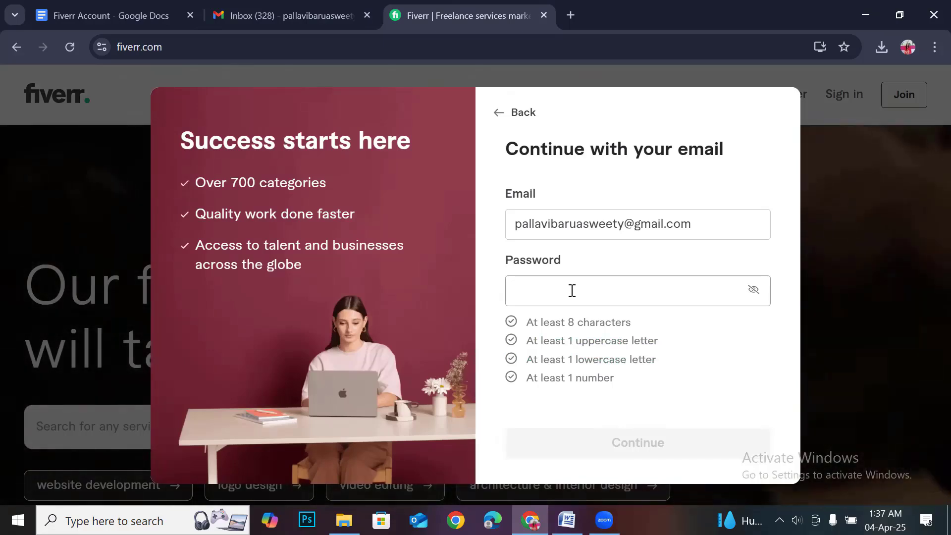
{"action": "type", "text": "Pas"}
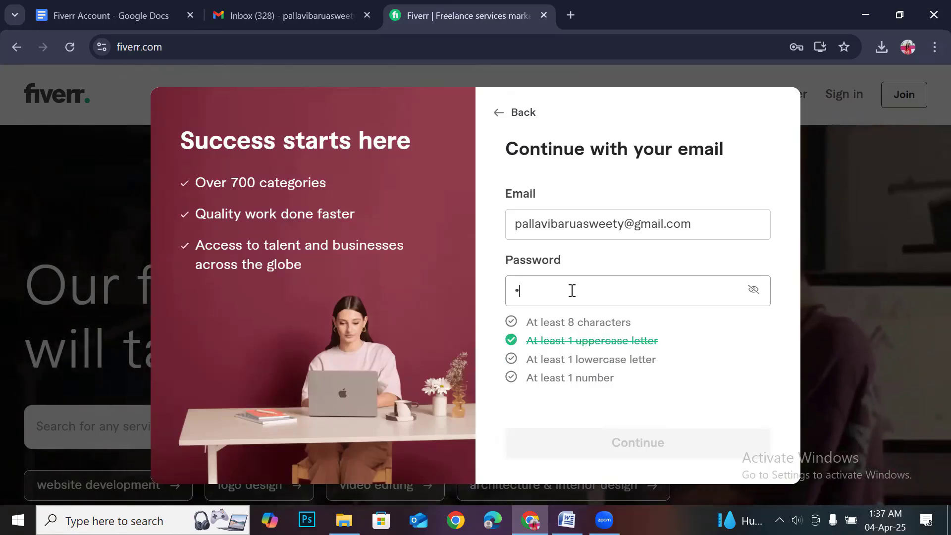
{"action": "type", "text": "•••"}
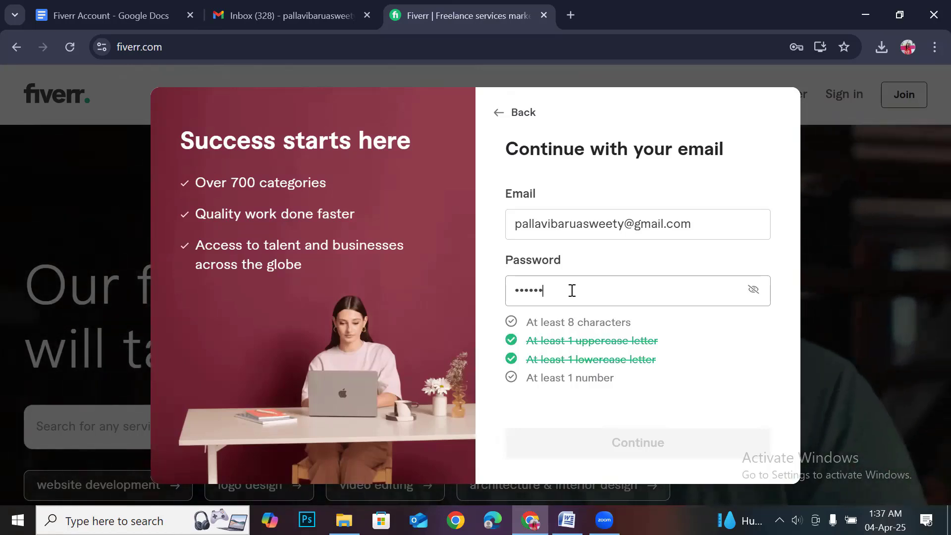
{"action": "type", "text": "•••••"}
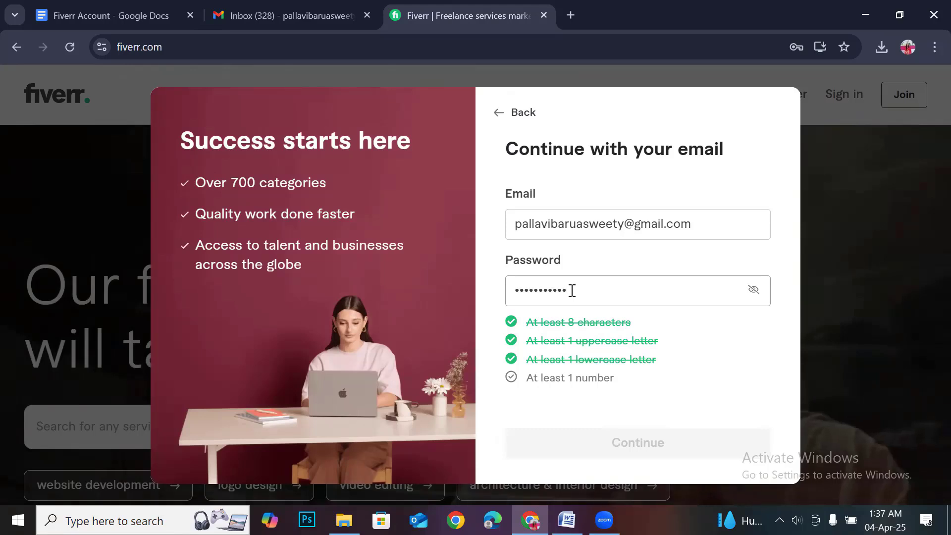
{"action": "type", "text": "••"}
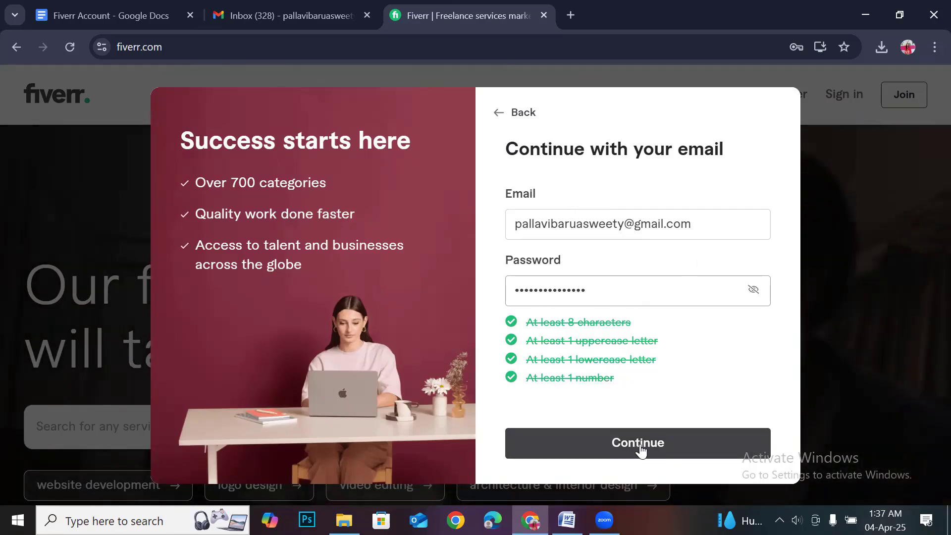
{"action": "left_click", "coordinate": [640, 444]}
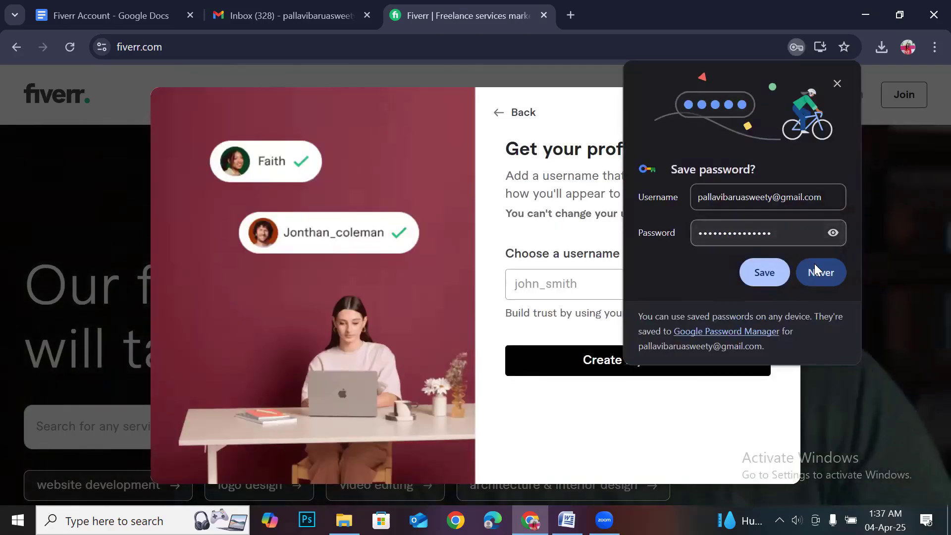
{"action": "left_click", "coordinate": [764, 274]}
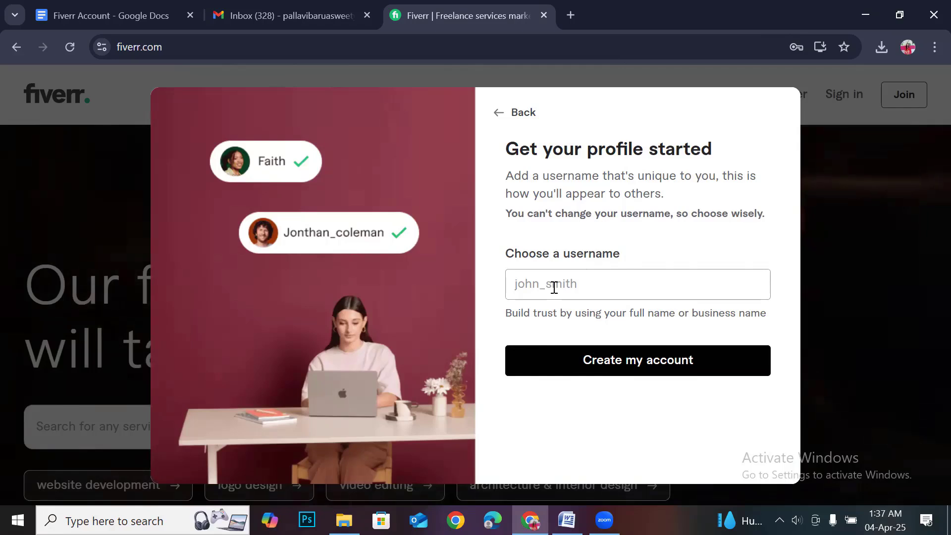
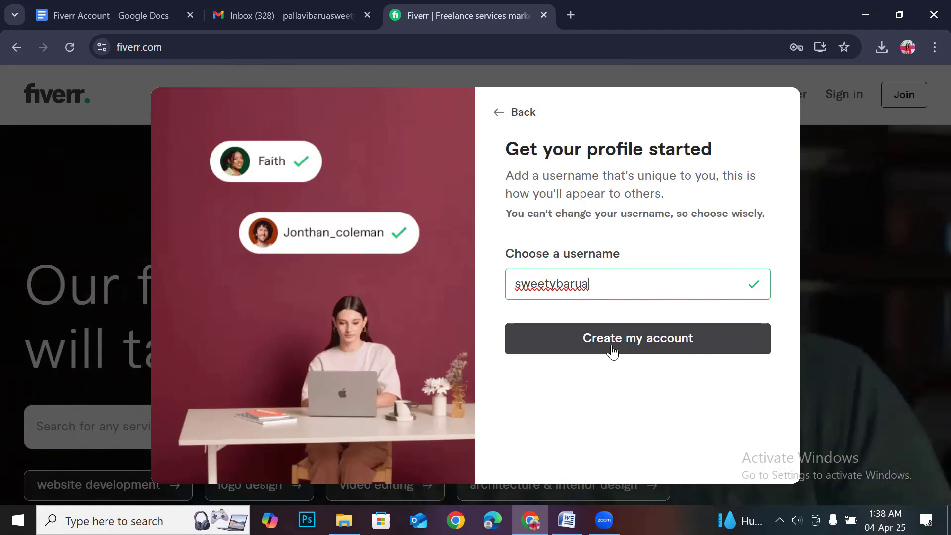
Fill in the username with the account holder's full name as one lowercase word and create the account
{"action": "left_click", "coordinate": [612, 346]}
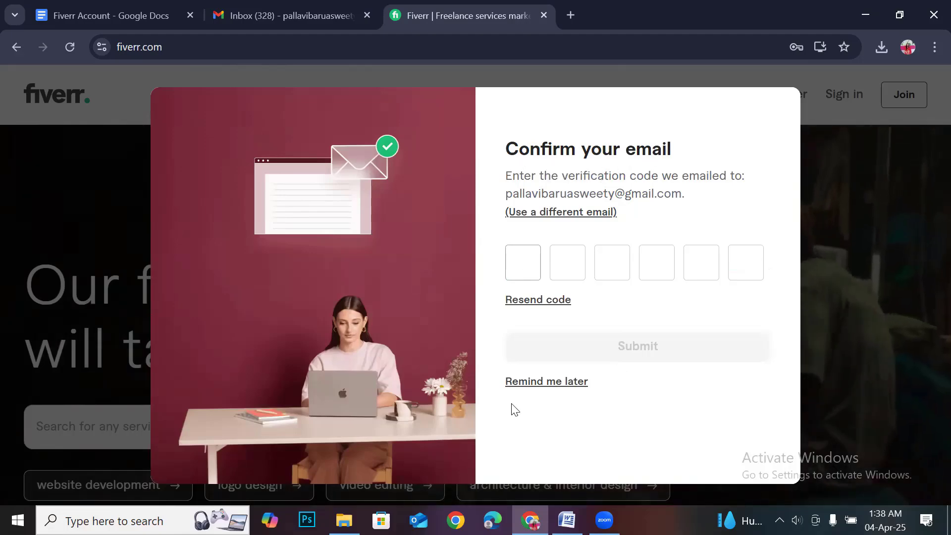
{"action": "left_click", "coordinate": [325, 10]}
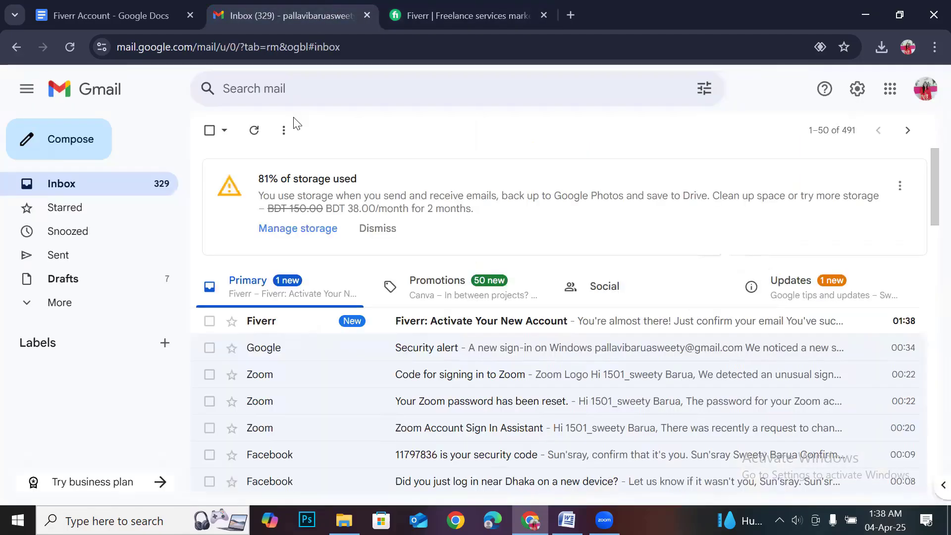
{"action": "left_click", "coordinate": [475, 327]}
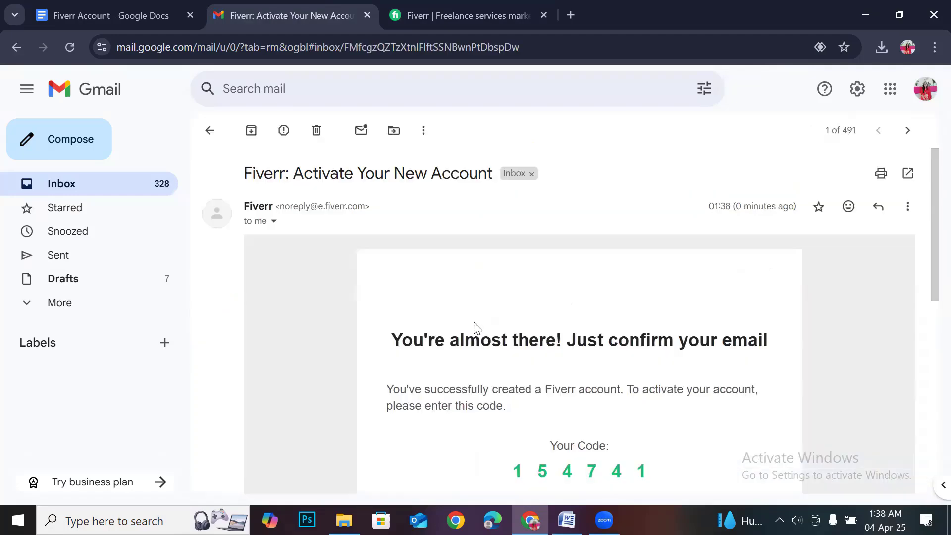
{"action": "scroll", "coordinate": [538, 330], "scroll_direction": "down", "scroll_amount": 3}
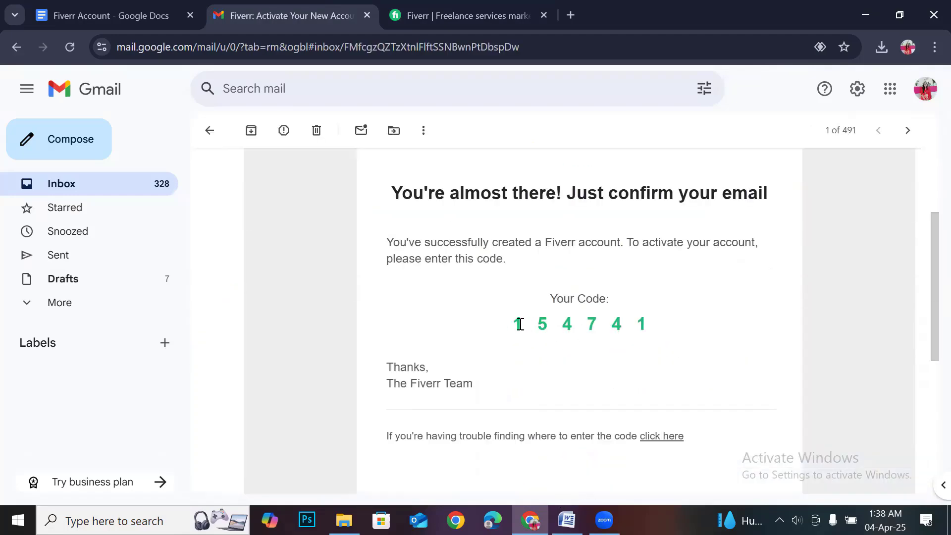
{"action": "left_click", "coordinate": [456, 15]}
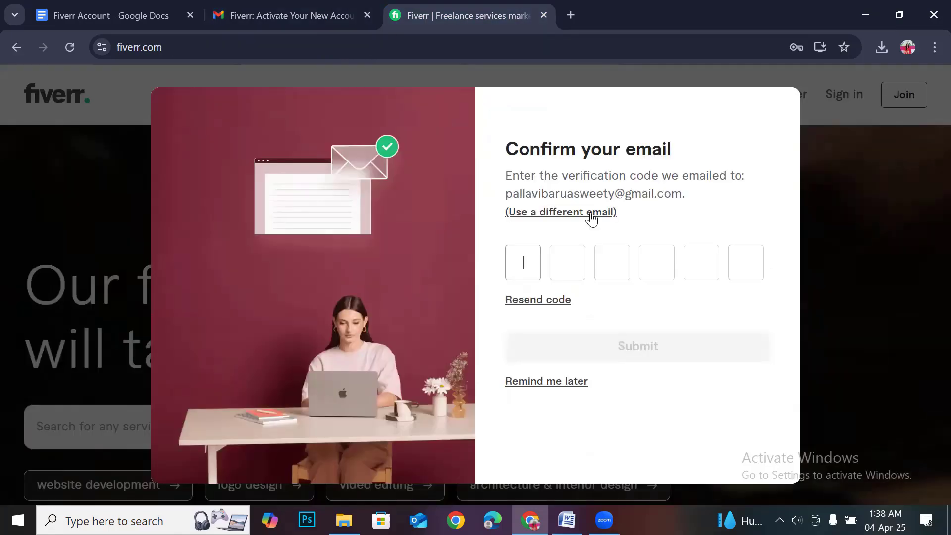
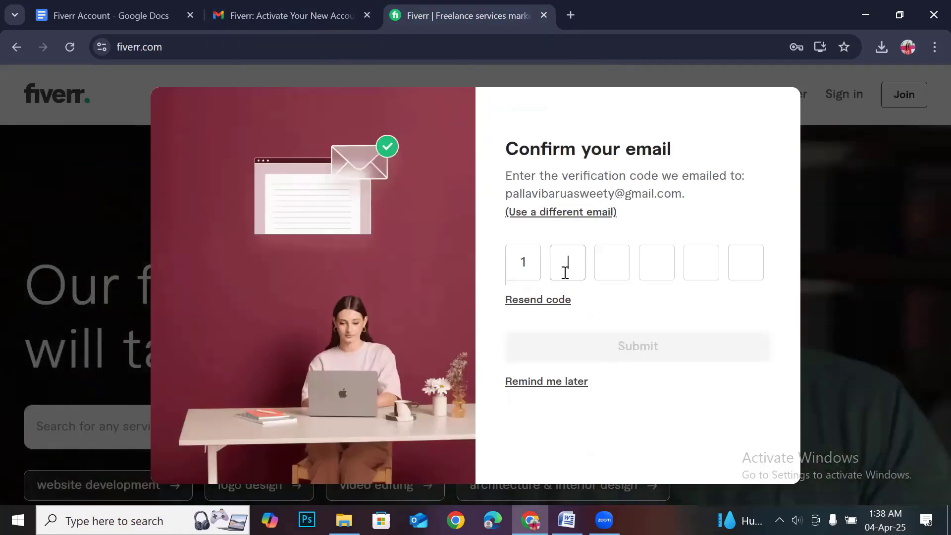
{"action": "left_click", "coordinate": [319, 13]}
{"action": "left_click", "coordinate": [426, 15]}
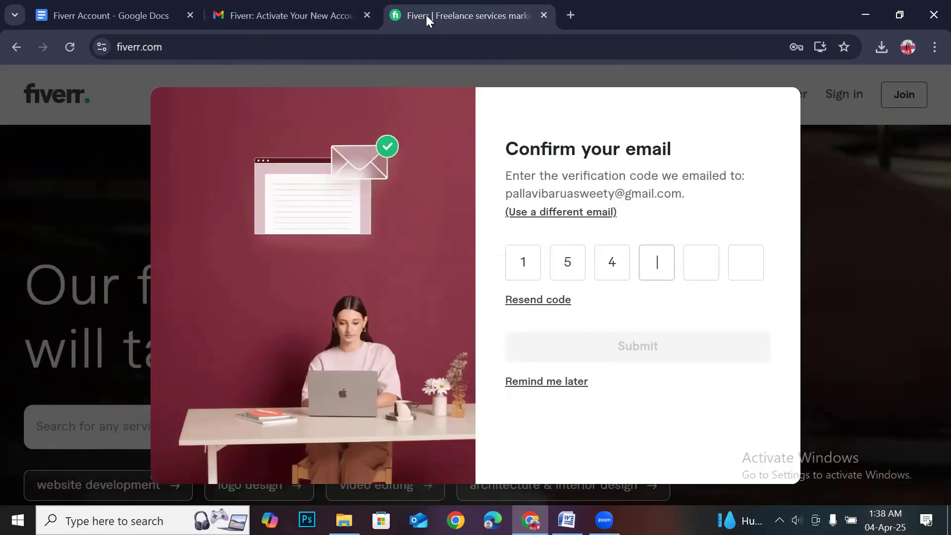
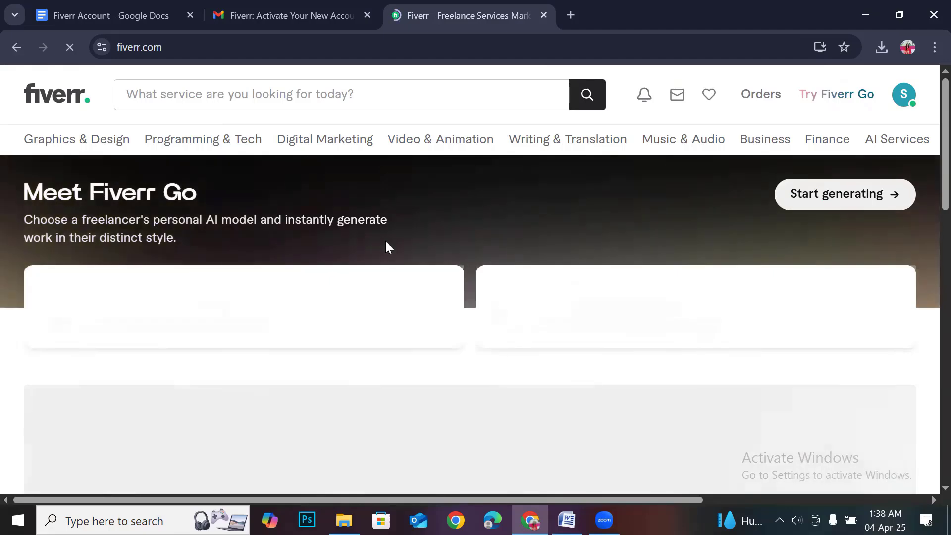
Set the purpose for using Fiverr to "I'm a freelancer" and the freelancer type to "Solo freelancer"
{"action": "scroll", "coordinate": [360, 330], "scroll_direction": "down", "scroll_amount": 3}
{"action": "scroll", "coordinate": [322, 341], "scroll_direction": "up", "scroll_amount": 3}
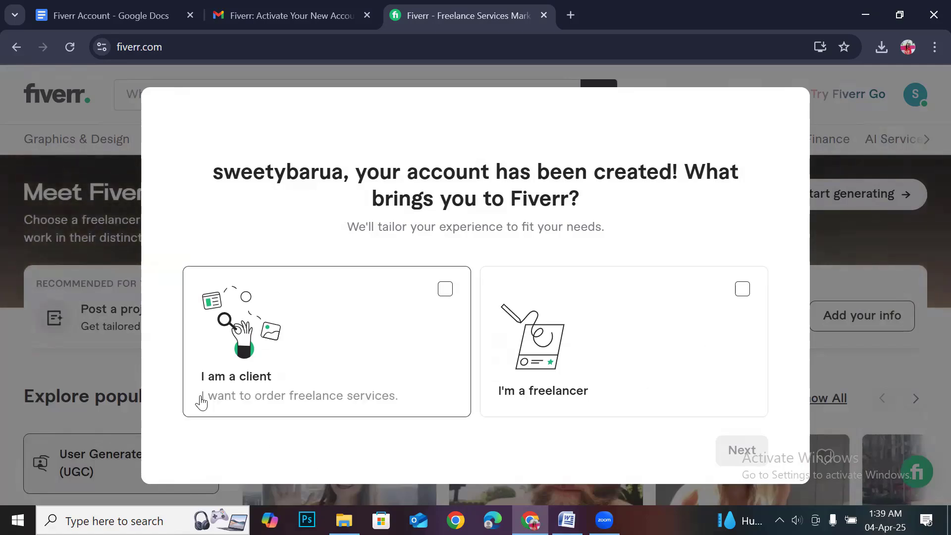
{"action": "left_click", "coordinate": [584, 344]}
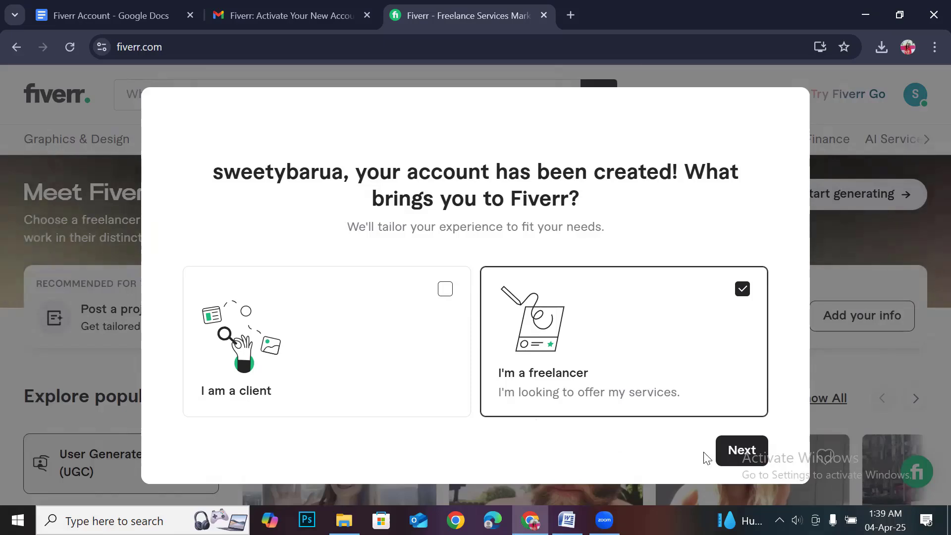
{"action": "left_click", "coordinate": [737, 453]}
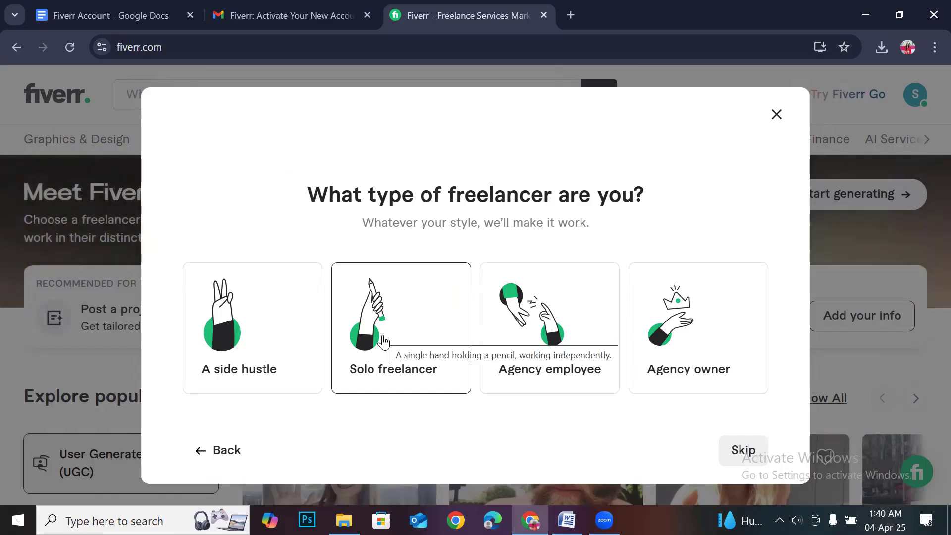
{"action": "left_click", "coordinate": [420, 326]}
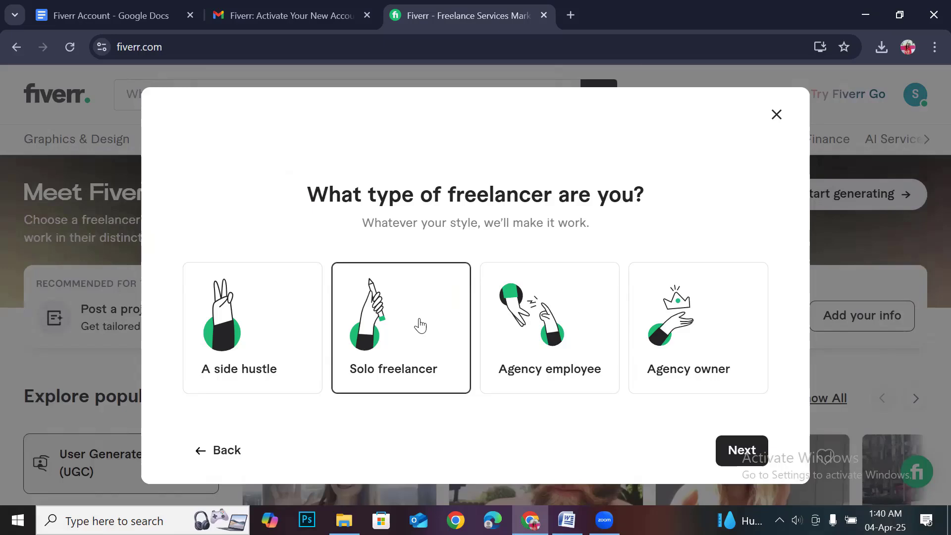
{"action": "left_click", "coordinate": [741, 453]}
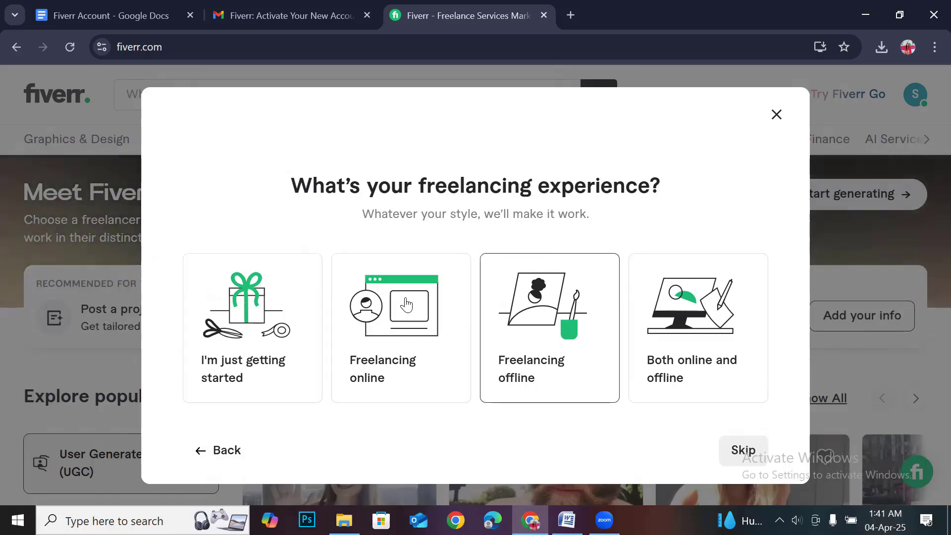
Finish the questionnaire with "Both online and offline" as freelancing experience and proceed to completing the freelancer profile
{"action": "left_click", "coordinate": [689, 333]}
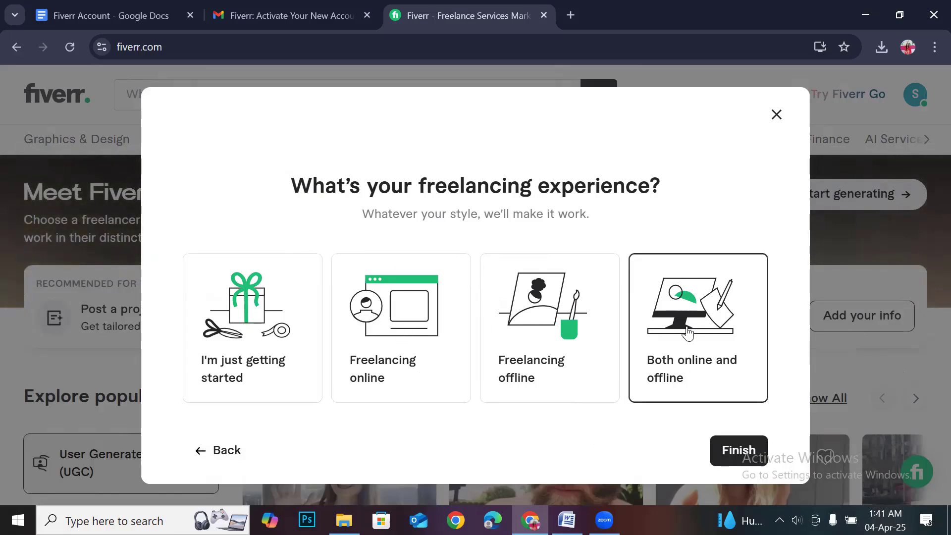
{"action": "left_click", "coordinate": [732, 459]}
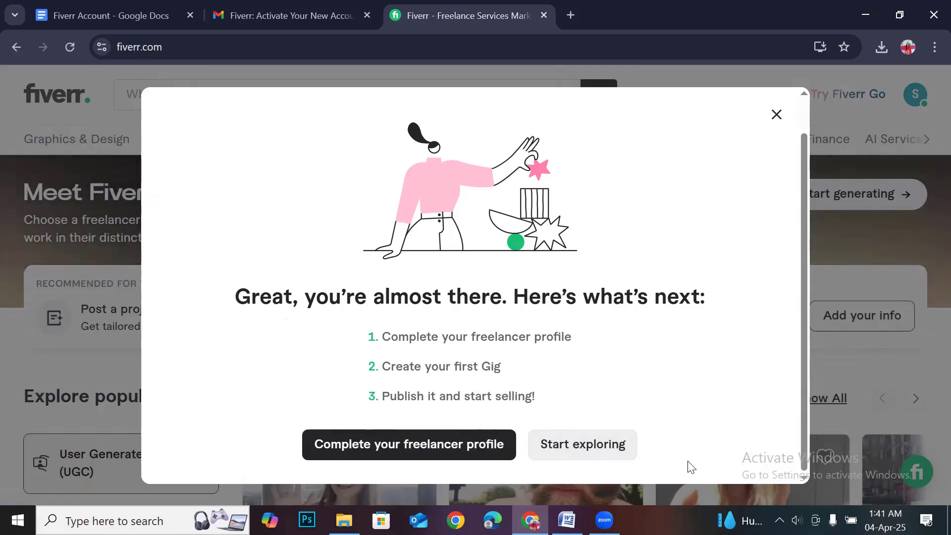
{"action": "left_click", "coordinate": [385, 454]}
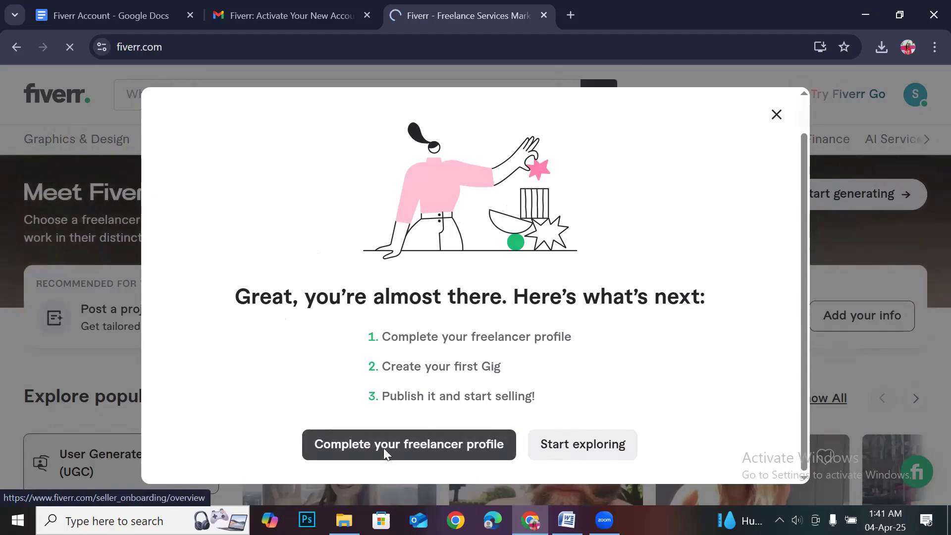
{"action": "scroll", "coordinate": [523, 277], "scroll_direction": "down", "scroll_amount": 1}
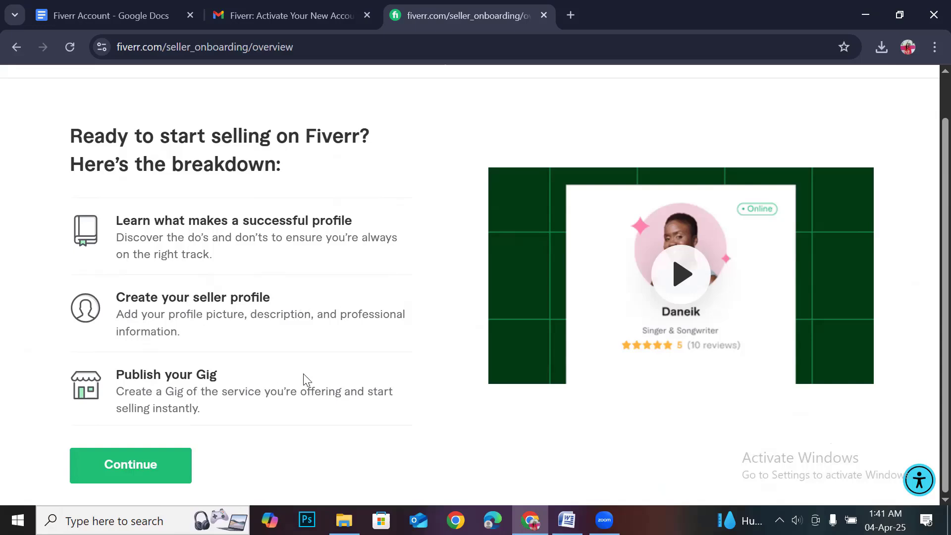
Proceed through the seller onboarding overview and the profile do's and don'ts to the Personal Info form
{"action": "left_click", "coordinate": [126, 456]}
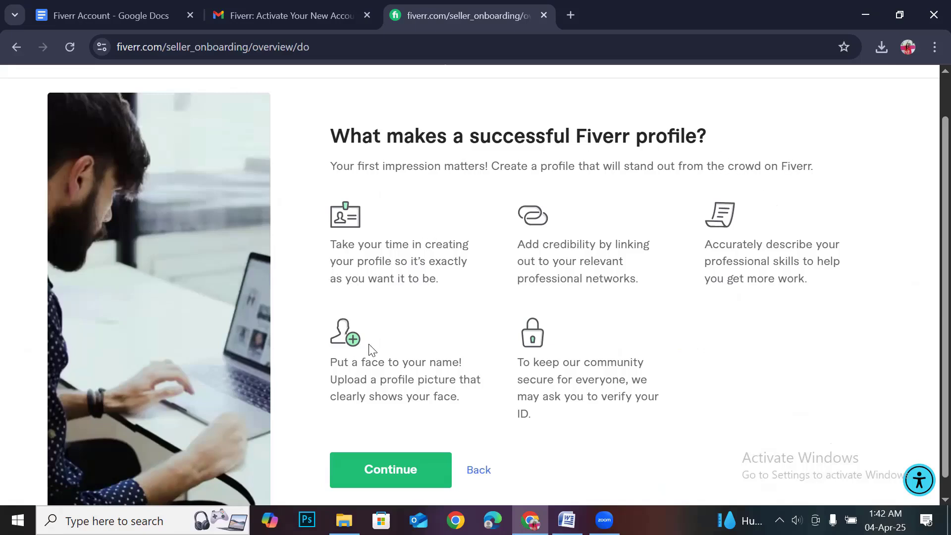
{"action": "scroll", "coordinate": [479, 283], "scroll_direction": "down", "scroll_amount": 1}
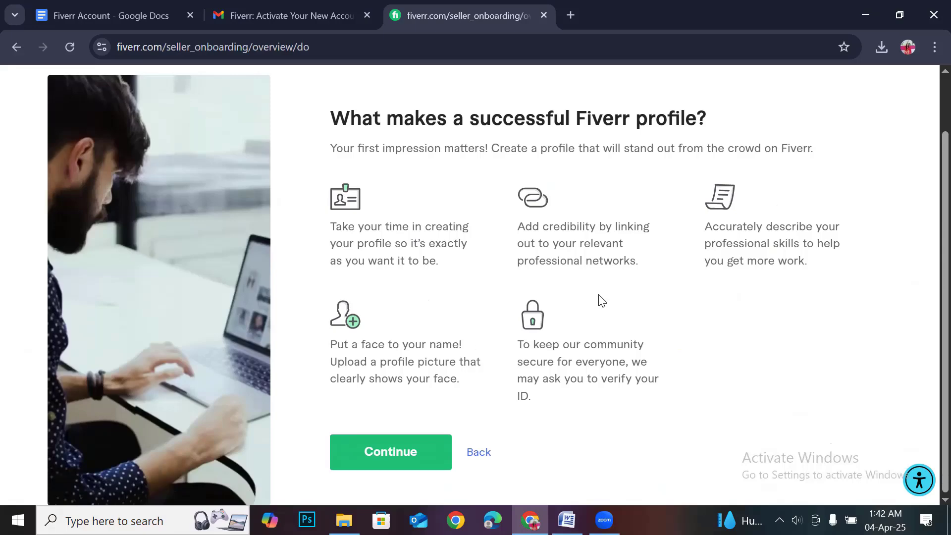
{"action": "scroll", "coordinate": [545, 342], "scroll_direction": "up", "scroll_amount": 1}
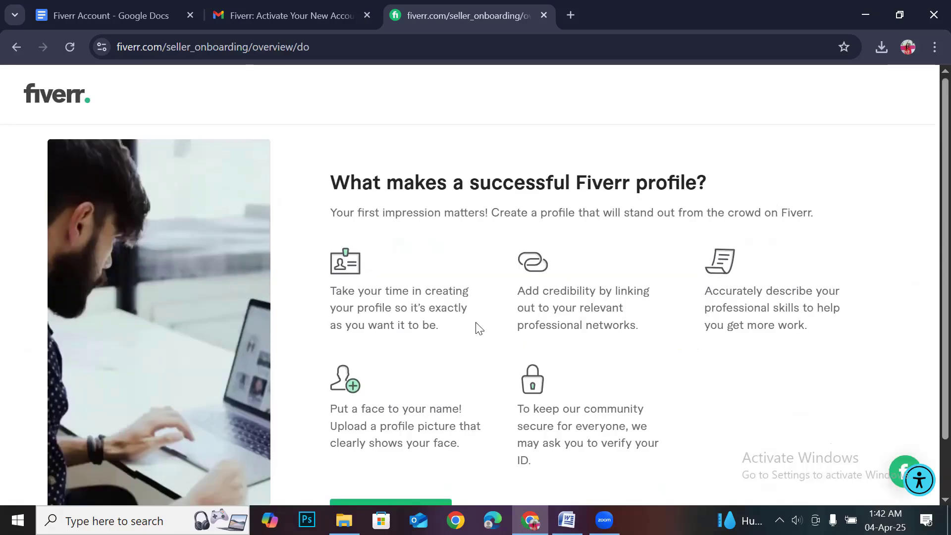
{"action": "scroll", "coordinate": [557, 365], "scroll_direction": "down", "scroll_amount": 1}
{"action": "left_click", "coordinate": [402, 462]}
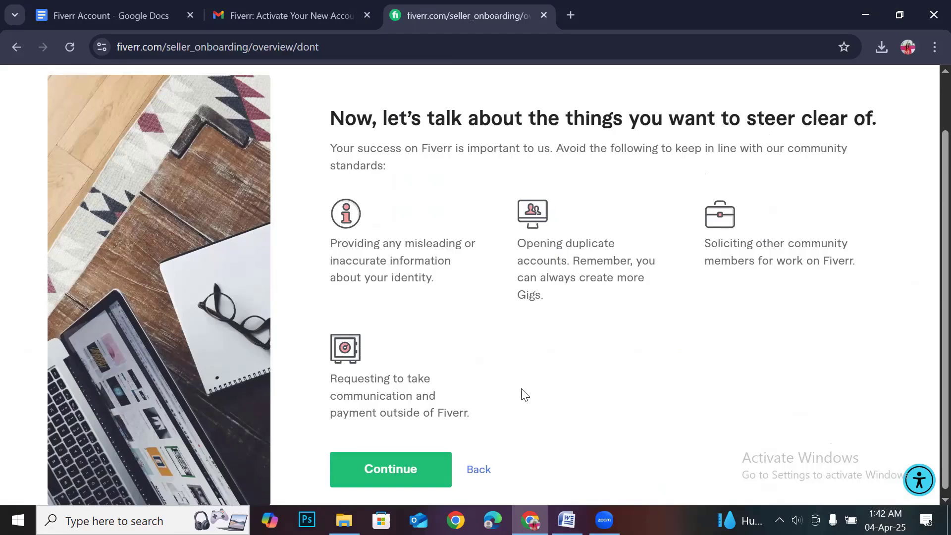
{"action": "scroll", "coordinate": [521, 390], "scroll_direction": "down", "scroll_amount": 1}
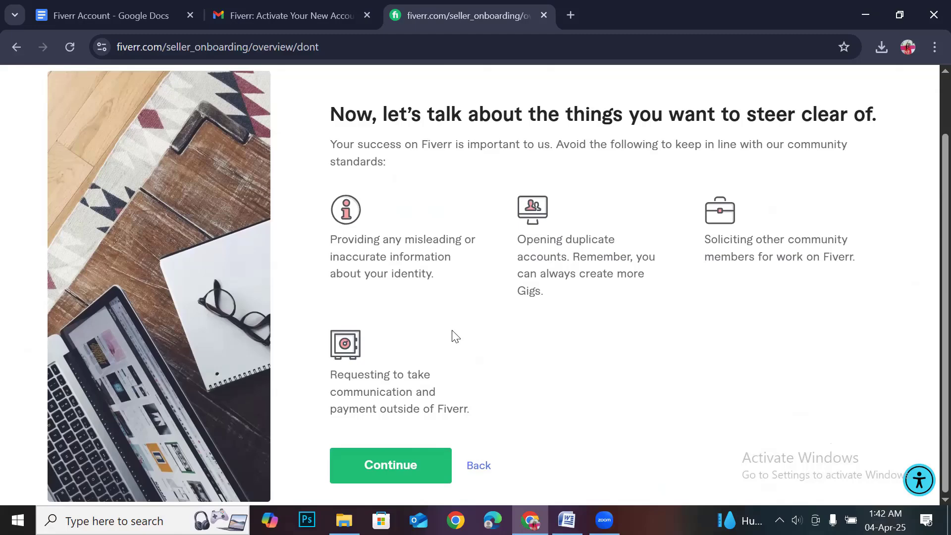
{"action": "left_click", "coordinate": [389, 472]}
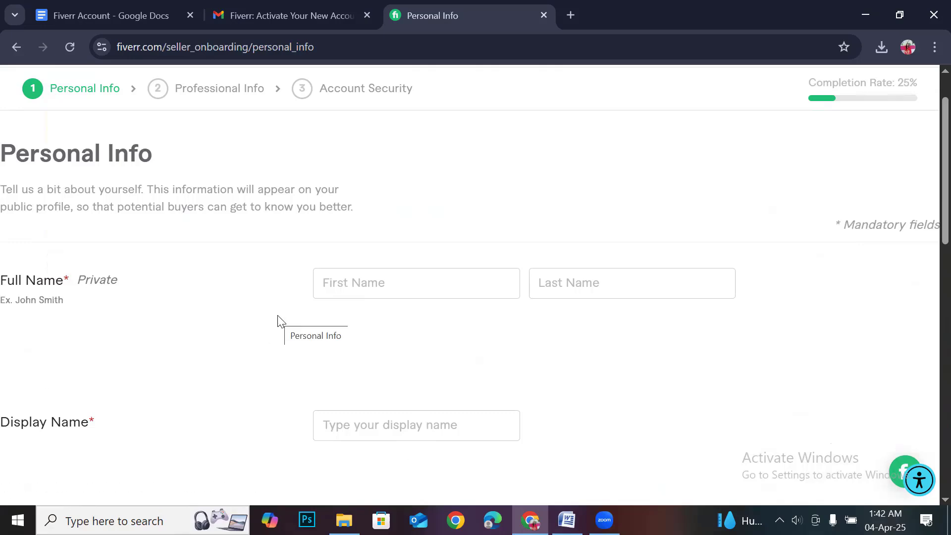
Fill in the private Full Name fields with the account holder's first and last name
{"action": "key", "text": "ctrl+minus"}
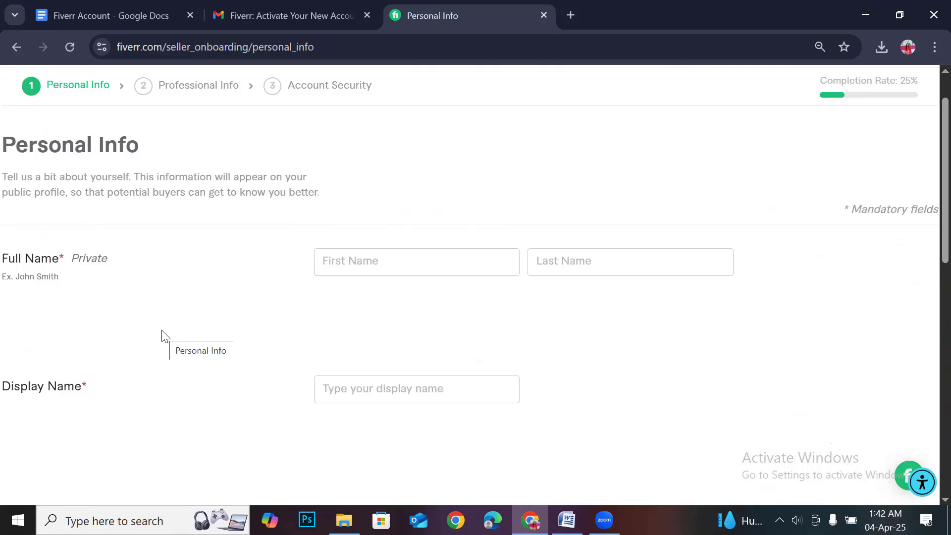
{"action": "key", "text": "ctrl+minus"}
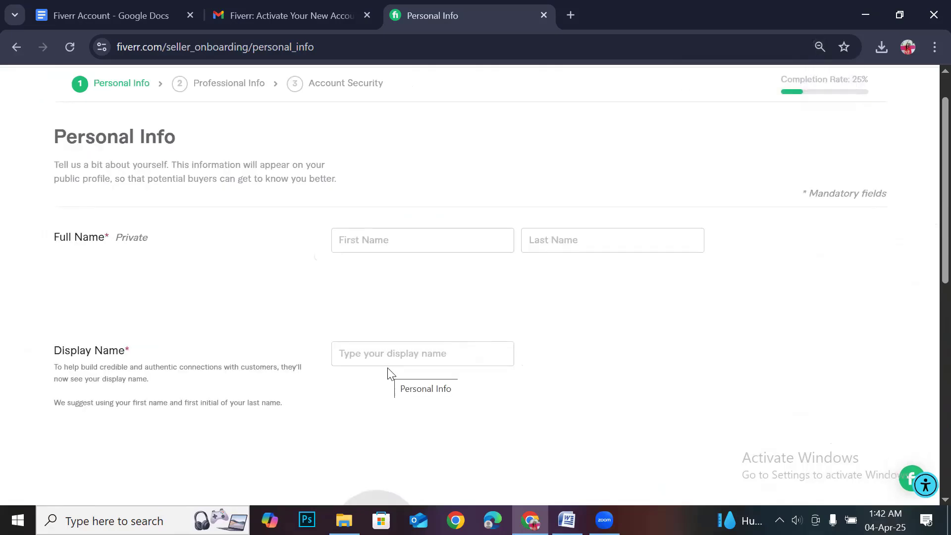
{"action": "key", "text": "ctrl+plus"}
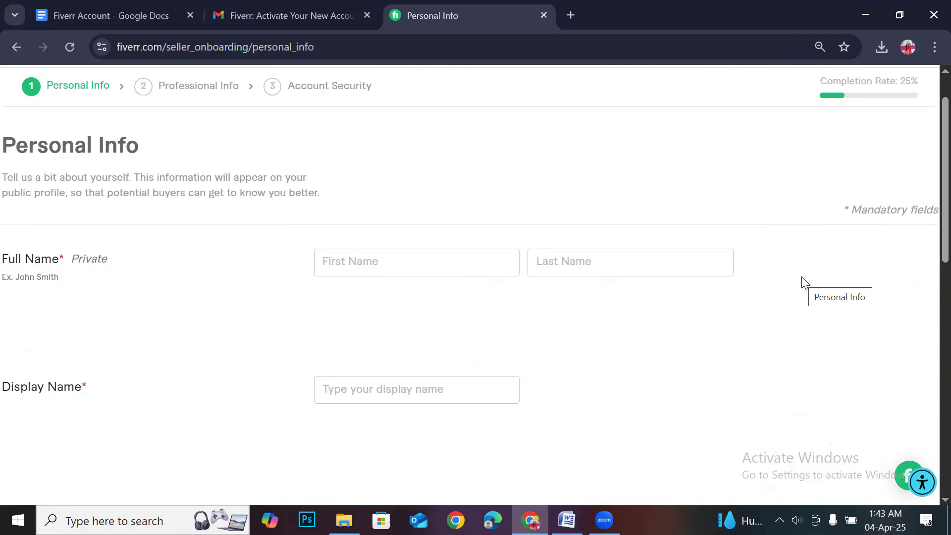
{"action": "left_click", "coordinate": [403, 272]}
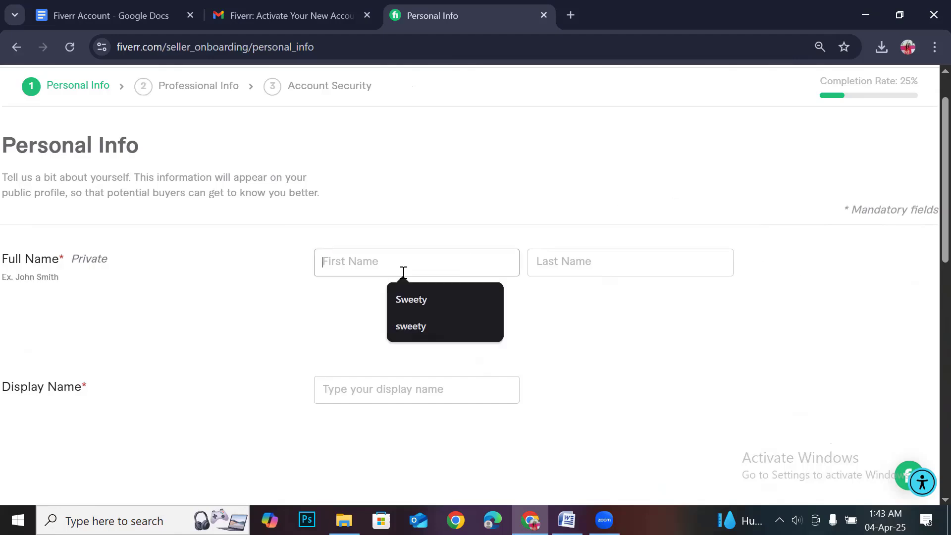
{"action": "left_click", "coordinate": [422, 299]}
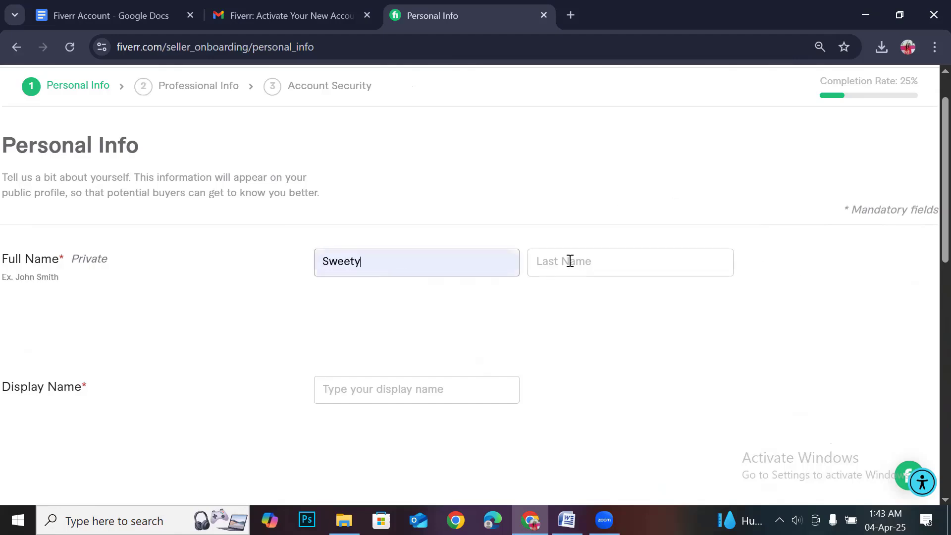
{"action": "left_click", "coordinate": [570, 260]}
{"action": "left_click", "coordinate": [619, 303]}
Set the display name to the account holder's first name followed by the initial of the last name
{"action": "left_click", "coordinate": [365, 389]}
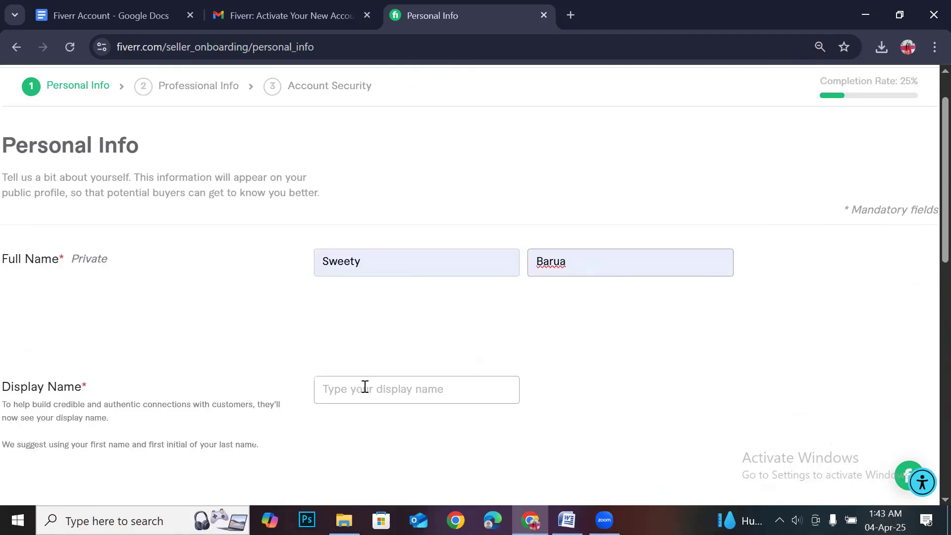
{"action": "type", "text": "Sweety Bswe"}
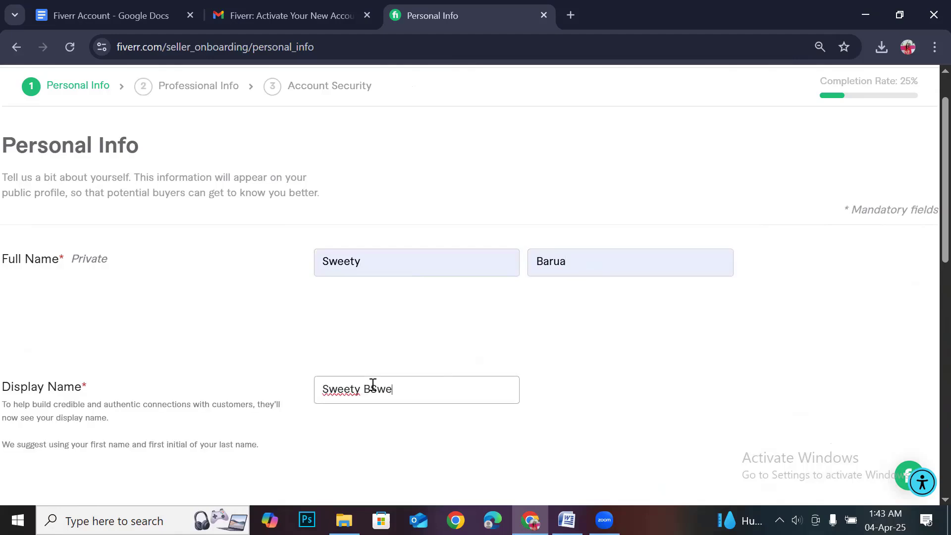
{"action": "key", "text": "BackSpace"}
{"action": "key", "text": "BackSpace"}
{"action": "key", "text": "BackSpace"}
Upload the portrait WhatsApp_Image_2025-04-03_at_19.19.21-removebg-preview from the Downloads folder as the profile picture
{"action": "scroll", "coordinate": [410, 418], "scroll_direction": "down", "scroll_amount": 3}
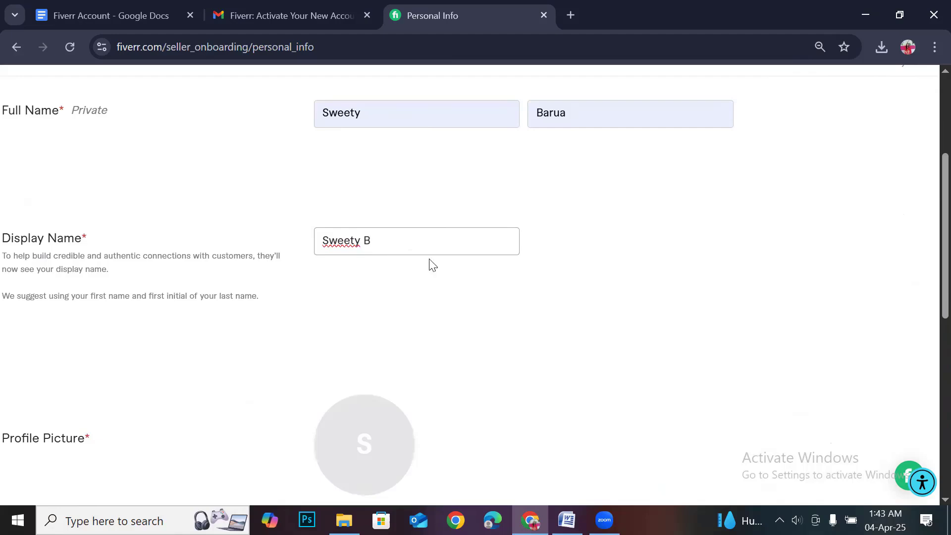
{"action": "scroll", "coordinate": [416, 348], "scroll_direction": "down", "scroll_amount": 3}
{"action": "scroll", "coordinate": [504, 276], "scroll_direction": "down", "scroll_amount": 3}
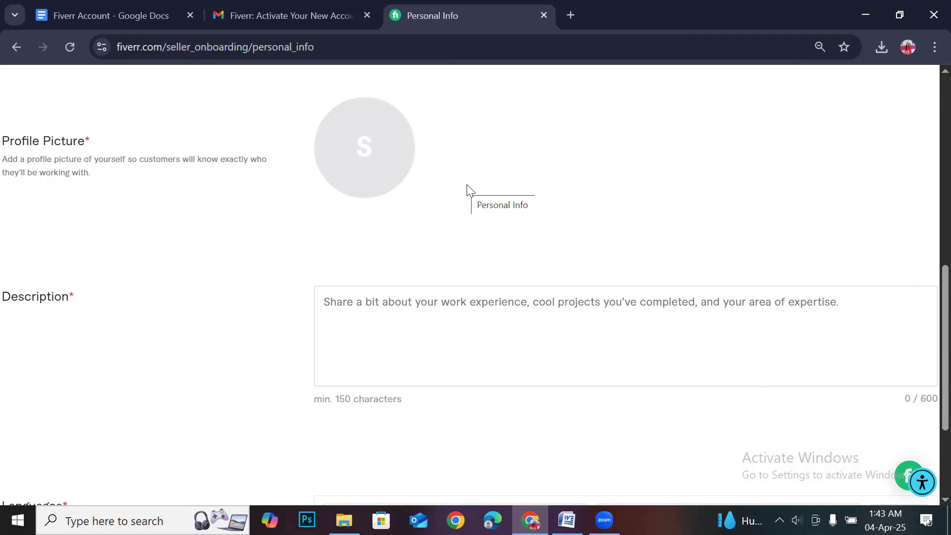
{"action": "scroll", "coordinate": [486, 278], "scroll_direction": "up", "scroll_amount": 1}
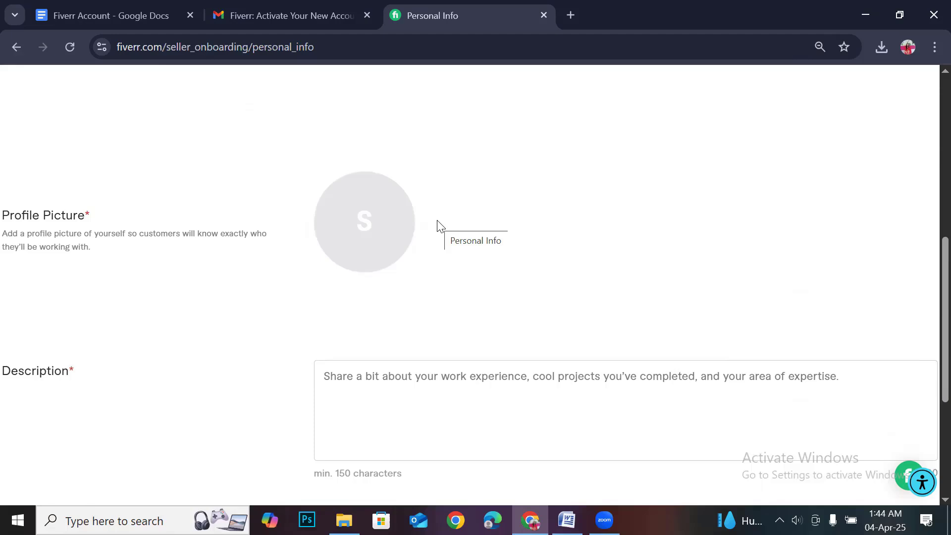
{"action": "left_click", "coordinate": [372, 229]}
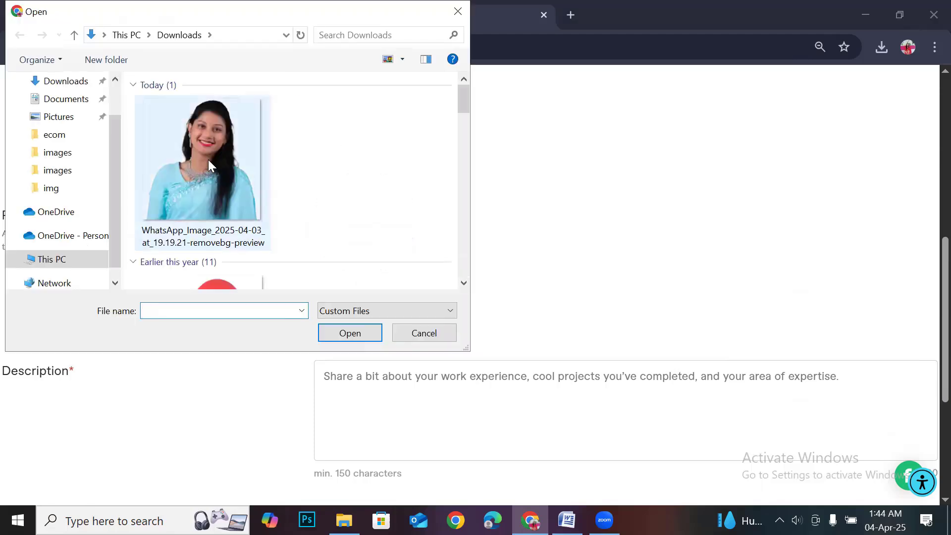
{"action": "left_click", "coordinate": [208, 159]}
{"action": "left_click", "coordinate": [350, 333]}
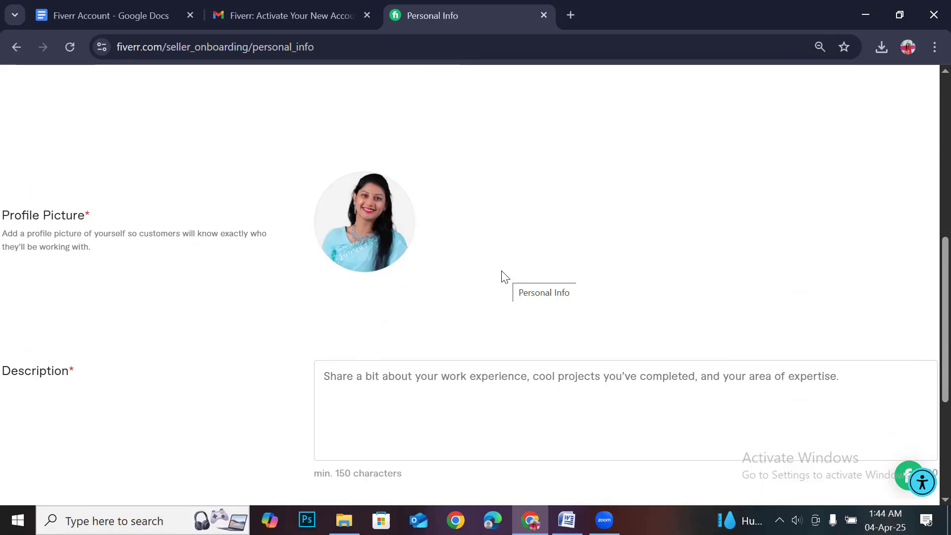
Copy the description paragraph from the Fiverr Account document in Google Docs into the profile's Description on Fiverr
{"action": "scroll", "coordinate": [518, 283], "scroll_direction": "down", "scroll_amount": 1}
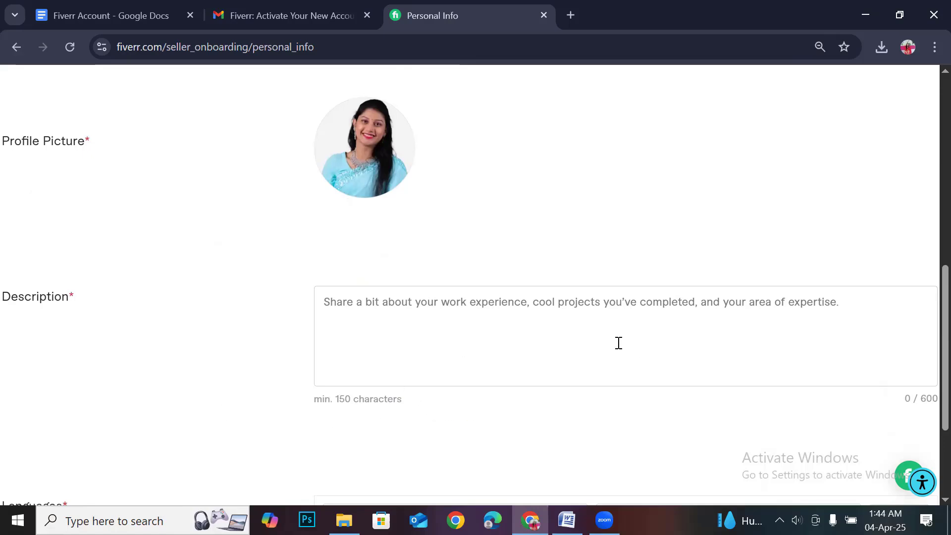
{"action": "left_click", "coordinate": [138, 13]}
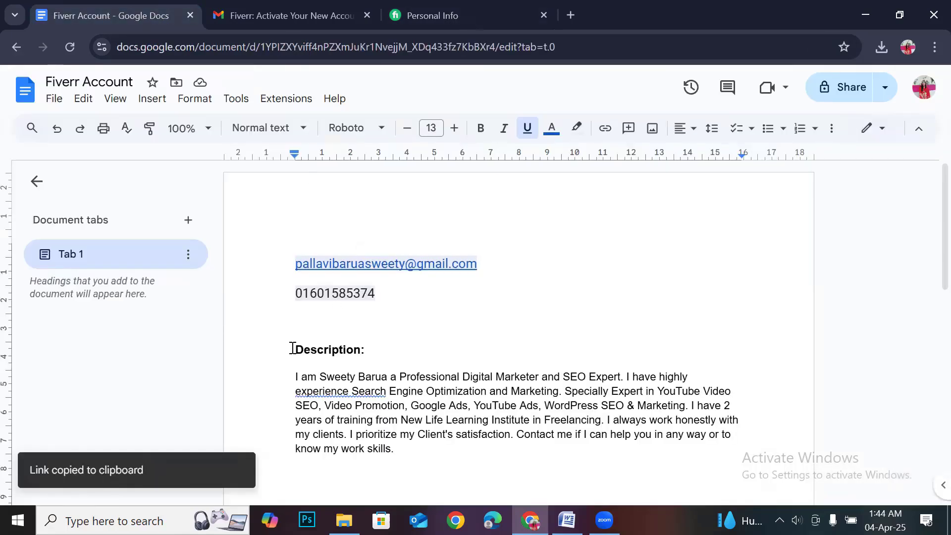
{"action": "left_click_drag", "start_coordinate": [294, 379], "coordinate": [454, 459]}
{"action": "key", "text": "ctrl+c"}
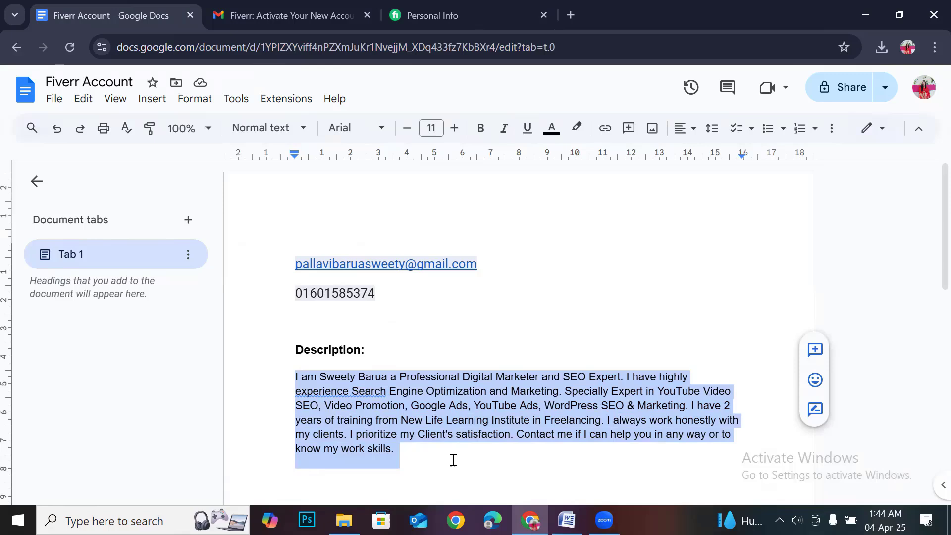
{"action": "left_click", "coordinate": [446, 14]}
{"action": "left_click", "coordinate": [366, 319]}
{"action": "key", "text": "ctrl+v"}
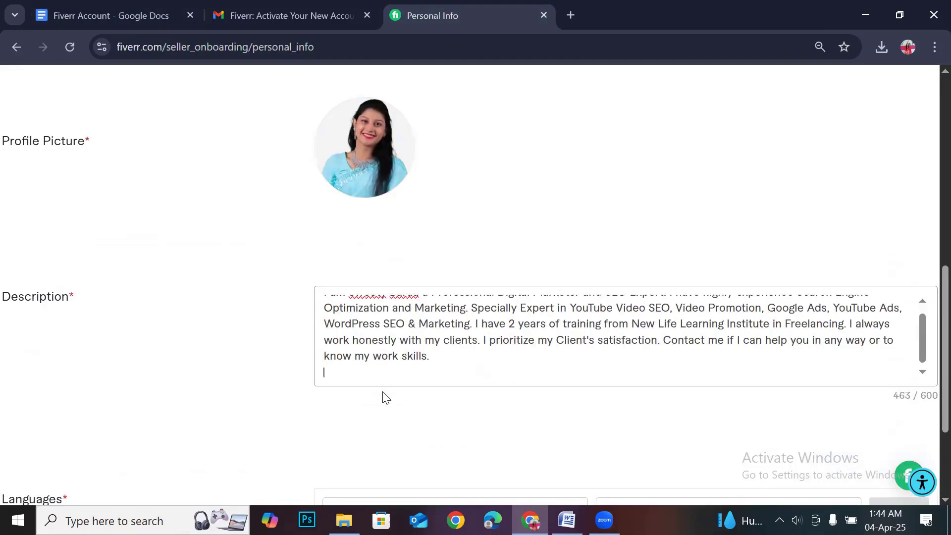
Add English with the level Fluent to the profile's languages
{"action": "scroll", "coordinate": [365, 418], "scroll_direction": "down", "scroll_amount": 1}
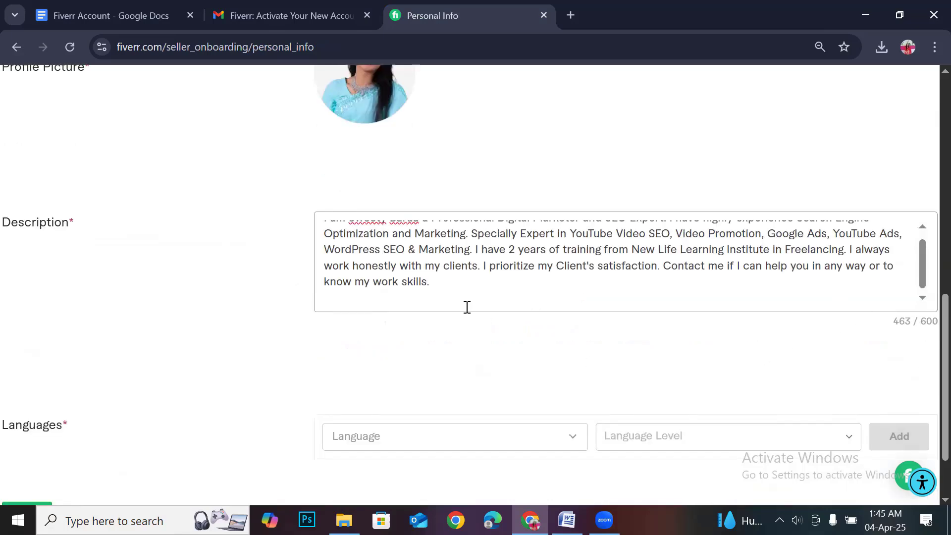
{"action": "scroll", "coordinate": [489, 314], "scroll_direction": "down", "scroll_amount": 1}
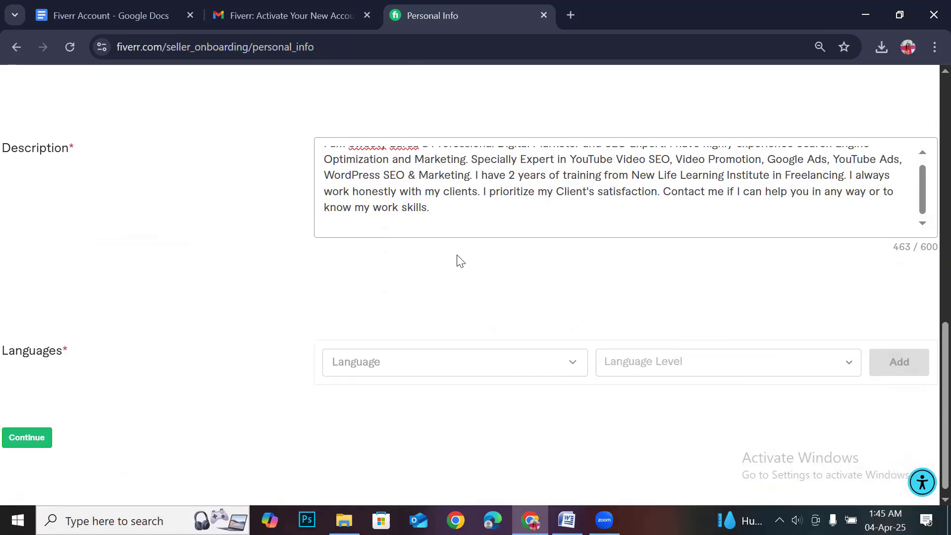
{"action": "scroll", "coordinate": [579, 244], "scroll_direction": "down", "scroll_amount": 1}
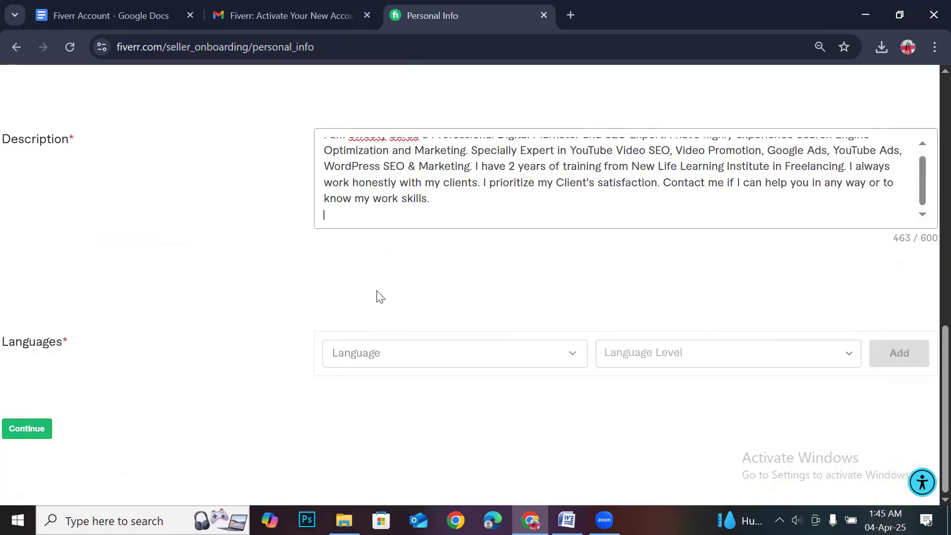
{"action": "left_click", "coordinate": [416, 353]}
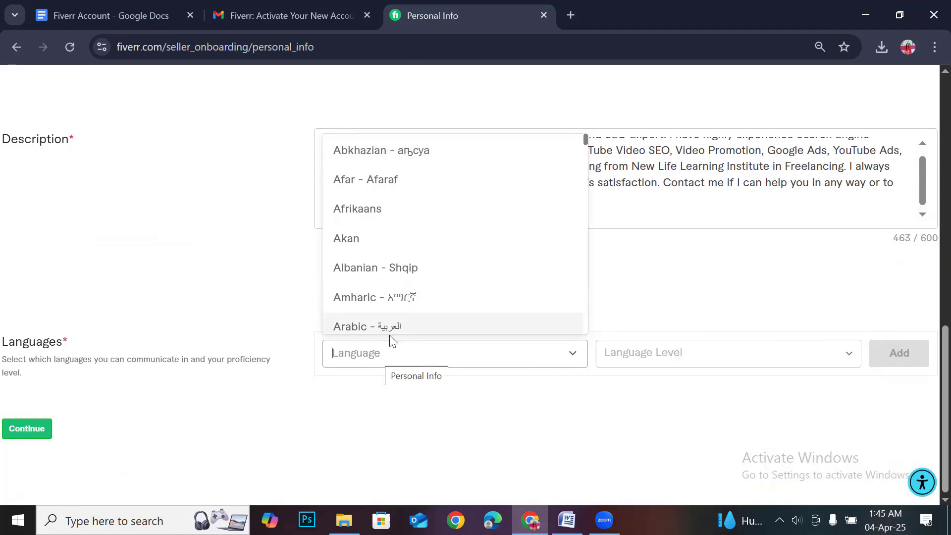
{"action": "scroll", "coordinate": [426, 288], "scroll_direction": "down", "scroll_amount": 3}
{"action": "scroll", "coordinate": [441, 279], "scroll_direction": "down", "scroll_amount": 3}
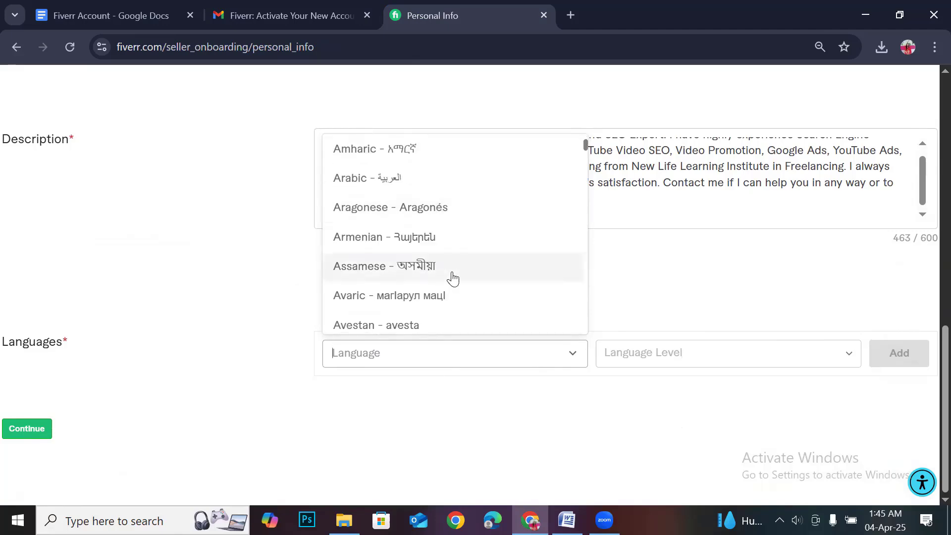
{"action": "scroll", "coordinate": [452, 278], "scroll_direction": "down", "scroll_amount": 15}
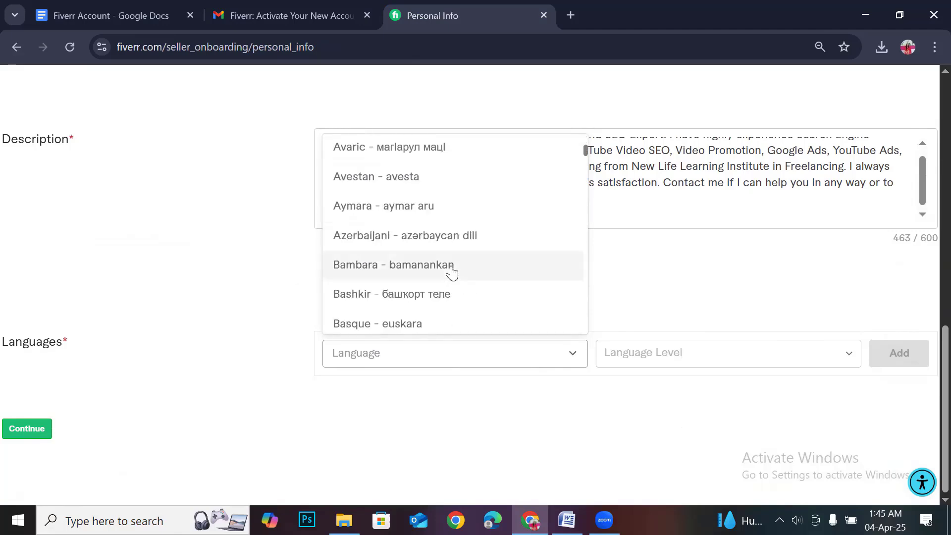
{"action": "scroll", "coordinate": [452, 273], "scroll_direction": "down", "scroll_amount": 15}
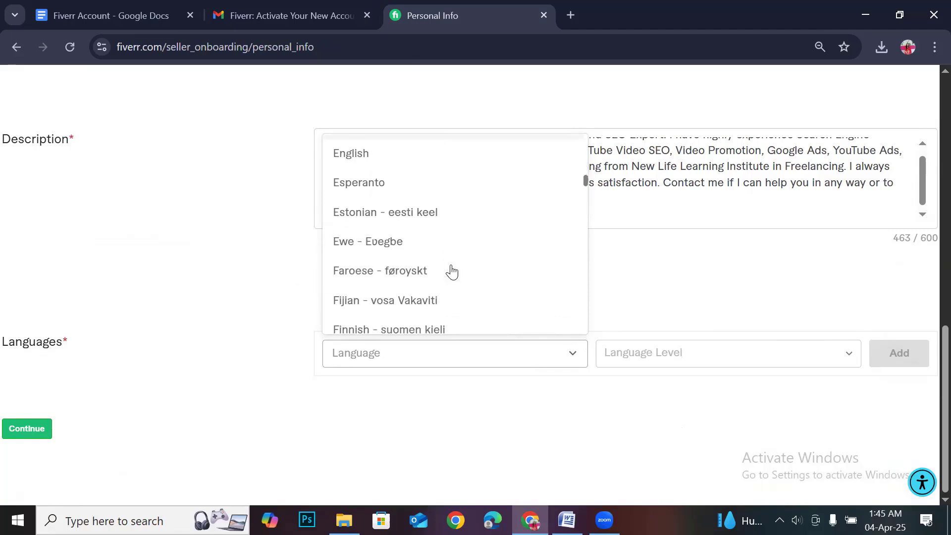
{"action": "scroll", "coordinate": [452, 273], "scroll_direction": "up", "scroll_amount": 3}
{"action": "left_click", "coordinate": [351, 231]}
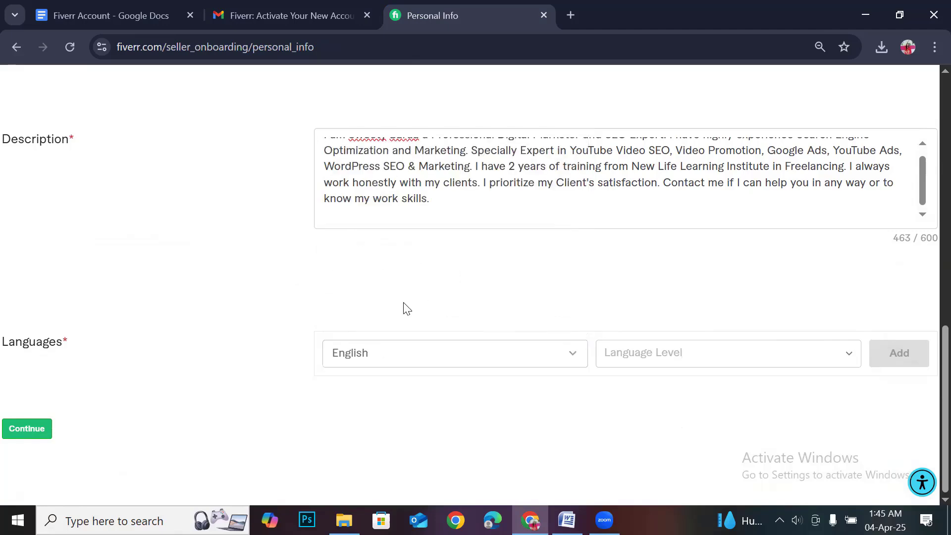
{"action": "left_click", "coordinate": [737, 355]}
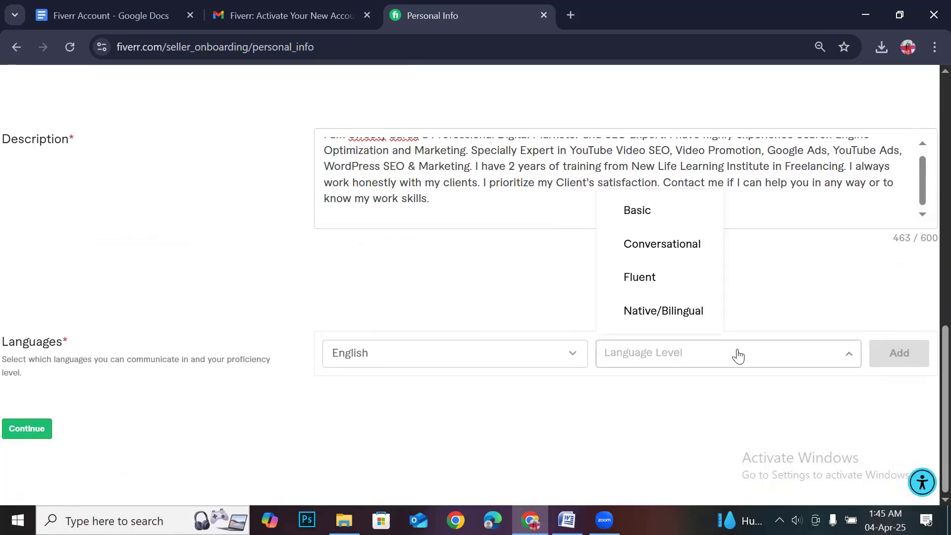
{"action": "left_click", "coordinate": [652, 281]}
{"action": "left_click", "coordinate": [892, 360]}
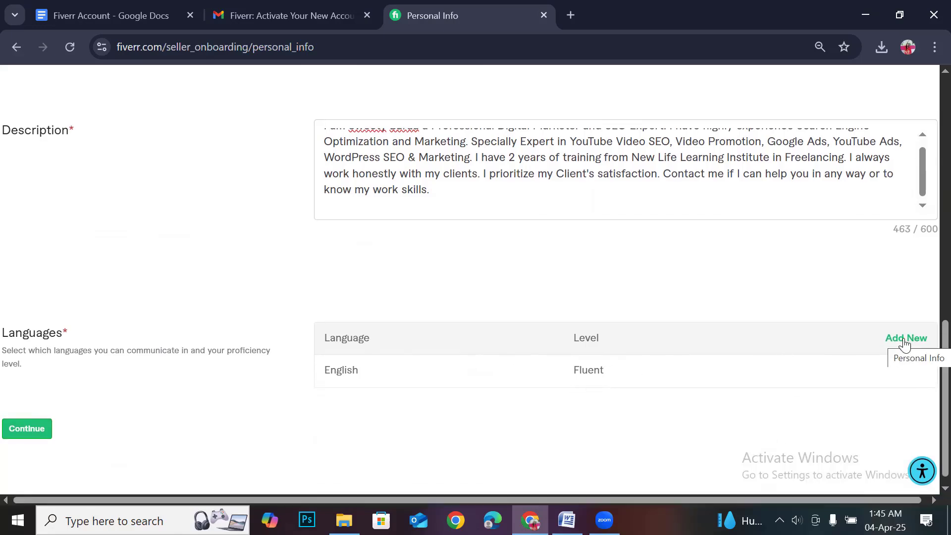
Add Bengali with the level Fluent to the profile's languages and continue to the Professional Info page
{"action": "left_click", "coordinate": [905, 339]}
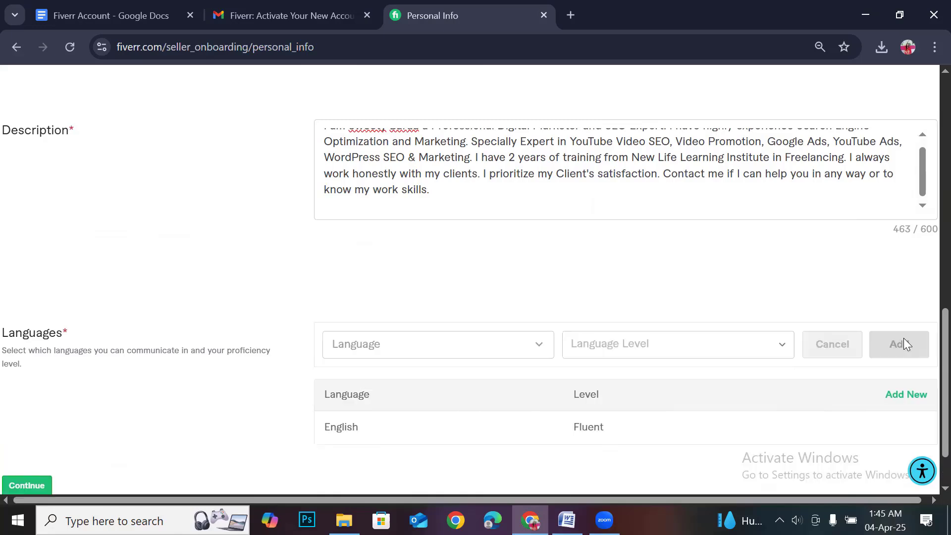
{"action": "scroll", "coordinate": [406, 279], "scroll_direction": "down", "scroll_amount": 1}
{"action": "left_click", "coordinate": [406, 280]}
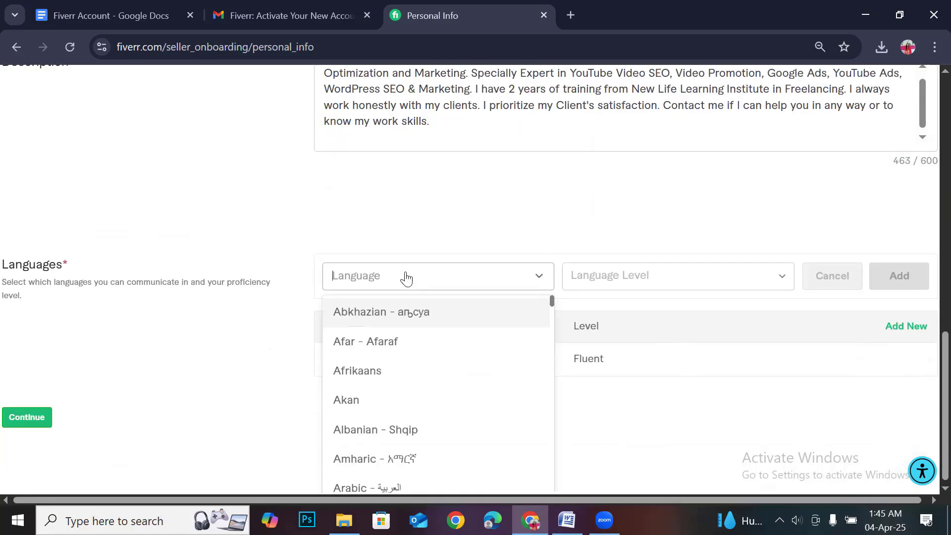
{"action": "type", "text": "bang"}
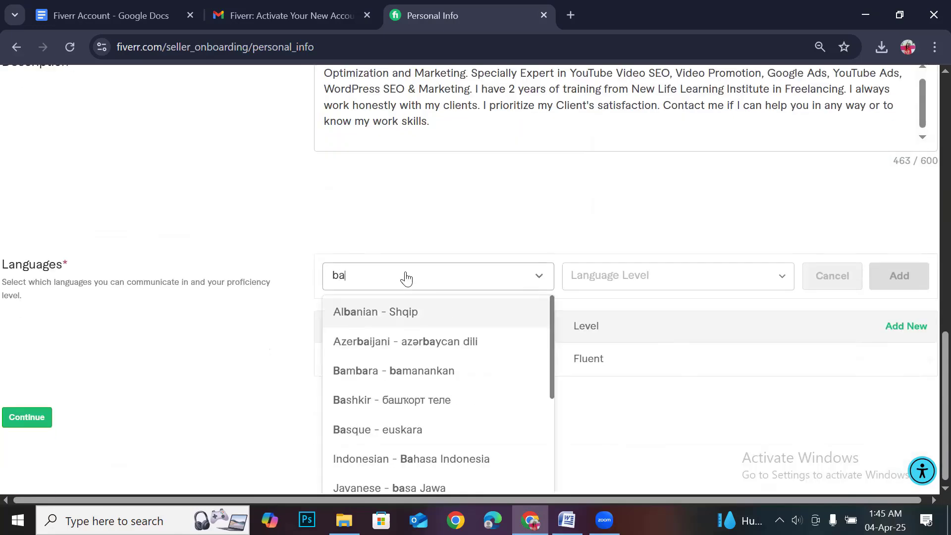
{"action": "key", "text": "BackSpace"}
{"action": "key", "text": "BackSpace"}
{"action": "key", "text": "BackSpace"}
{"action": "type", "text": "en"}
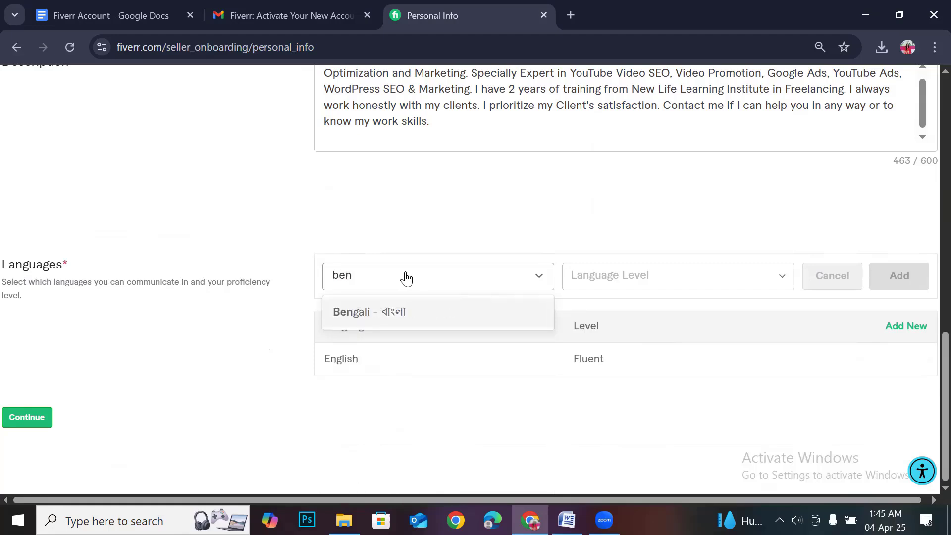
{"action": "left_click", "coordinate": [392, 311]}
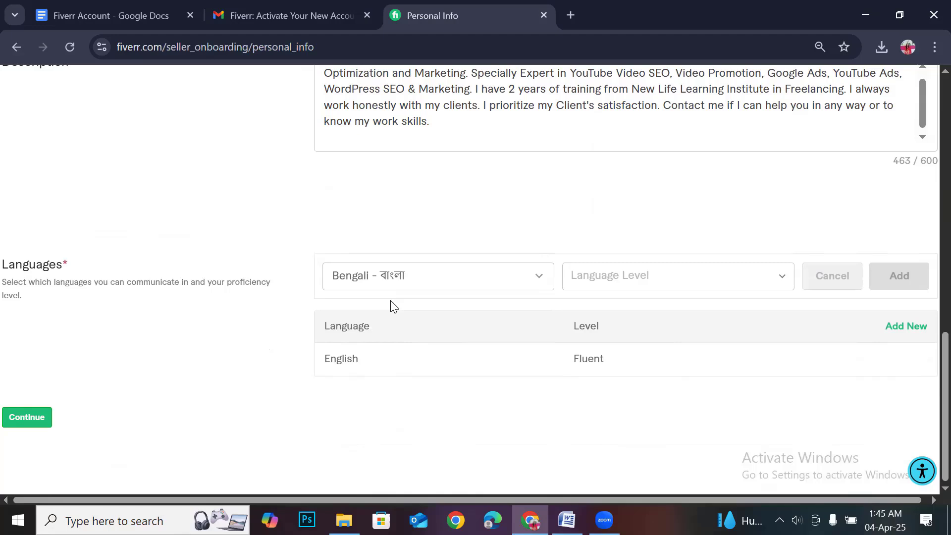
{"action": "left_click", "coordinate": [601, 281]}
{"action": "left_click", "coordinate": [618, 386]}
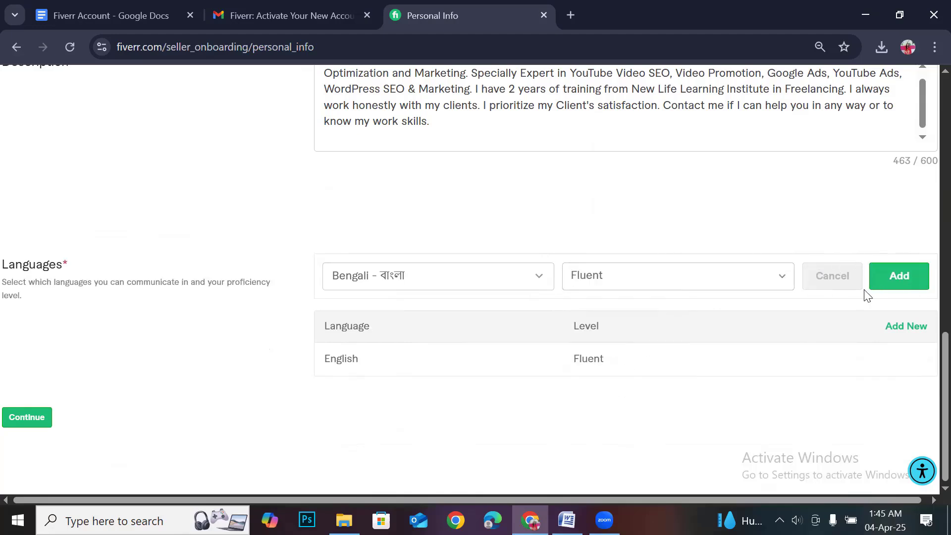
{"action": "left_click", "coordinate": [910, 276]}
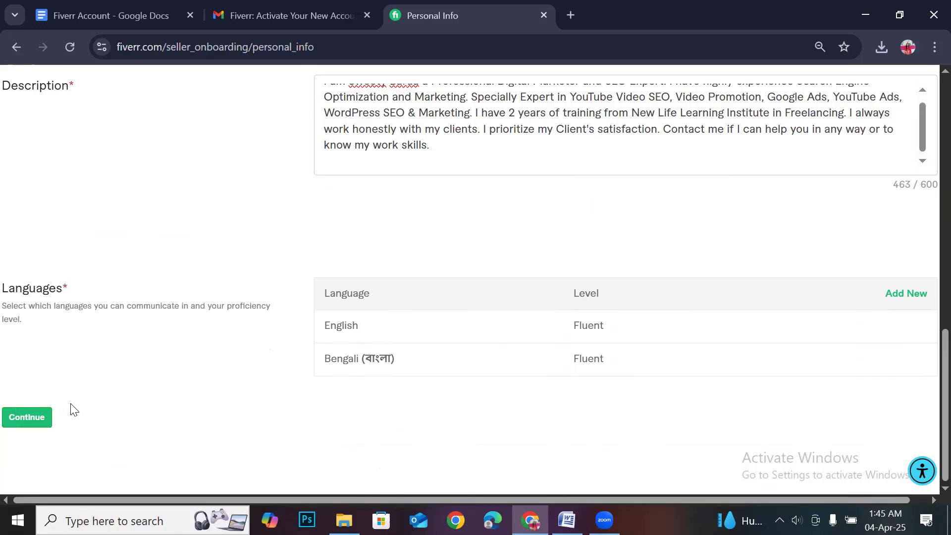
{"action": "left_click", "coordinate": [27, 419]}
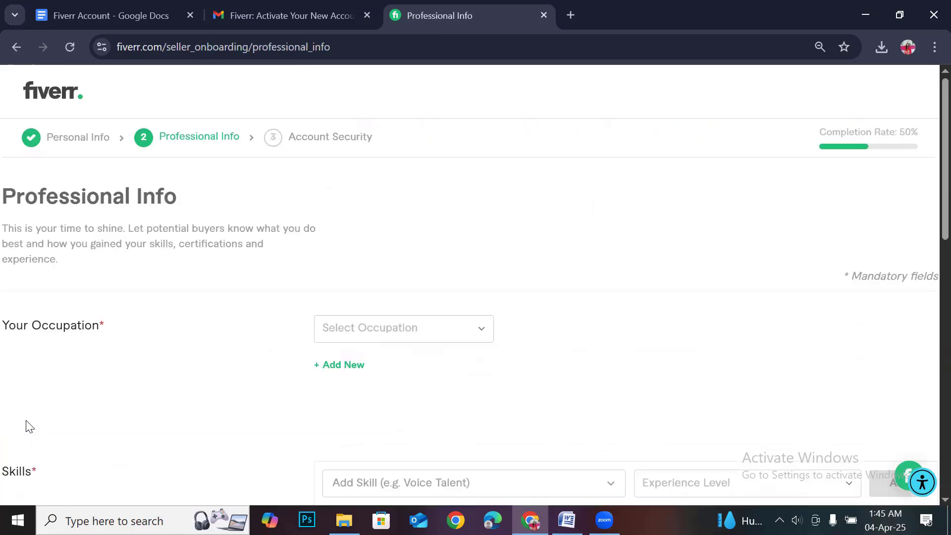
Look over the occupation, skills and education sections of the Professional Info form
{"action": "scroll", "coordinate": [287, 393], "scroll_direction": "down", "scroll_amount": 3}
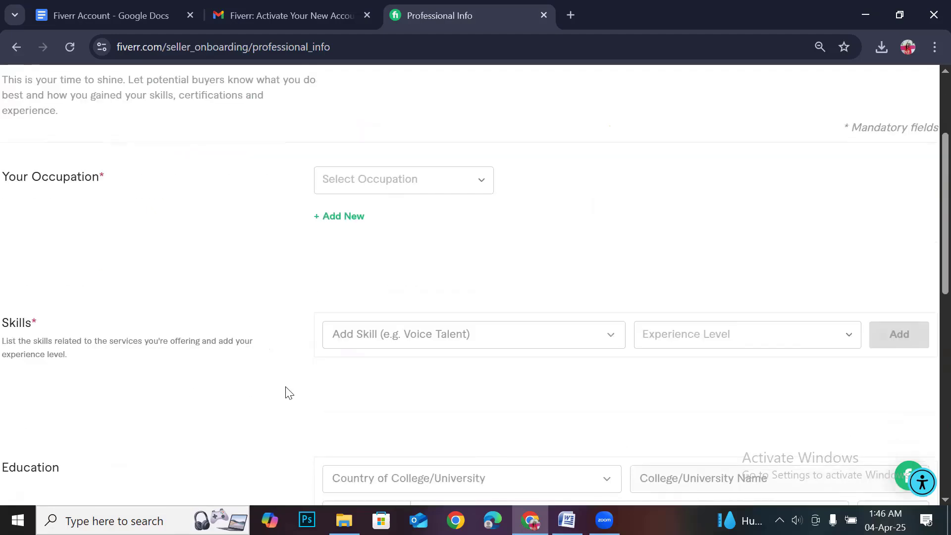
{"action": "scroll", "coordinate": [305, 385], "scroll_direction": "up", "scroll_amount": 3}
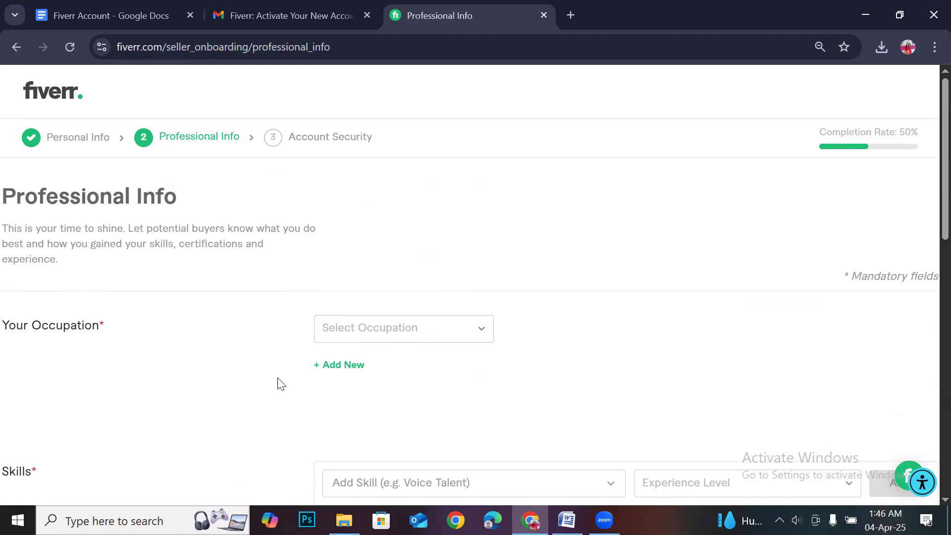
{"action": "scroll", "coordinate": [505, 355], "scroll_direction": "down", "scroll_amount": 2}
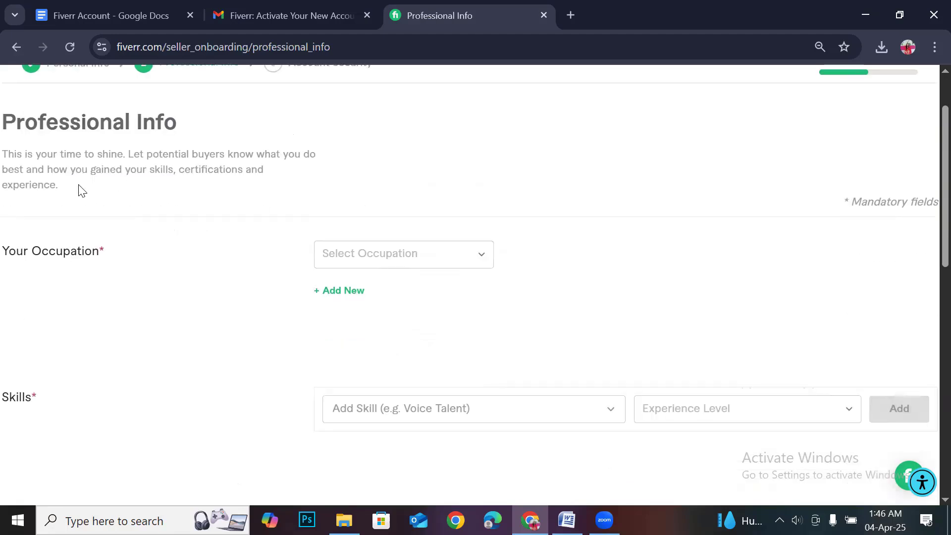
{"action": "scroll", "coordinate": [415, 310], "scroll_direction": "up", "scroll_amount": 2}
{"action": "scroll", "coordinate": [666, 332], "scroll_direction": "down", "scroll_amount": 2}
{"action": "scroll", "coordinate": [212, 355], "scroll_direction": "down", "scroll_amount": 2}
{"action": "scroll", "coordinate": [215, 357], "scroll_direction": "up", "scroll_amount": 3}
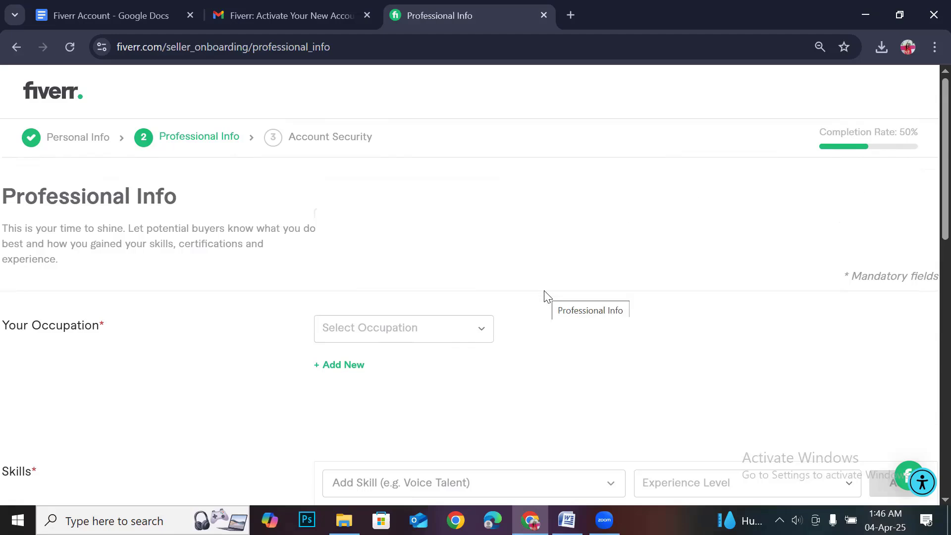
{"action": "scroll", "coordinate": [545, 298], "scroll_direction": "down", "scroll_amount": 2}
{"action": "scroll", "coordinate": [366, 323], "scroll_direction": "down", "scroll_amount": 2}
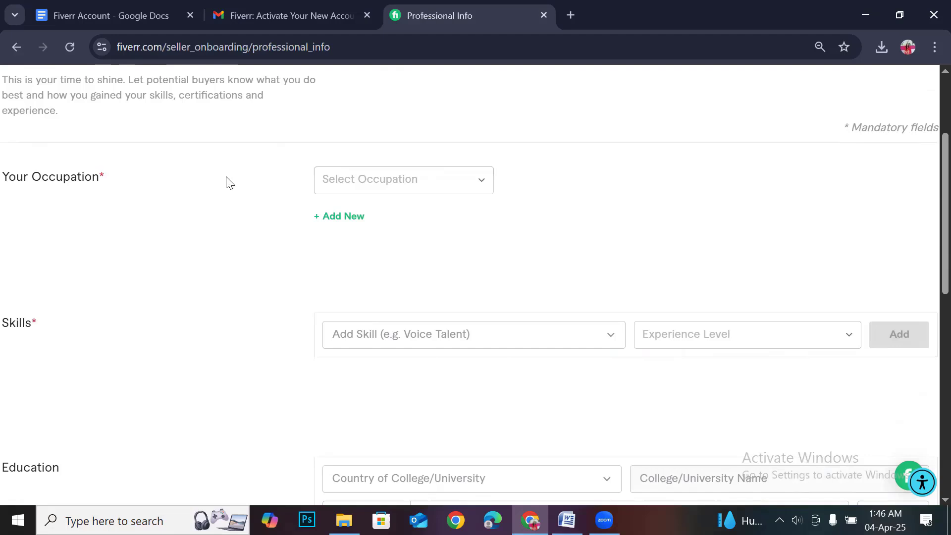
Review the available occupations and choose Digital Marketing as the seller's occupation
{"action": "left_click", "coordinate": [481, 188]}
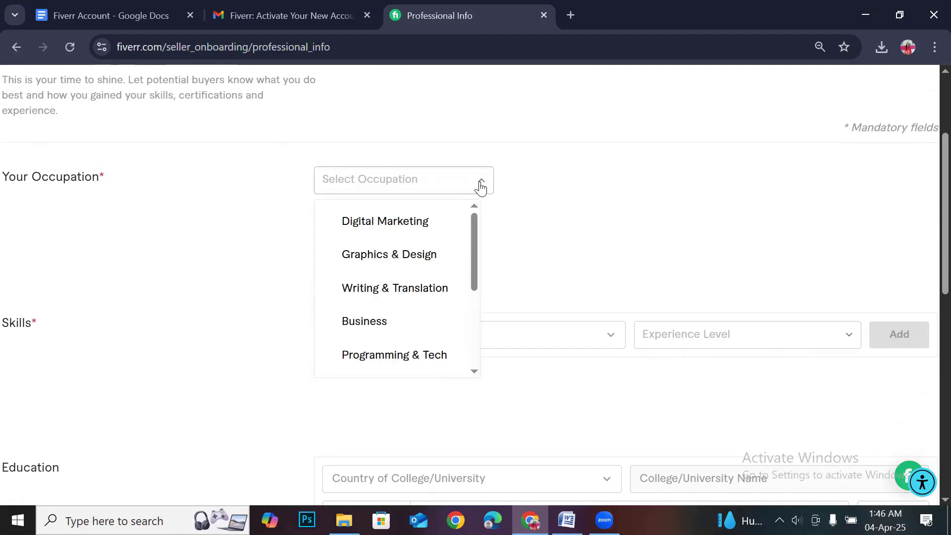
{"action": "scroll", "coordinate": [410, 296], "scroll_direction": "down", "scroll_amount": 1}
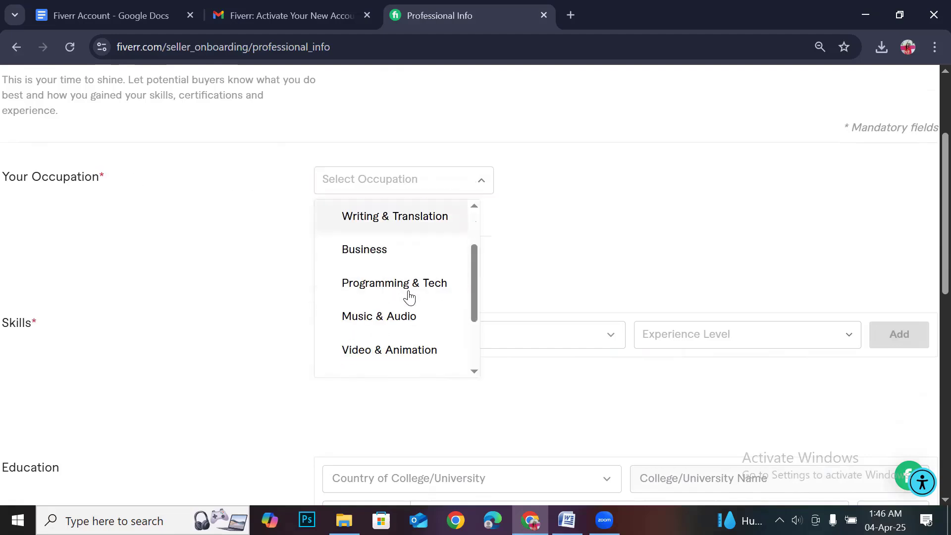
{"action": "scroll", "coordinate": [412, 331], "scroll_direction": "up", "scroll_amount": 1}
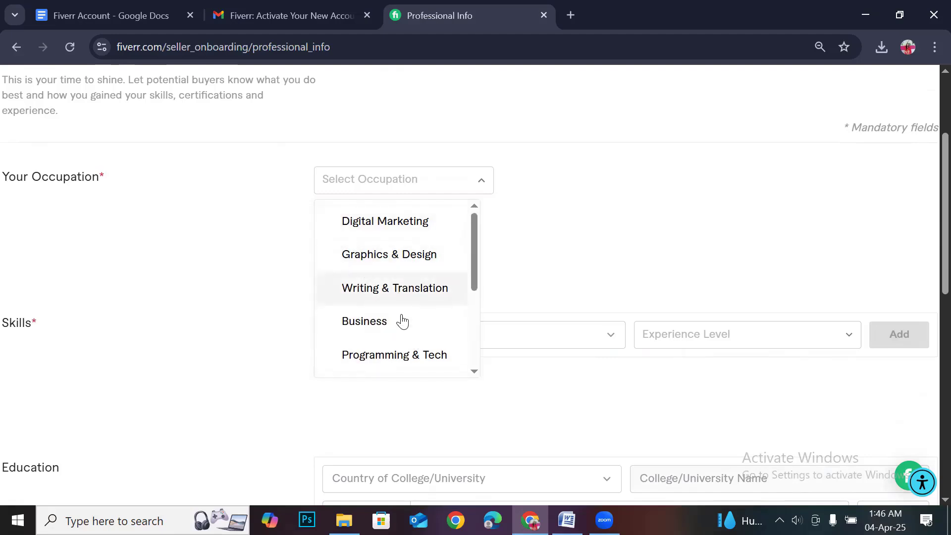
{"action": "scroll", "coordinate": [402, 321], "scroll_direction": "down", "scroll_amount": 1}
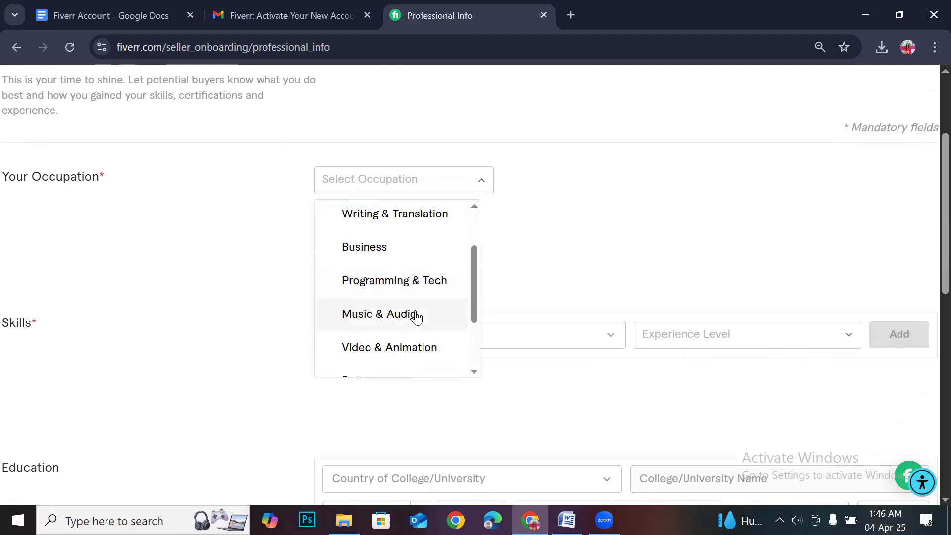
{"action": "scroll", "coordinate": [417, 317], "scroll_direction": "down", "scroll_amount": 1}
{"action": "scroll", "coordinate": [431, 295], "scroll_direction": "down", "scroll_amount": 1}
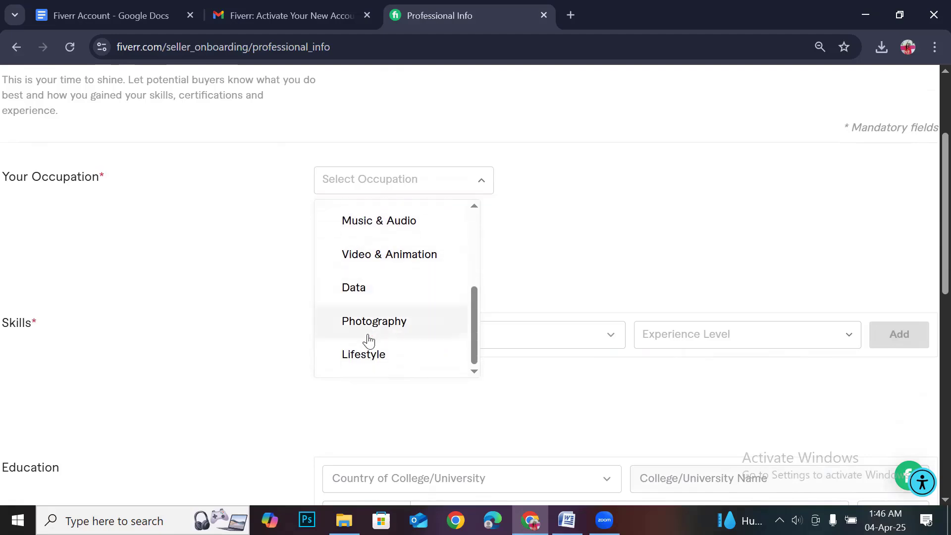
{"action": "scroll", "coordinate": [393, 355], "scroll_direction": "up", "scroll_amount": 3}
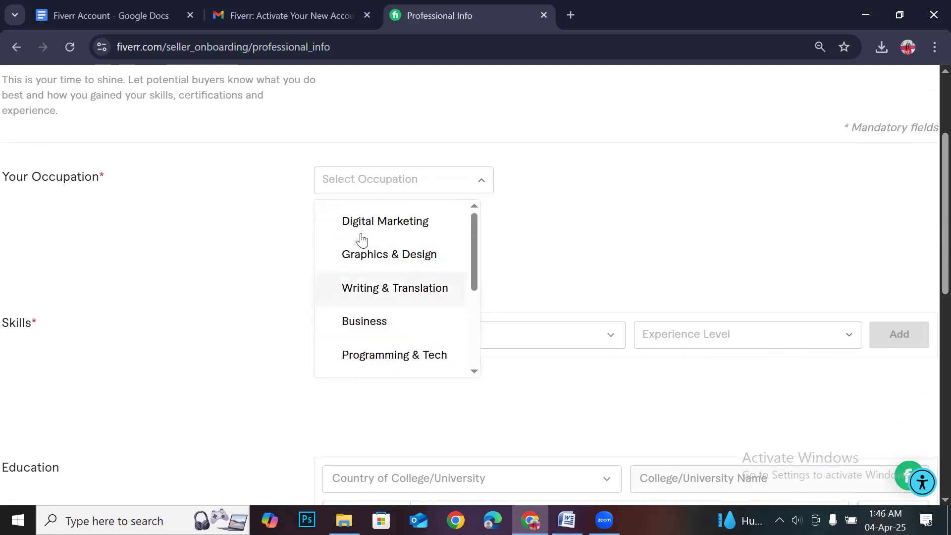
{"action": "left_click", "coordinate": [363, 227]}
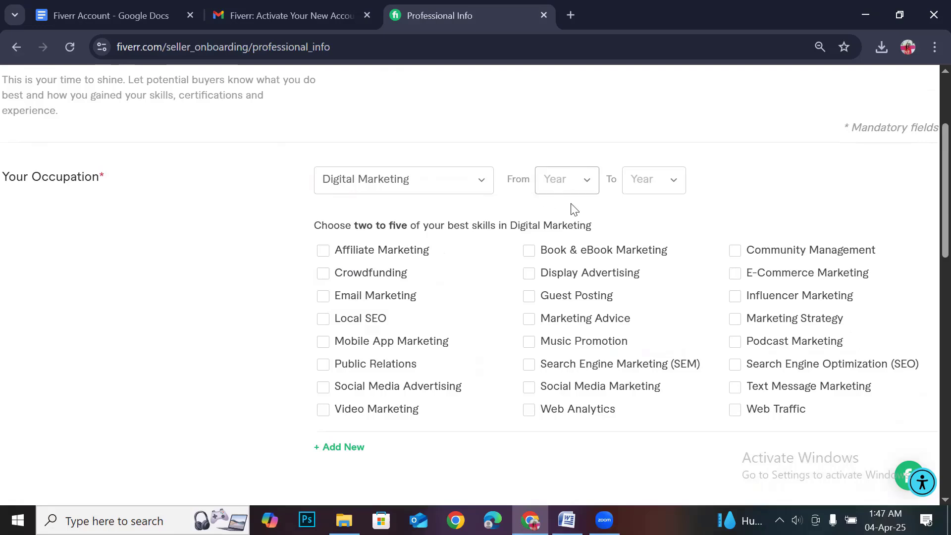
Set the Digital Marketing occupation's period from 2023 to 2025
{"action": "left_click", "coordinate": [591, 187]}
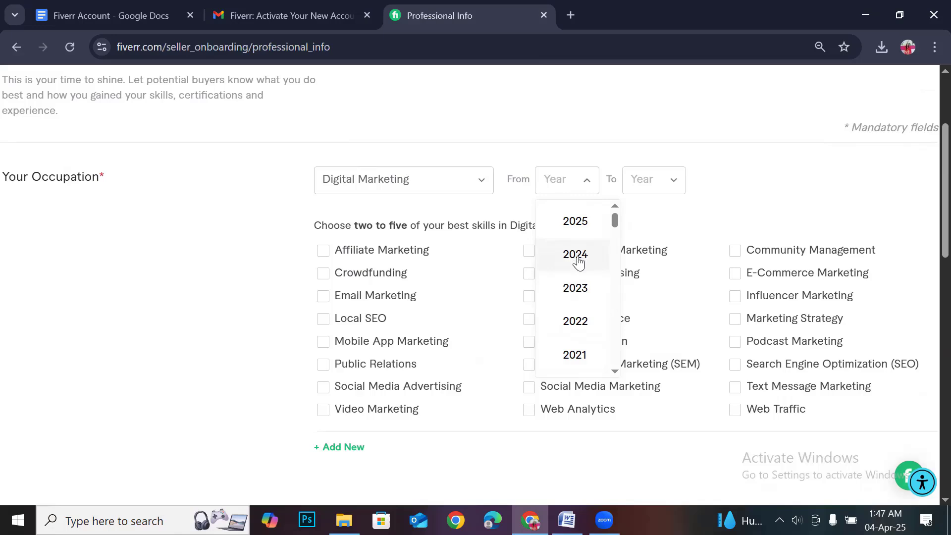
{"action": "left_click", "coordinate": [575, 287]}
{"action": "left_click", "coordinate": [639, 184]}
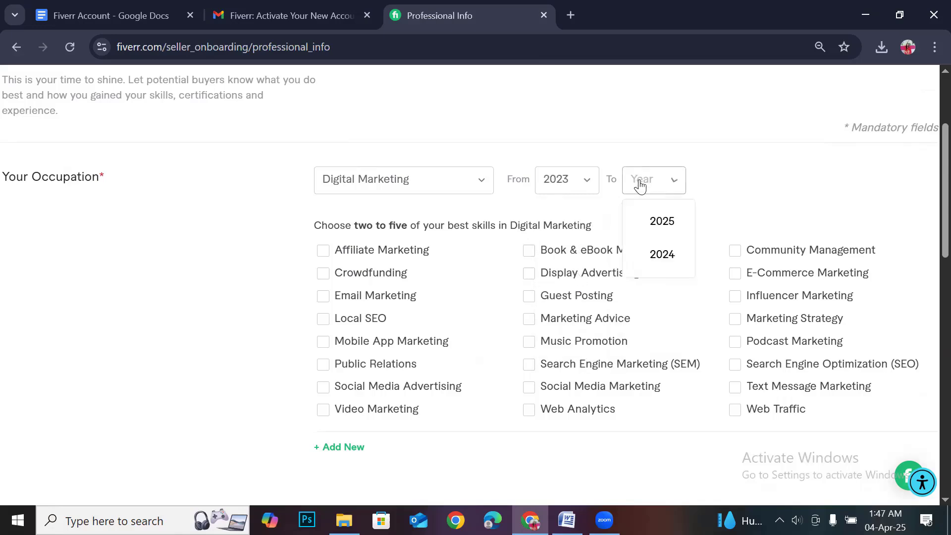
{"action": "left_click", "coordinate": [664, 221]}
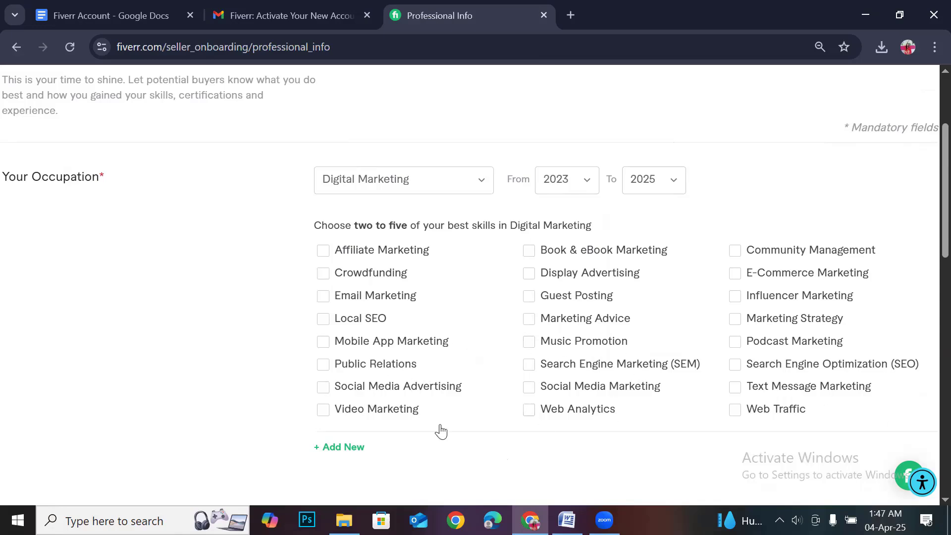
Select Social Media Marketing, Video Marketing, Search Engine Optimization (SEO), Local SEO and Marketing Strategy as the best Digital Marketing skills
{"action": "scroll", "coordinate": [461, 300], "scroll_direction": "down", "scroll_amount": 1}
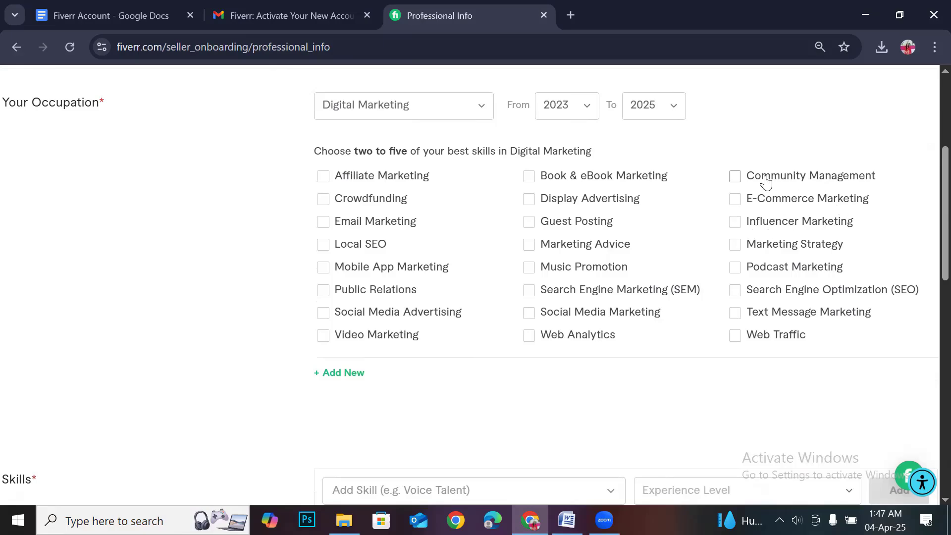
{"action": "scroll", "coordinate": [576, 253], "scroll_direction": "up", "scroll_amount": 1}
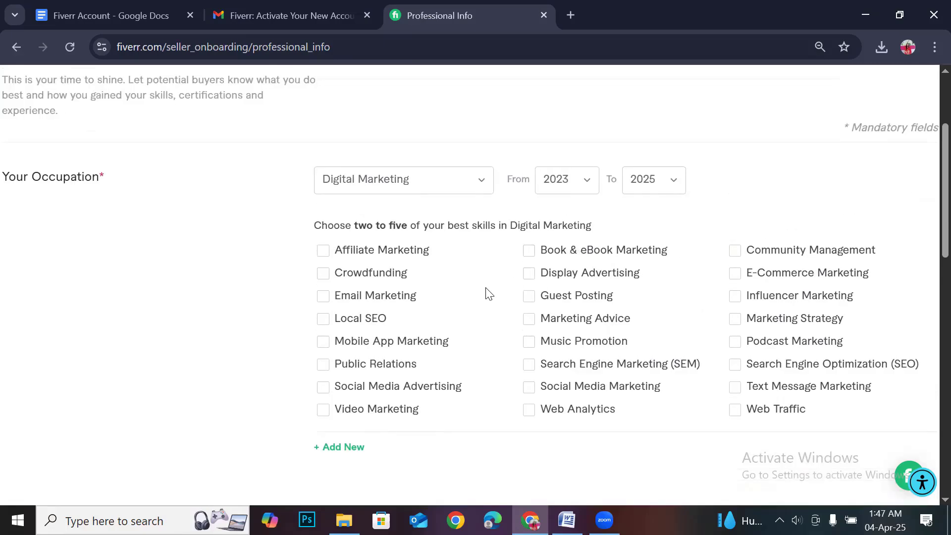
{"action": "scroll", "coordinate": [506, 303], "scroll_direction": "down", "scroll_amount": 1}
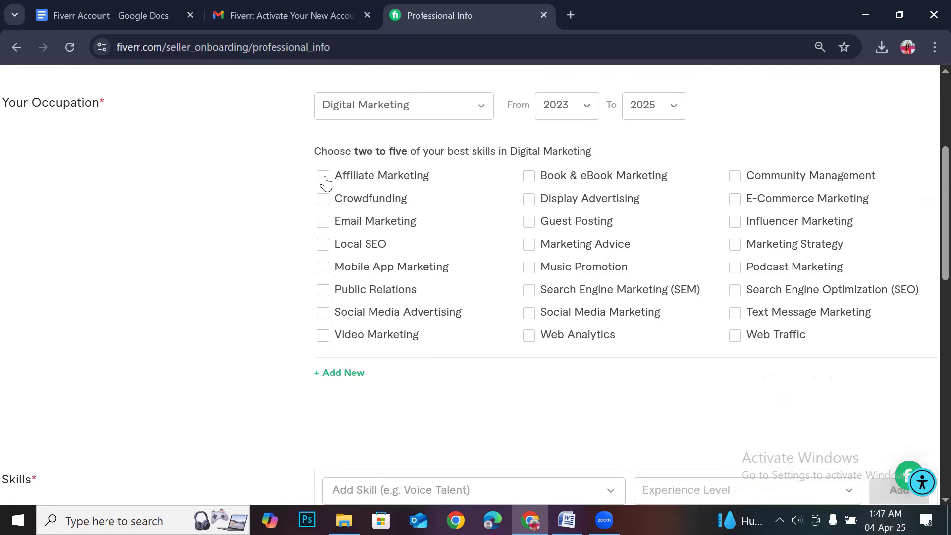
{"action": "left_click", "coordinate": [323, 314]}
{"action": "left_click", "coordinate": [529, 313]}
{"action": "left_click", "coordinate": [324, 315]}
{"action": "left_click", "coordinate": [323, 341]}
{"action": "left_click", "coordinate": [736, 291]}
{"action": "left_click", "coordinate": [329, 248]}
{"action": "scroll", "coordinate": [561, 310], "scroll_direction": "down", "scroll_amount": 1}
{"action": "scroll", "coordinate": [495, 267], "scroll_direction": "up", "scroll_amount": 1}
{"action": "scroll", "coordinate": [599, 308], "scroll_direction": "down", "scroll_amount": 4}
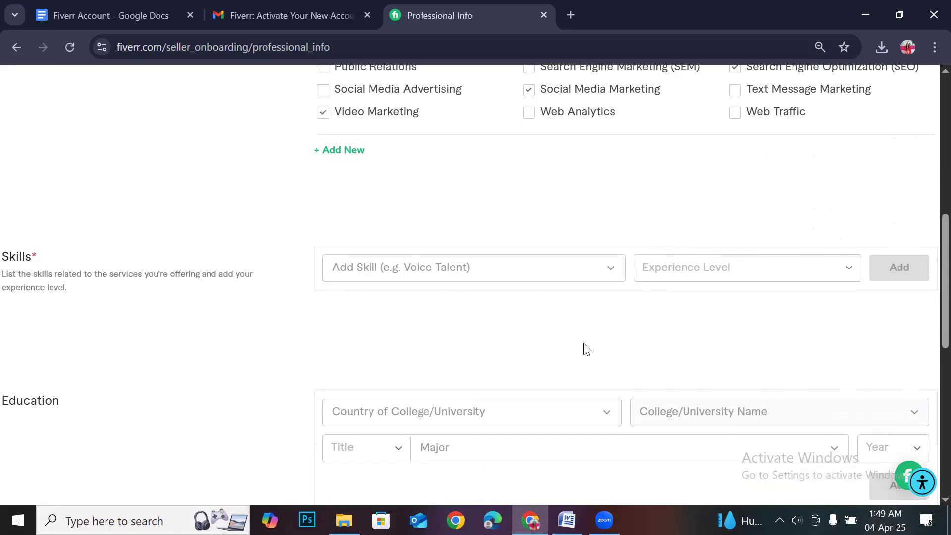
{"action": "scroll", "coordinate": [586, 348], "scroll_direction": "up", "scroll_amount": 3}
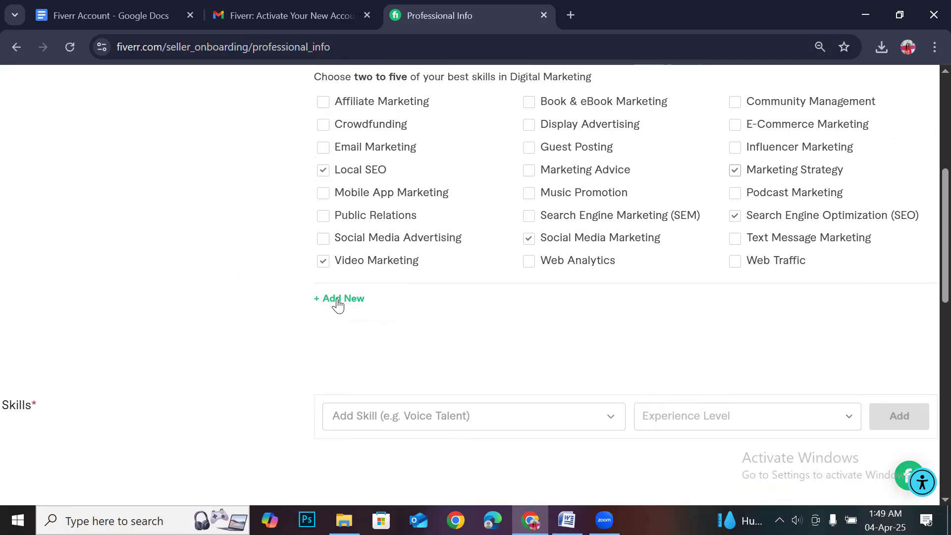
Try to enter "youtube seo expert" as a suggested skill in the Skills section
{"action": "scroll", "coordinate": [395, 302], "scroll_direction": "down", "scroll_amount": 3}
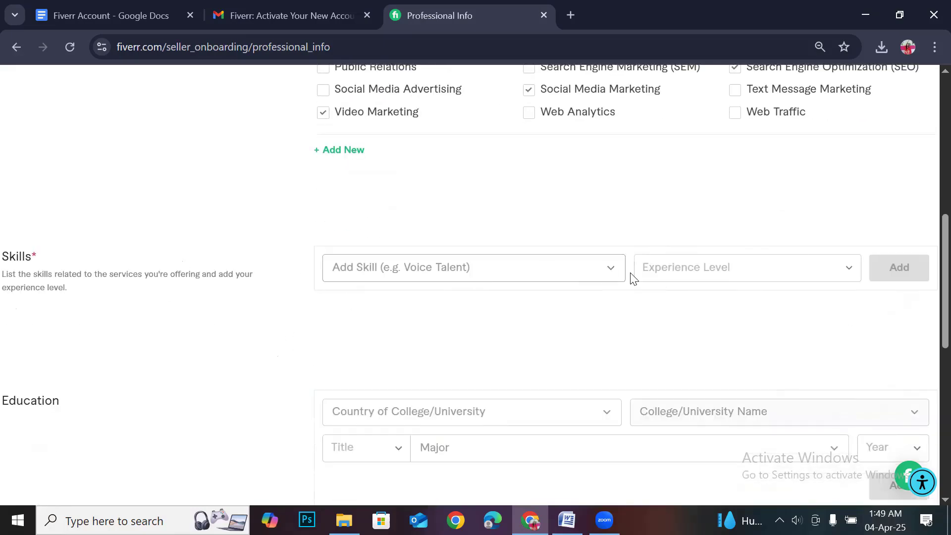
{"action": "left_click", "coordinate": [609, 279]}
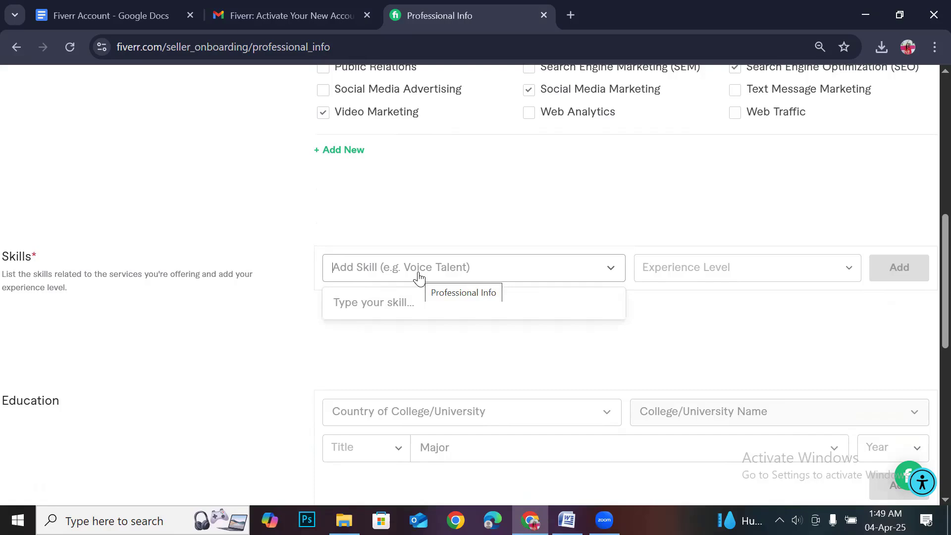
{"action": "type", "text": "tube"}
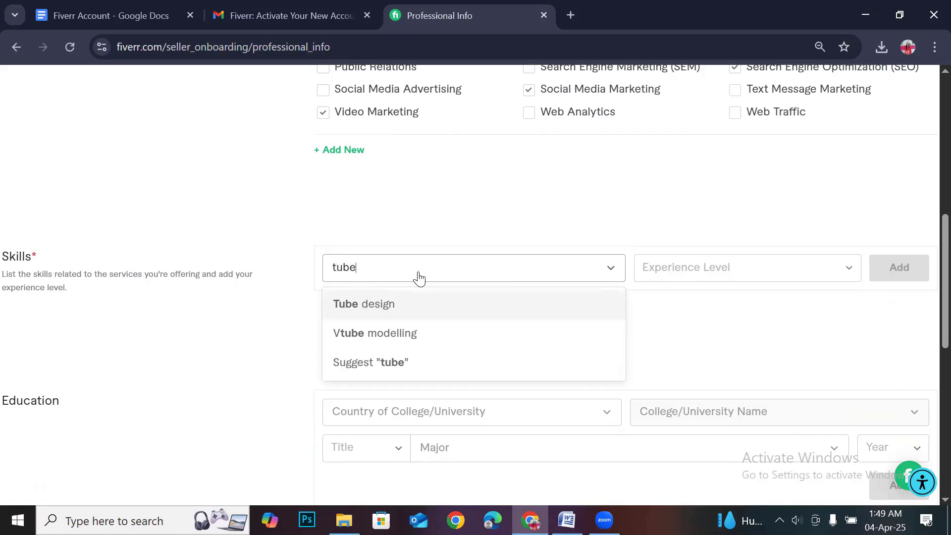
{"action": "key", "text": "BackSpace"}
{"action": "key", "text": "BackSpace"}
{"action": "key", "text": "BackSpace"}
{"action": "key", "text": "BackSpace"}
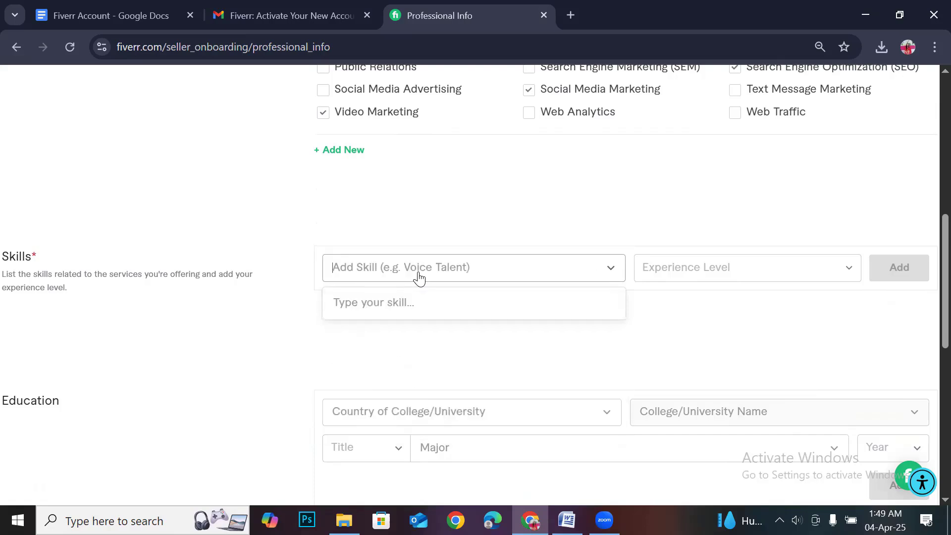
{"action": "type", "text": "youtube"}
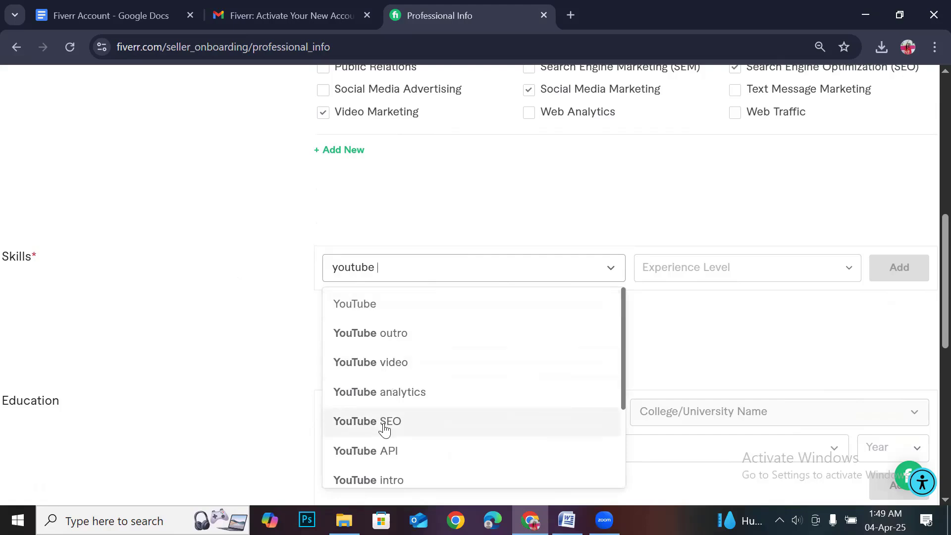
{"action": "type", "text": " seo"}
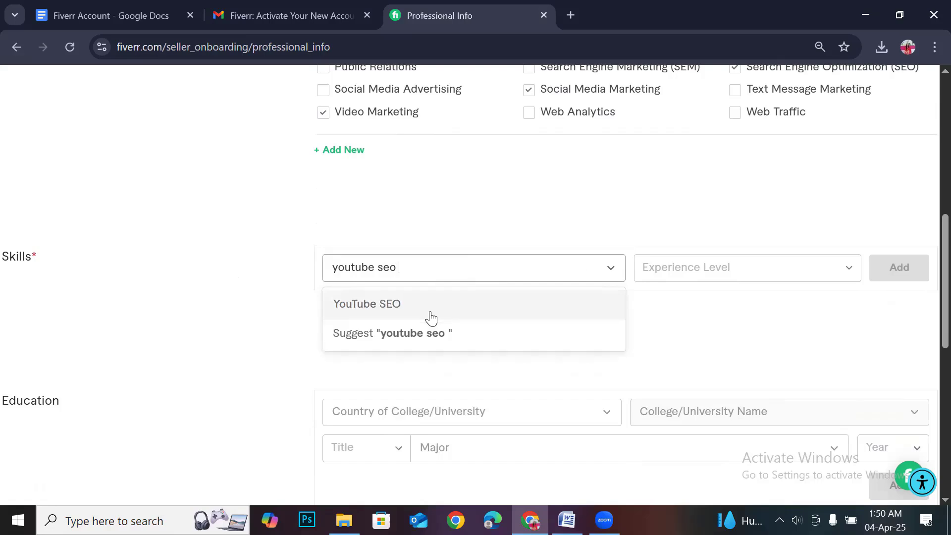
{"action": "type", "text": " expert"}
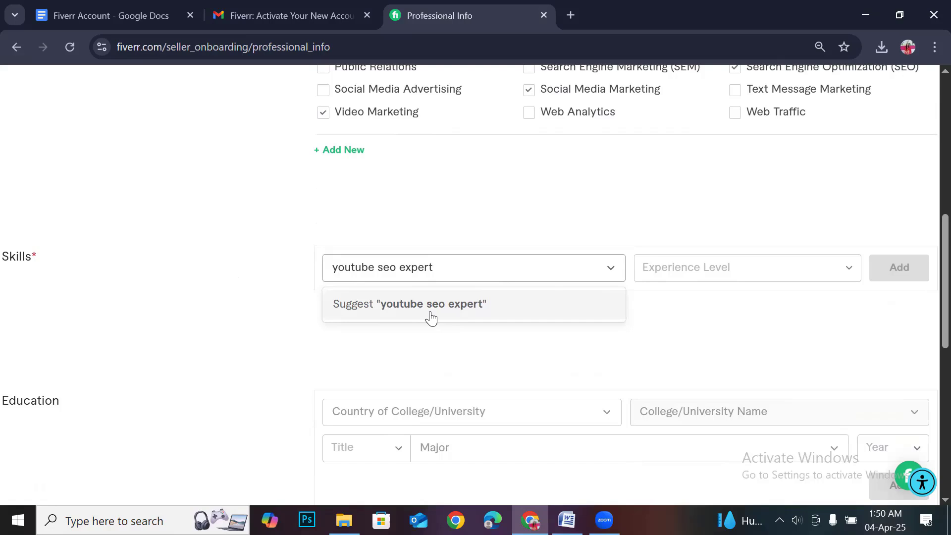
{"action": "left_click", "coordinate": [430, 311]}
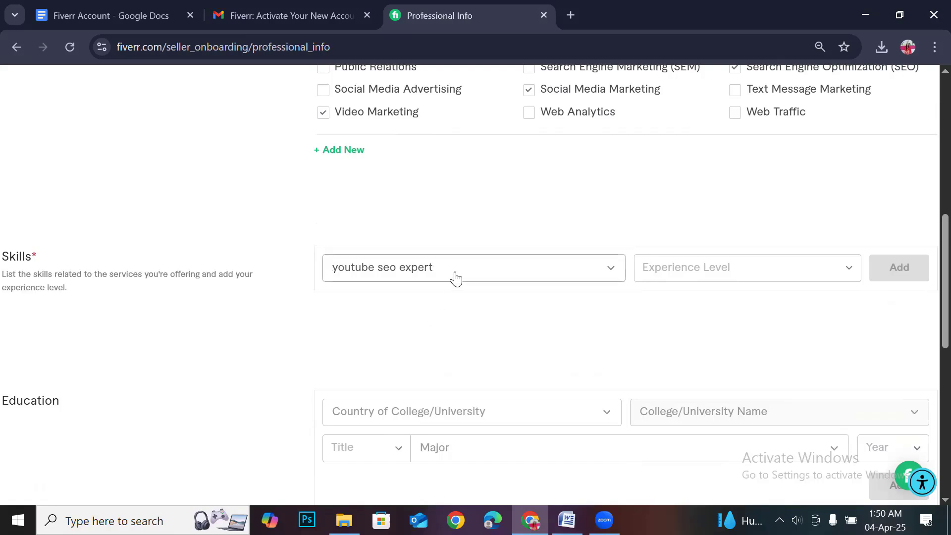
Add YouTube SEO to the seller's skills with the Expert experience level
{"action": "left_click", "coordinate": [568, 266]}
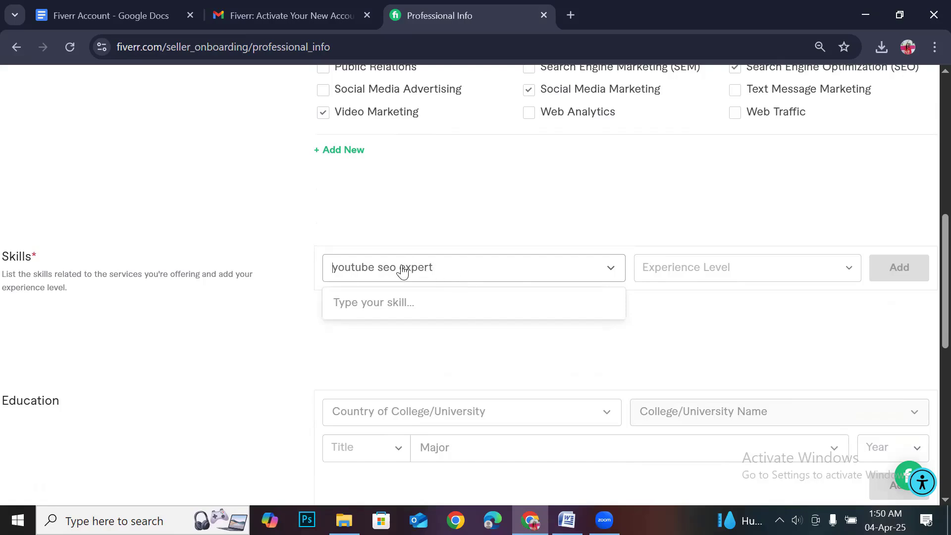
{"action": "type", "text": "yout"}
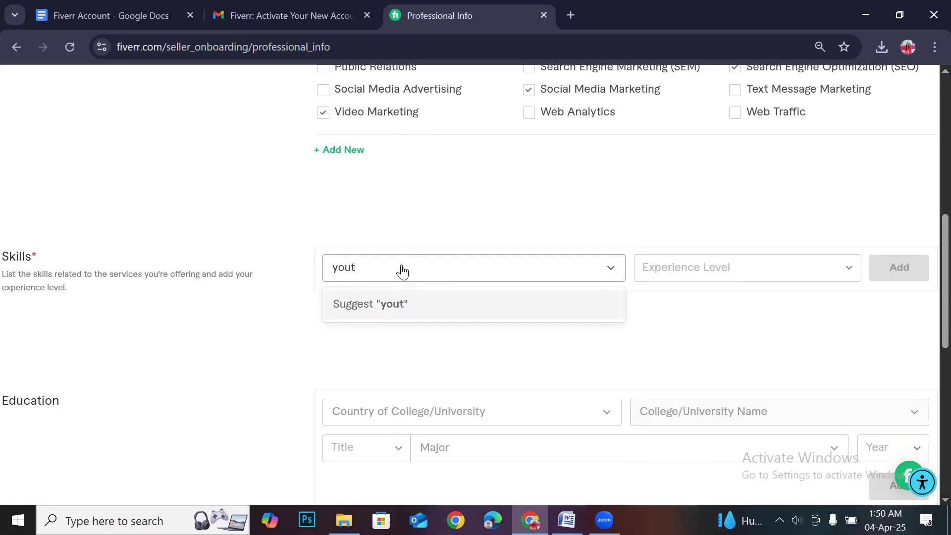
{"action": "type", "text": "ube"}
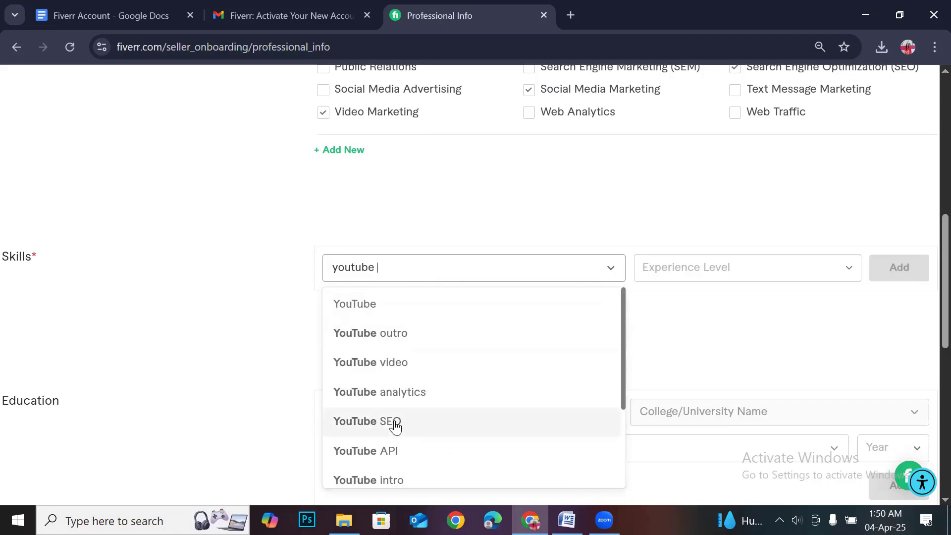
{"action": "left_click", "coordinate": [376, 422]}
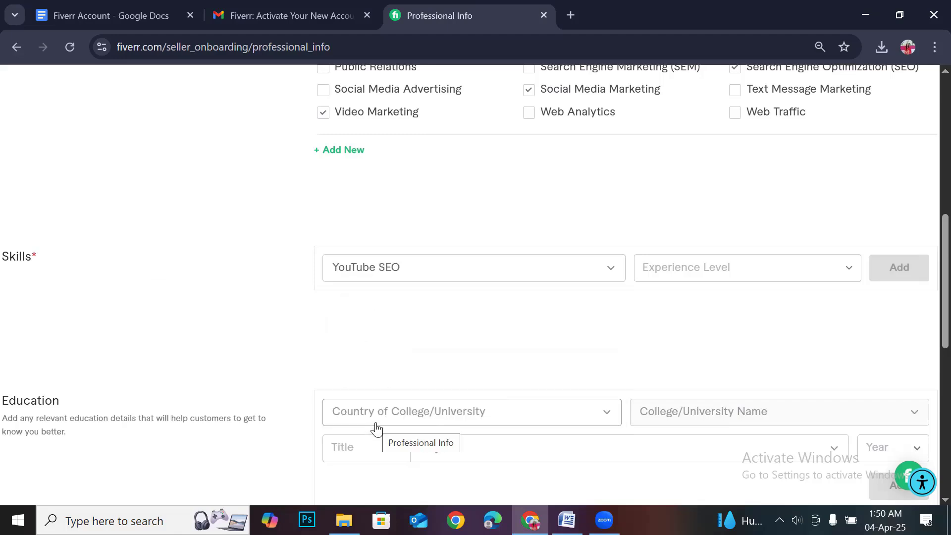
{"action": "left_click", "coordinate": [812, 271]}
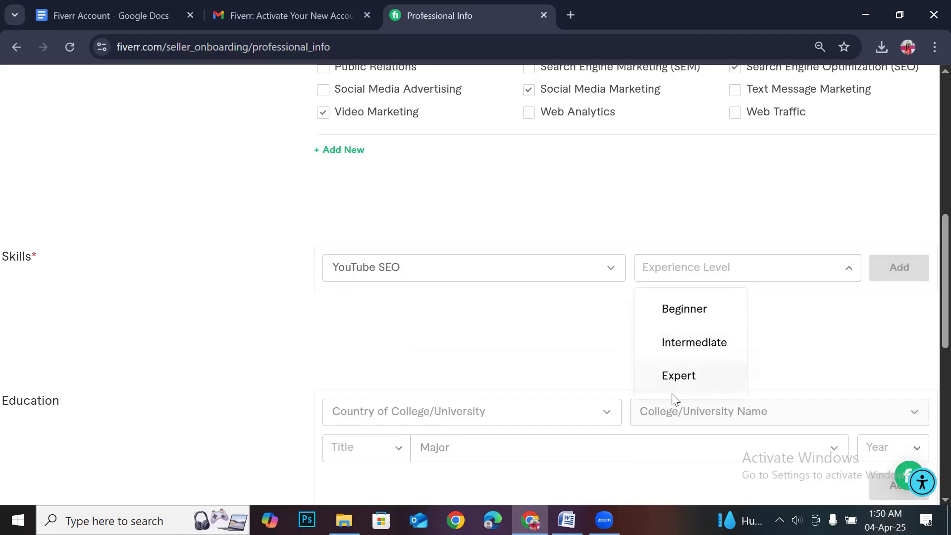
{"action": "left_click", "coordinate": [683, 378]}
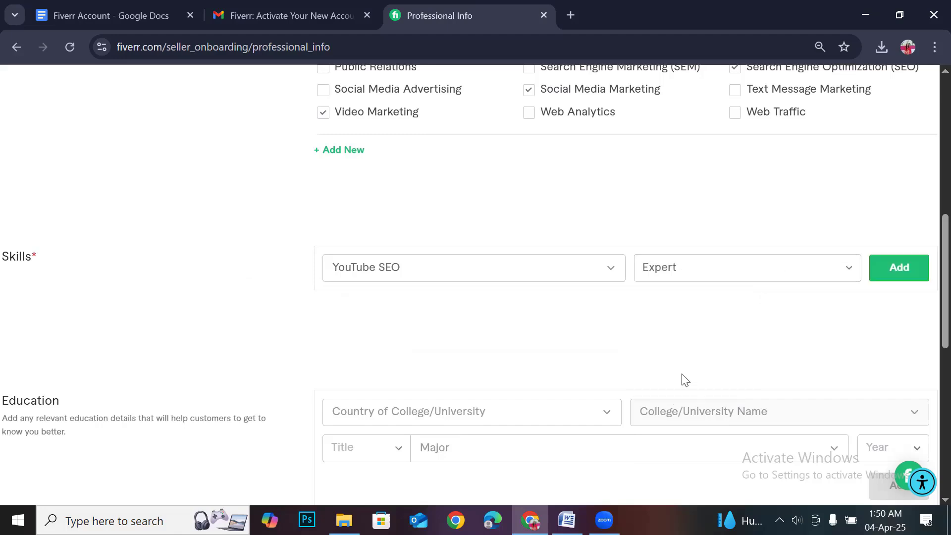
{"action": "left_click", "coordinate": [899, 268]}
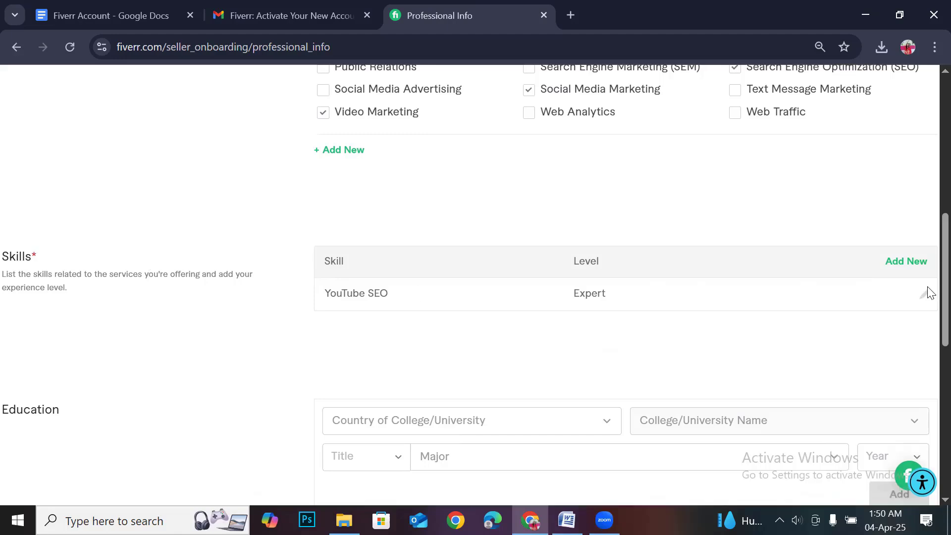
Open a new skill entry and look up suggestions for "youtube pro", "youtube video" and "video pro"
{"action": "left_click", "coordinate": [900, 262]}
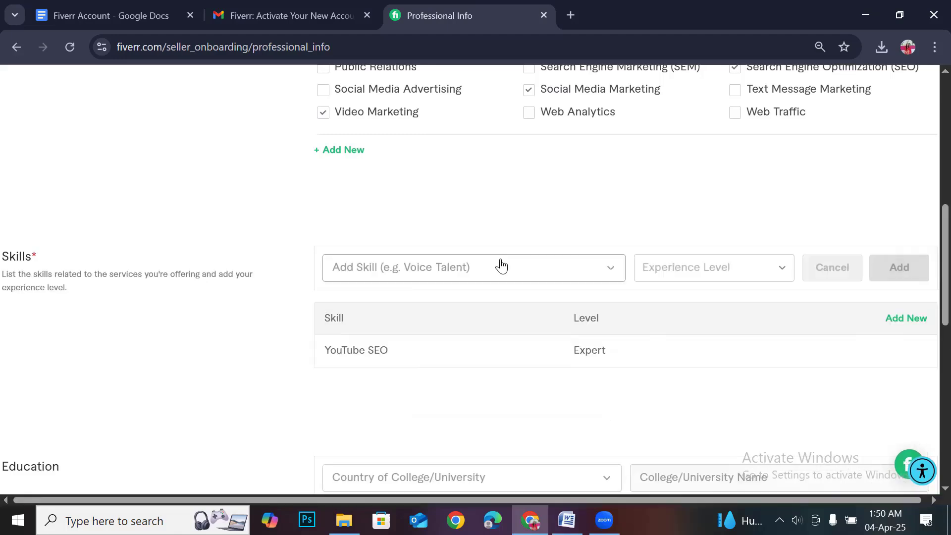
{"action": "left_click", "coordinate": [466, 273]}
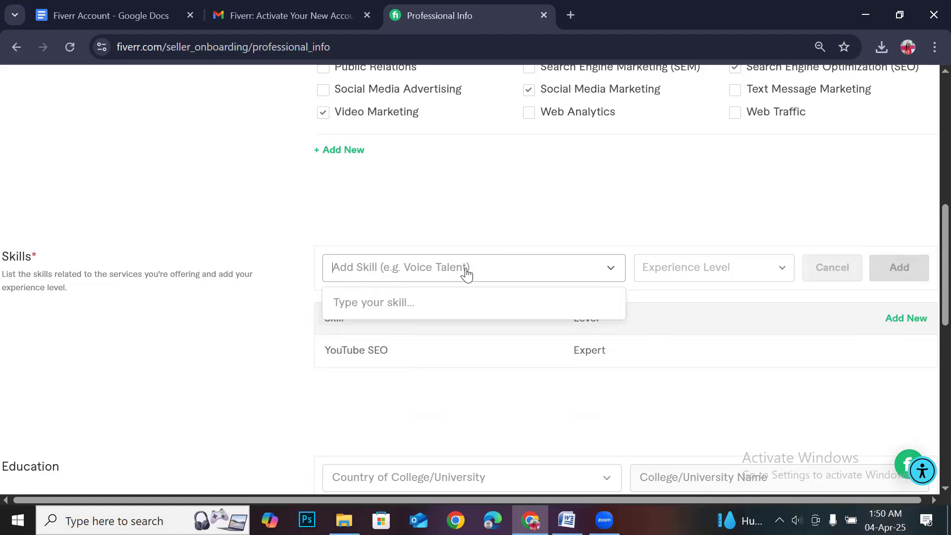
{"action": "type", "text": "youtube "}
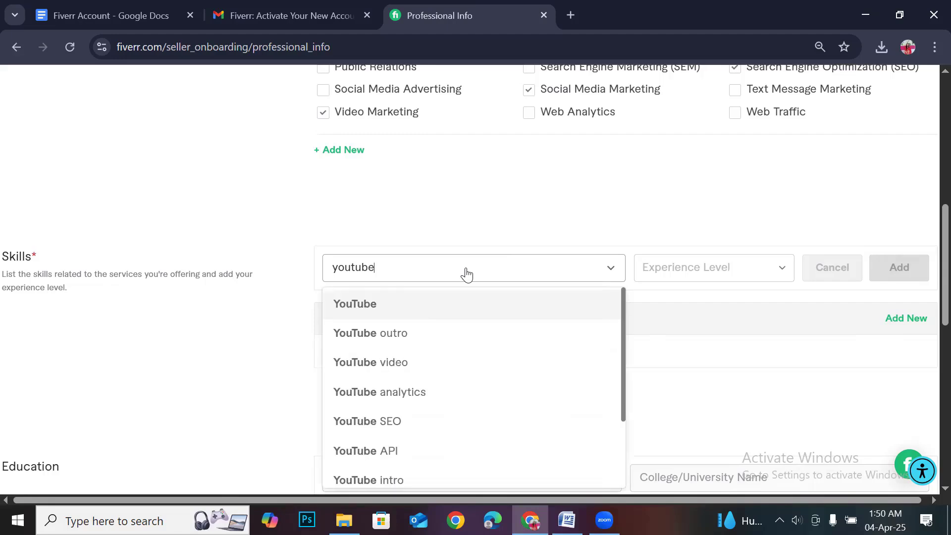
{"action": "type", "text": "pro"}
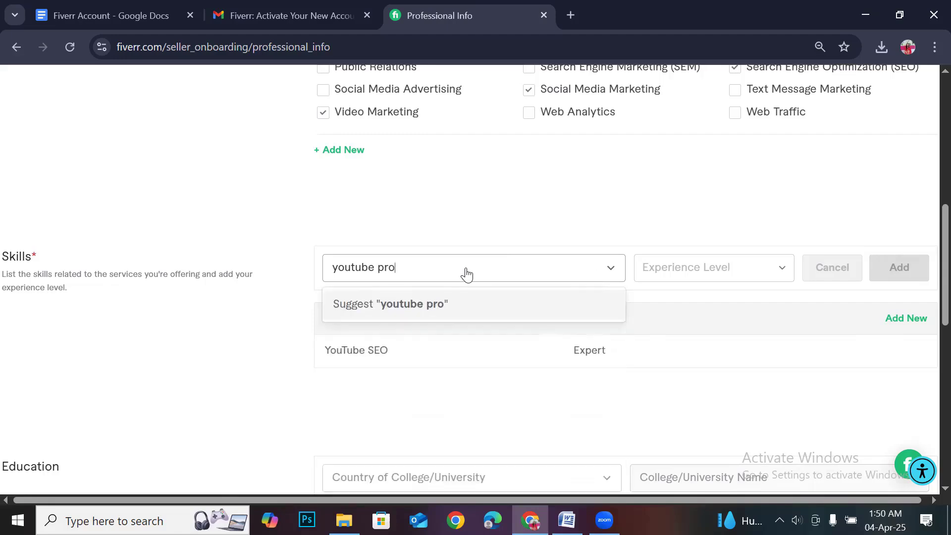
{"action": "key", "text": "BackSpace"}
{"action": "key", "text": "BackSpace"}
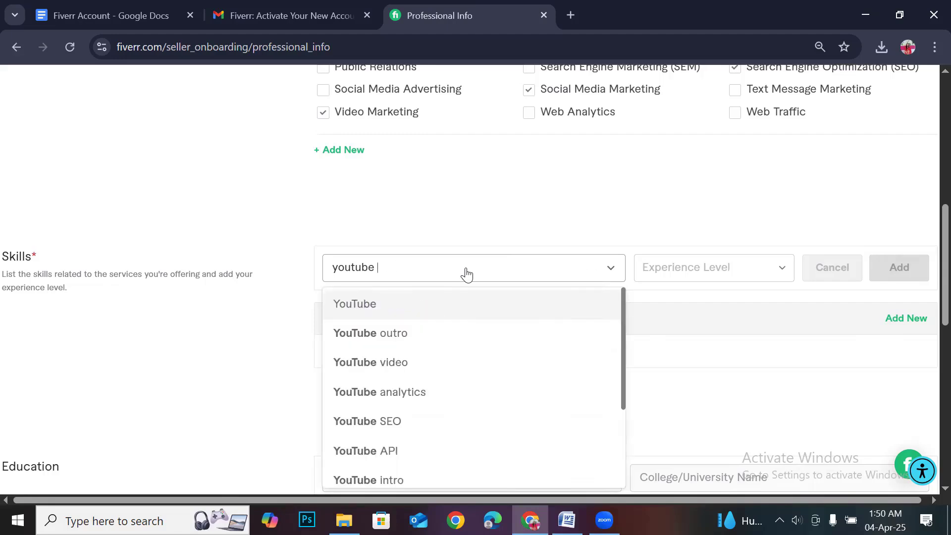
{"action": "type", "text": "video"}
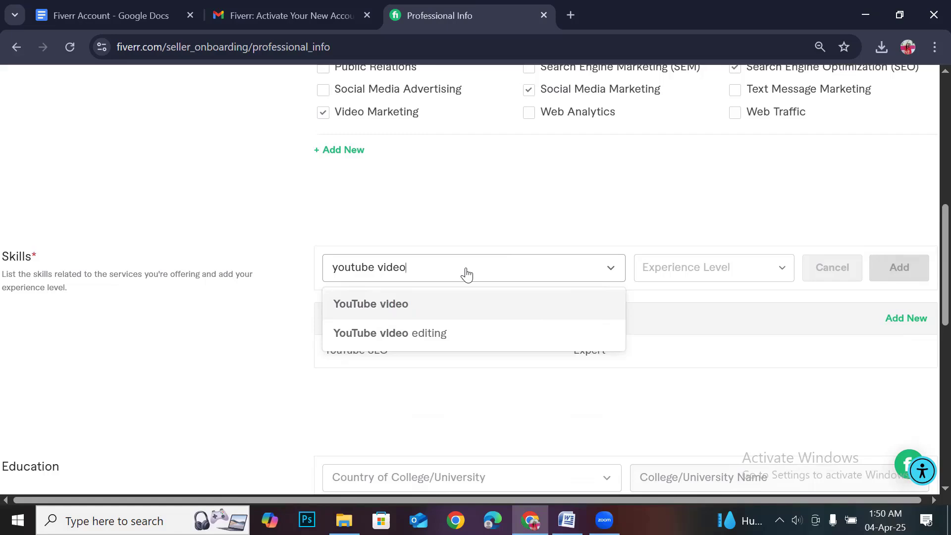
{"action": "key", "text": "BackSpace"}
{"action": "key", "text": "BackSpace"}
{"action": "key", "text": "BackSpace"}
{"action": "key", "text": "BackSpace"}
{"action": "key", "text": "BackSpace"}
{"action": "key", "text": "BackSpace"}
{"action": "key", "text": "BackSpace"}
{"action": "key", "text": "BackSpace"}
{"action": "key", "text": "BackSpace"}
{"action": "key", "text": "BackSpace"}
{"action": "key", "text": "BackSpace"}
{"action": "key", "text": "BackSpace"}
{"action": "key", "text": "BackSpace"}
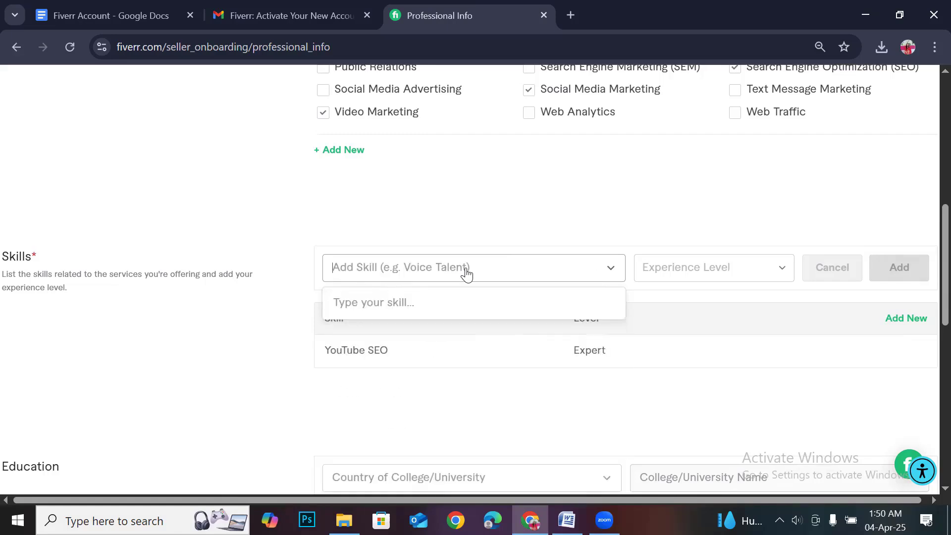
{"action": "type", "text": "video "}
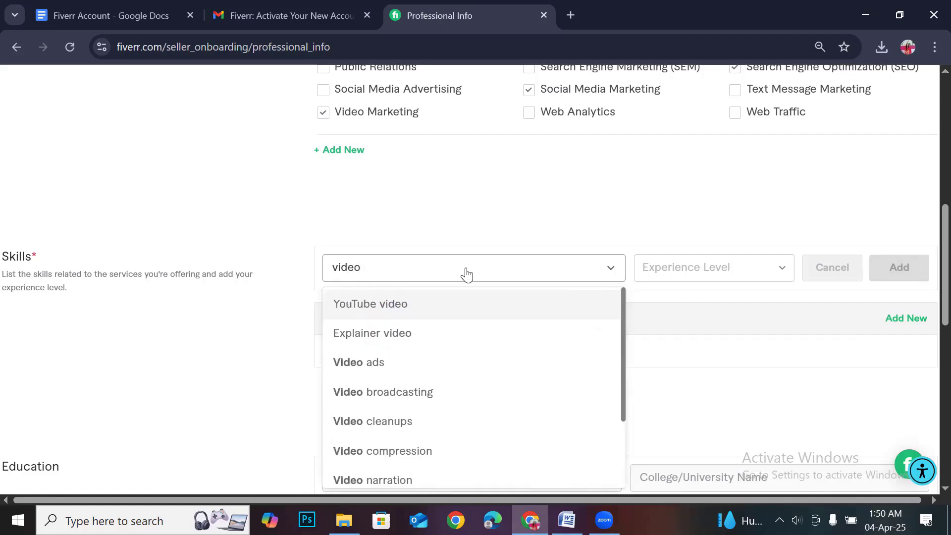
{"action": "type", "text": "pro"}
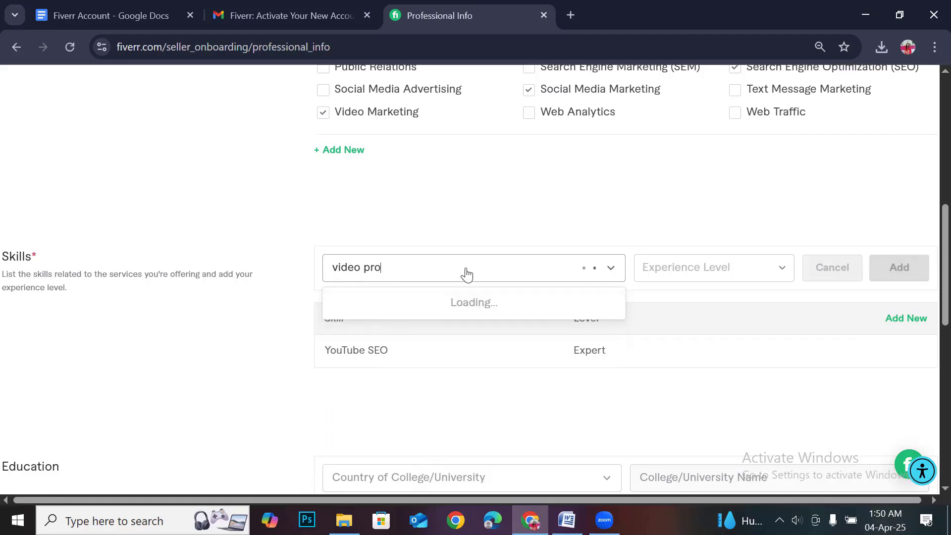
{"action": "key", "text": "BackSpace"}
{"action": "key", "text": "BackSpace"}
{"action": "key", "text": "BackSpace"}
{"action": "key", "text": "BackSpace"}
{"action": "key", "text": "BackSpace"}
{"action": "key", "text": "BackSpace"}
{"action": "key", "text": "BackSpace"}
{"action": "key", "text": "BackSpace"}
{"action": "key", "text": "BackSpace"}
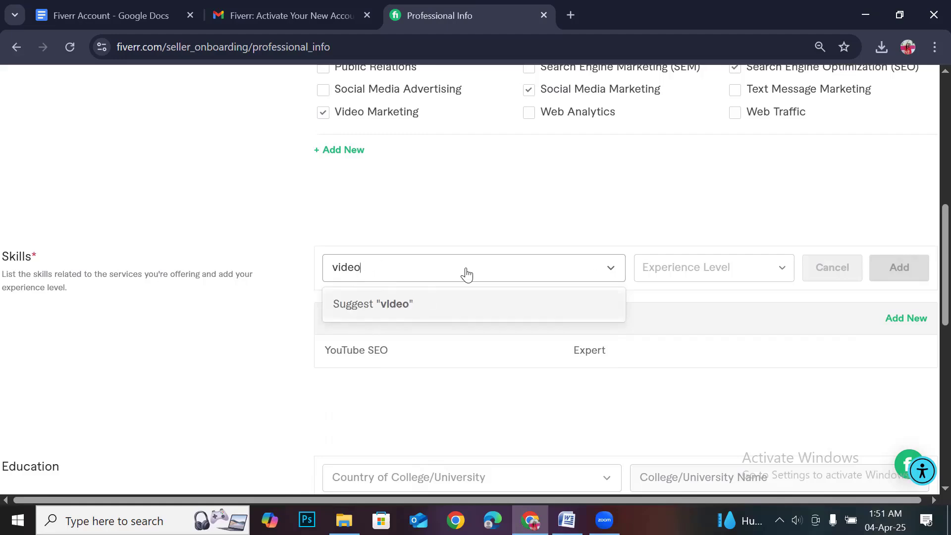
Add YouTube video to the seller's skills with the Expert experience level
{"action": "type", "text": "youtube"}
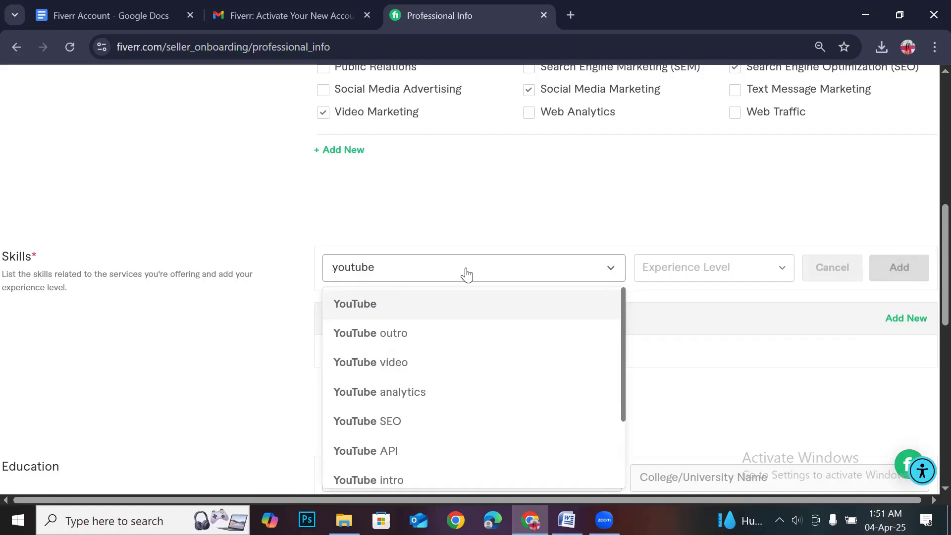
{"action": "left_click", "coordinate": [390, 370]}
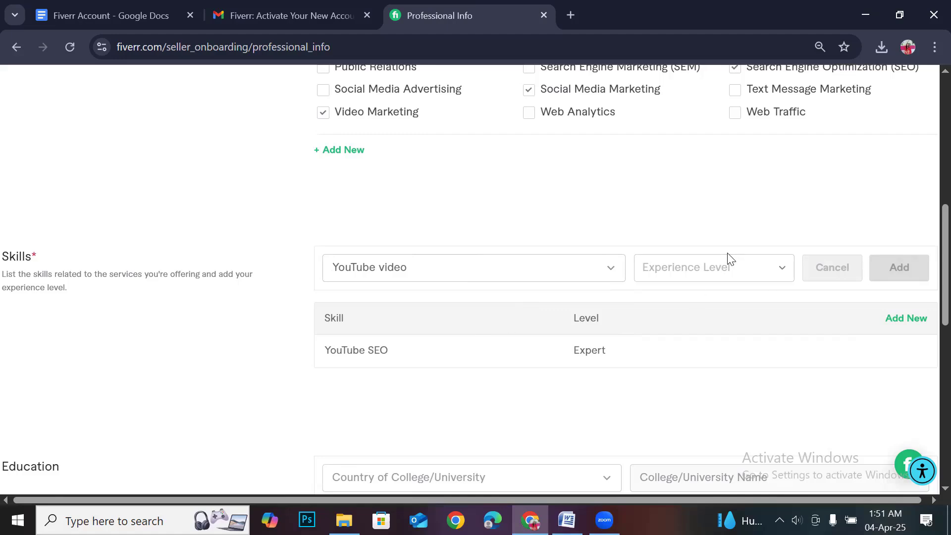
{"action": "left_click", "coordinate": [726, 267]}
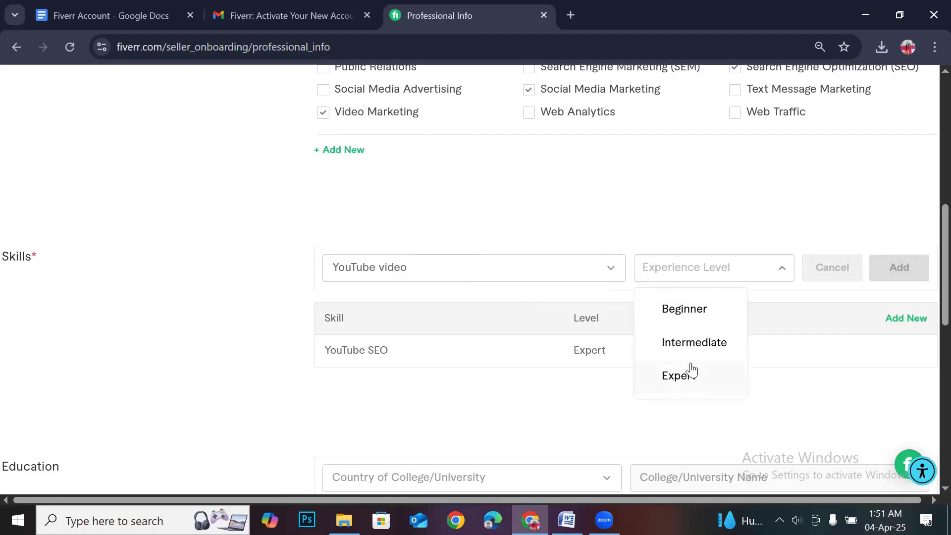
{"action": "left_click", "coordinate": [678, 376]}
{"action": "left_click", "coordinate": [890, 270]}
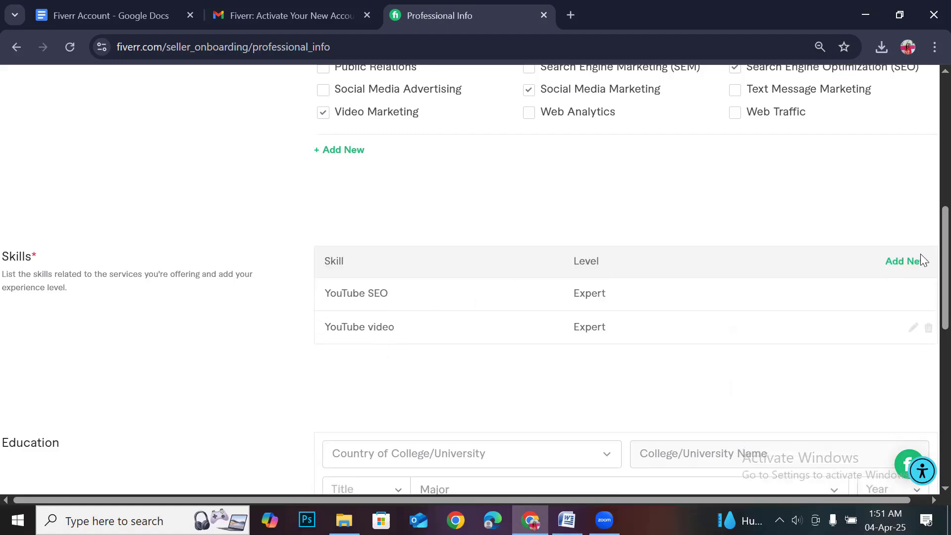
Add Google ads to the seller's skills with the Expert experience level
{"action": "left_click", "coordinate": [903, 262]}
{"action": "left_click", "coordinate": [418, 270]}
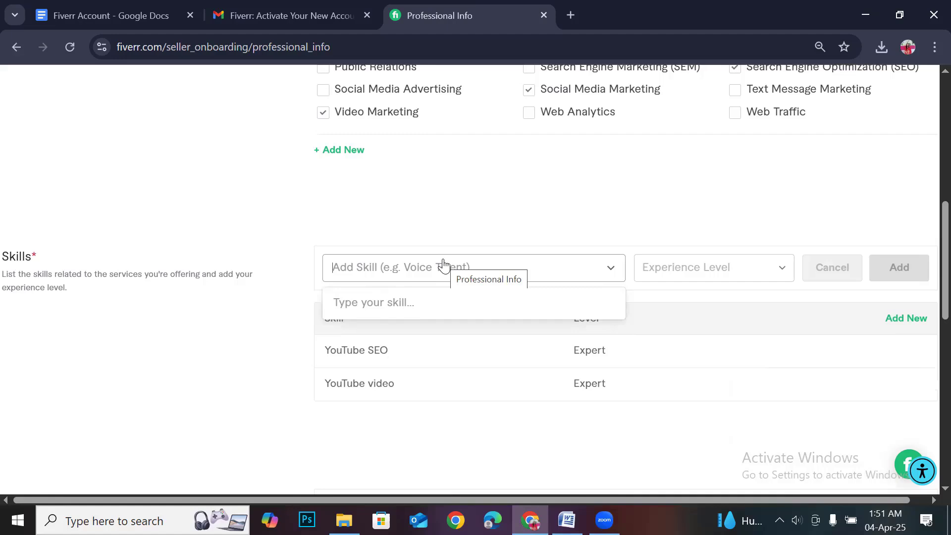
{"action": "type", "text": "g"}
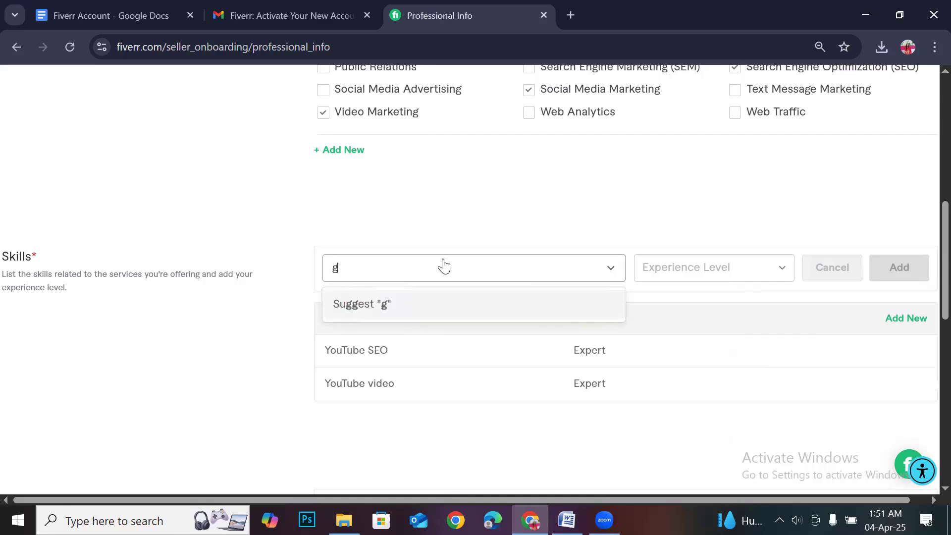
{"action": "type", "text": "oogle"}
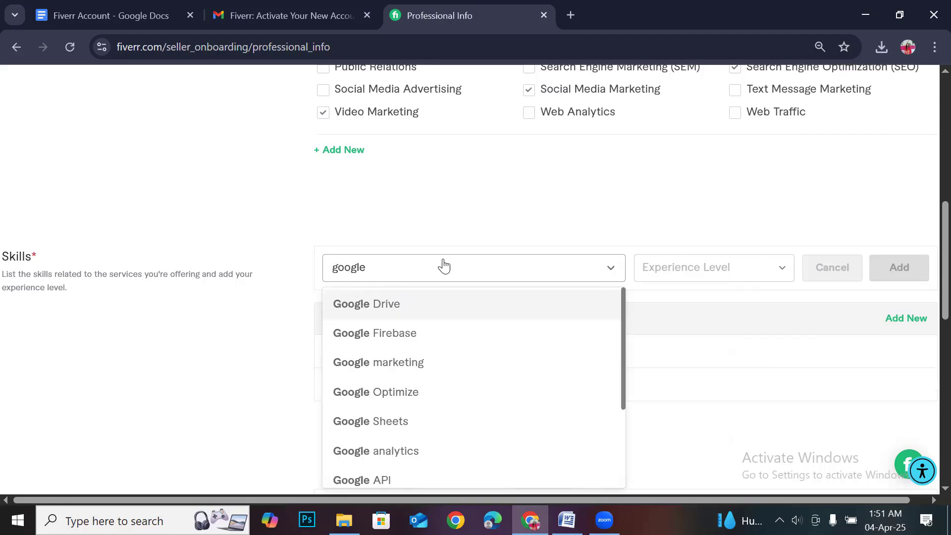
{"action": "type", "text": " ads"}
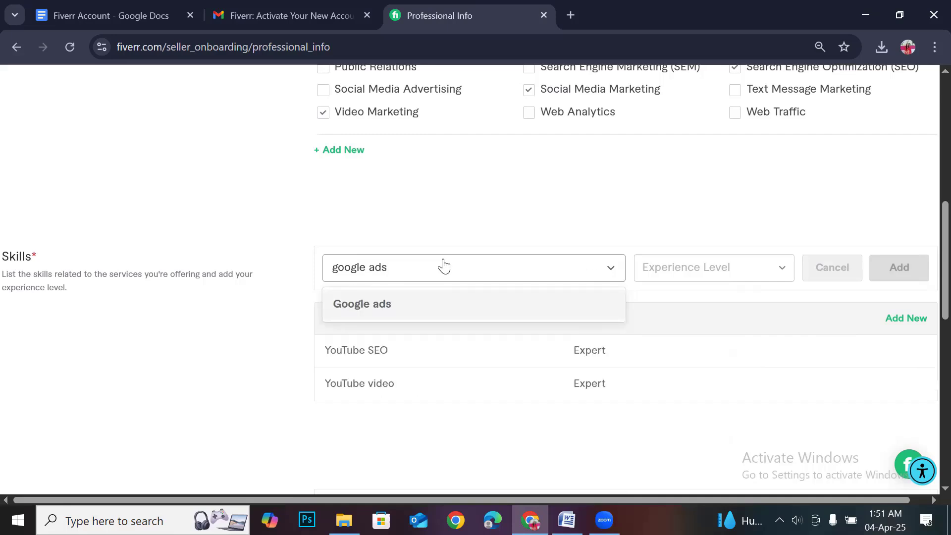
{"action": "left_click", "coordinate": [370, 311]}
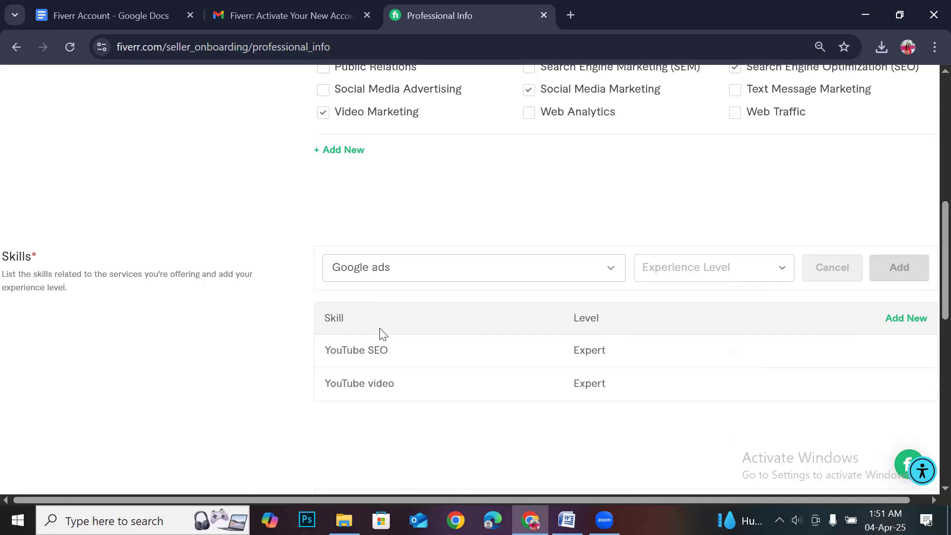
{"action": "left_click", "coordinate": [722, 272]}
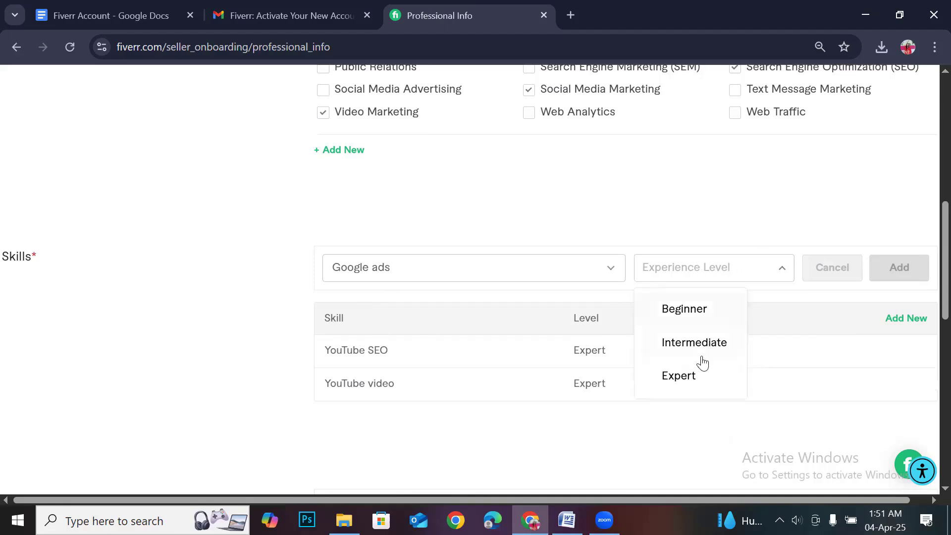
{"action": "left_click", "coordinate": [690, 378]}
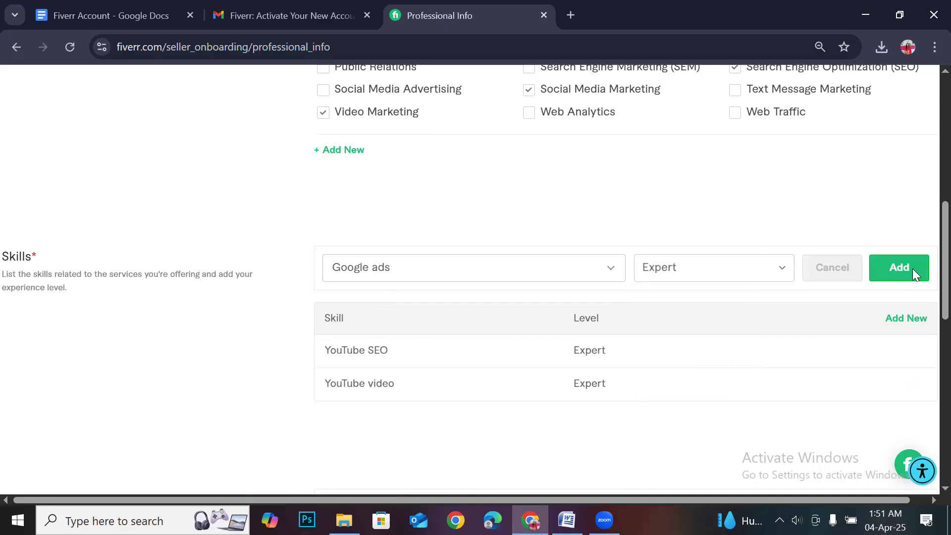
{"action": "left_click", "coordinate": [913, 268]}
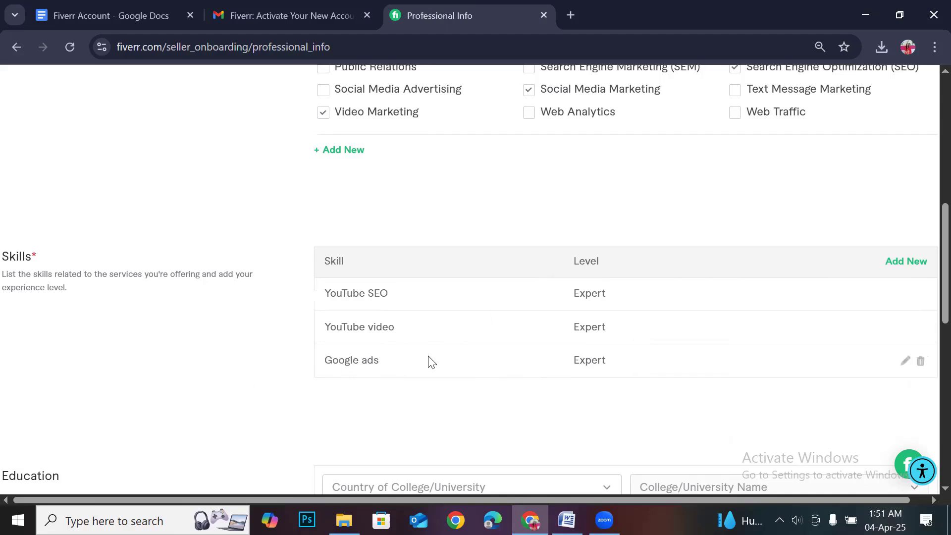
Set the education entry's country to Bangladesh and its college to National University
{"action": "scroll", "coordinate": [556, 350], "scroll_direction": "down", "scroll_amount": 3}
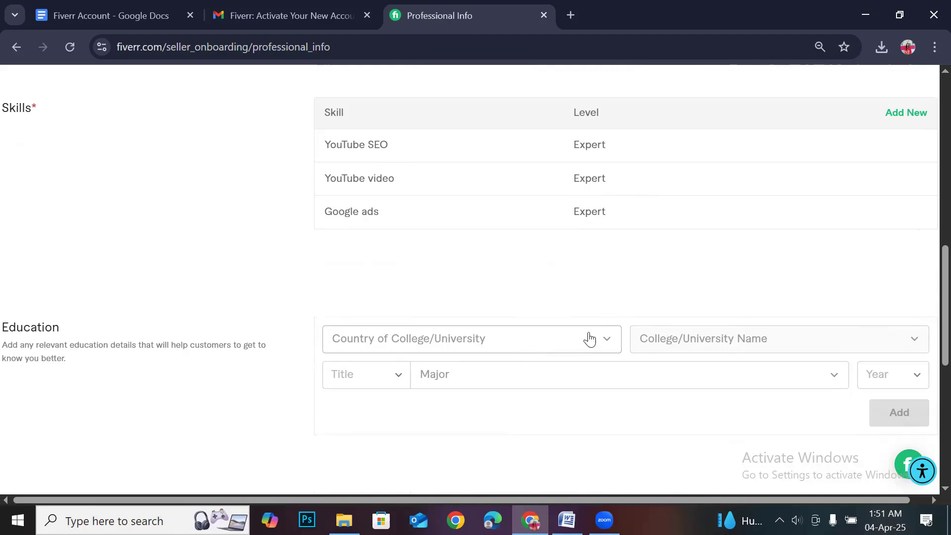
{"action": "scroll", "coordinate": [411, 284], "scroll_direction": "up", "scroll_amount": 2}
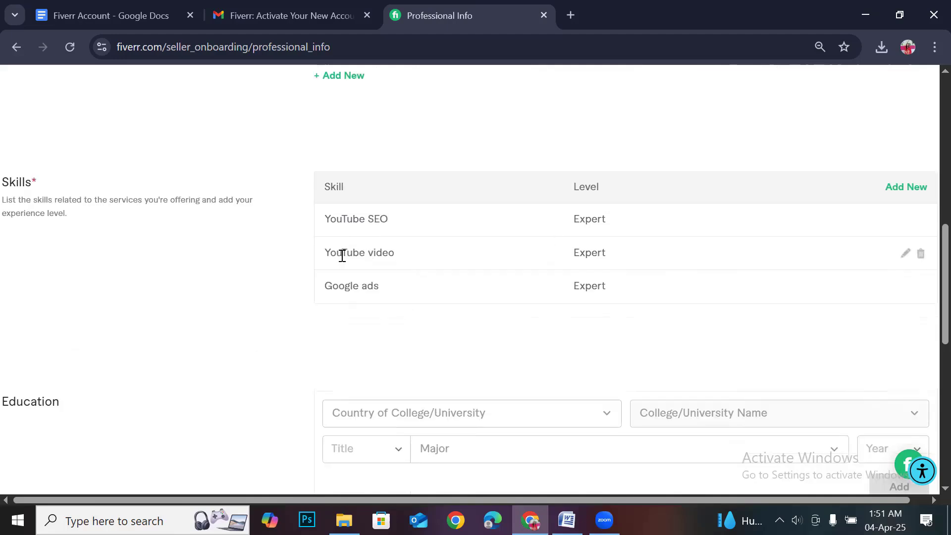
{"action": "scroll", "coordinate": [575, 318], "scroll_direction": "down", "scroll_amount": 2}
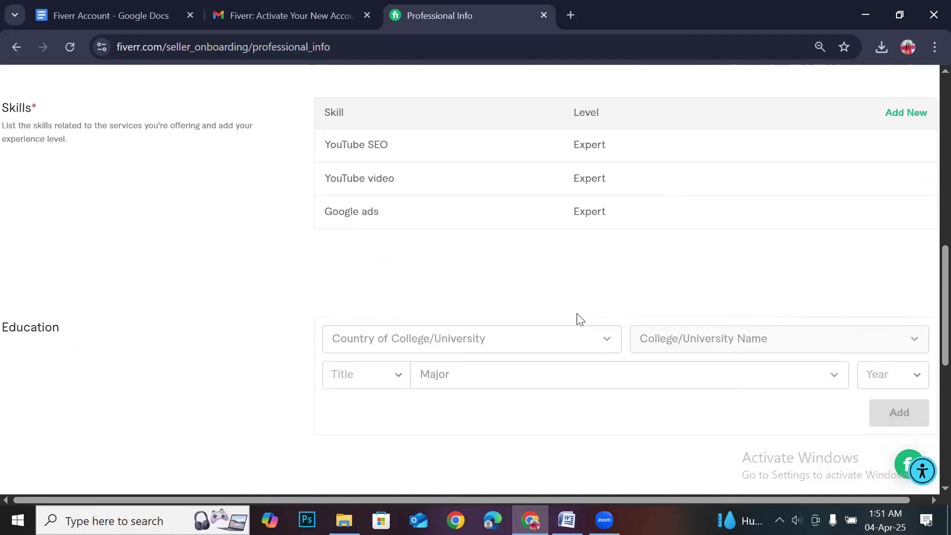
{"action": "left_click", "coordinate": [545, 349]}
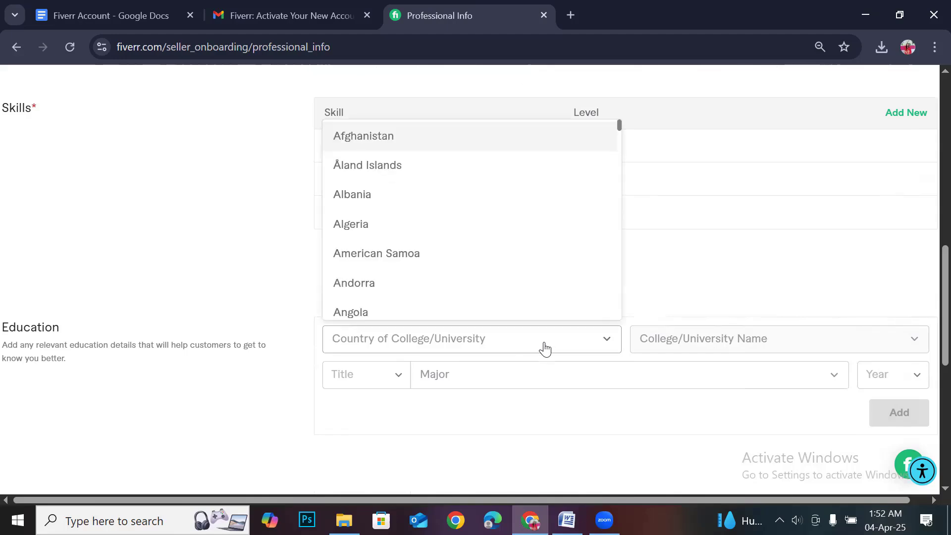
{"action": "type", "text": "bang"}
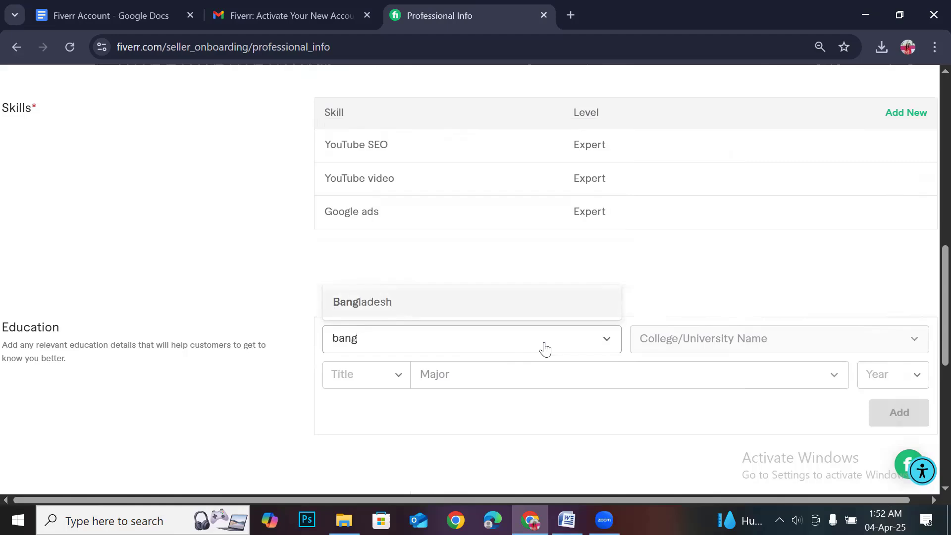
{"action": "left_click", "coordinate": [379, 305]}
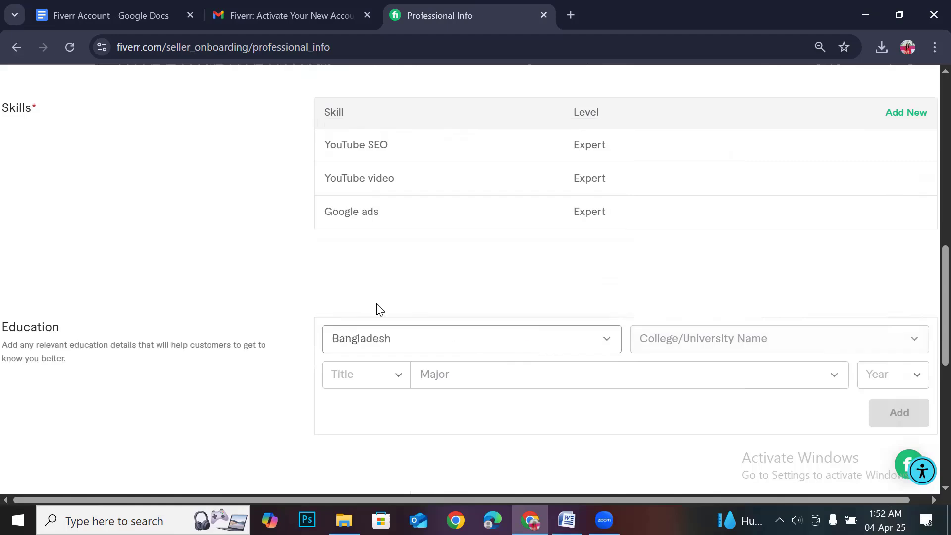
{"action": "left_click", "coordinate": [699, 346]}
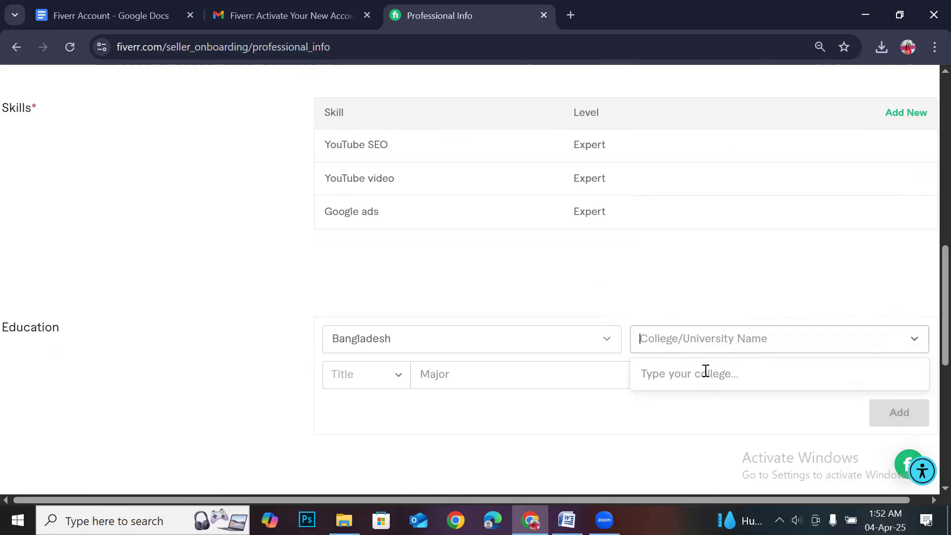
{"action": "type", "text": "nat"}
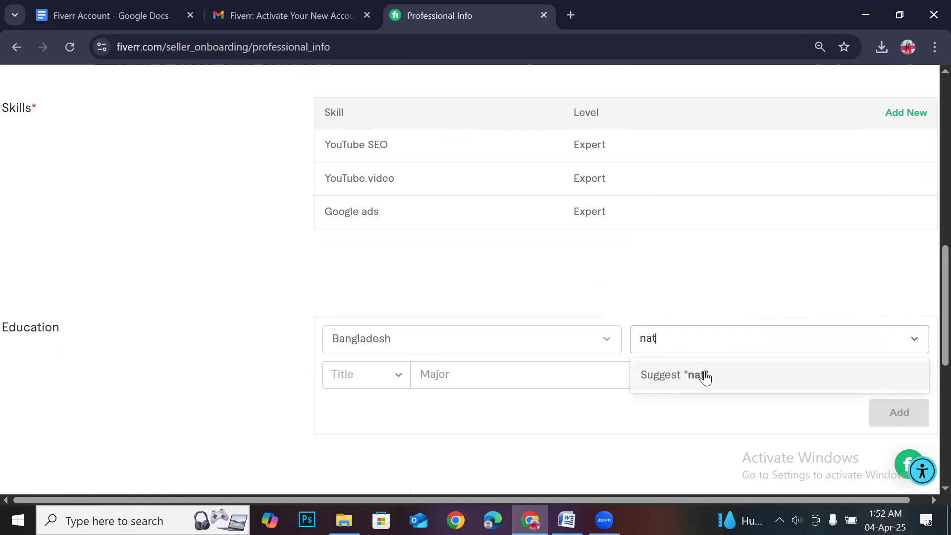
{"action": "type", "text": "ional"}
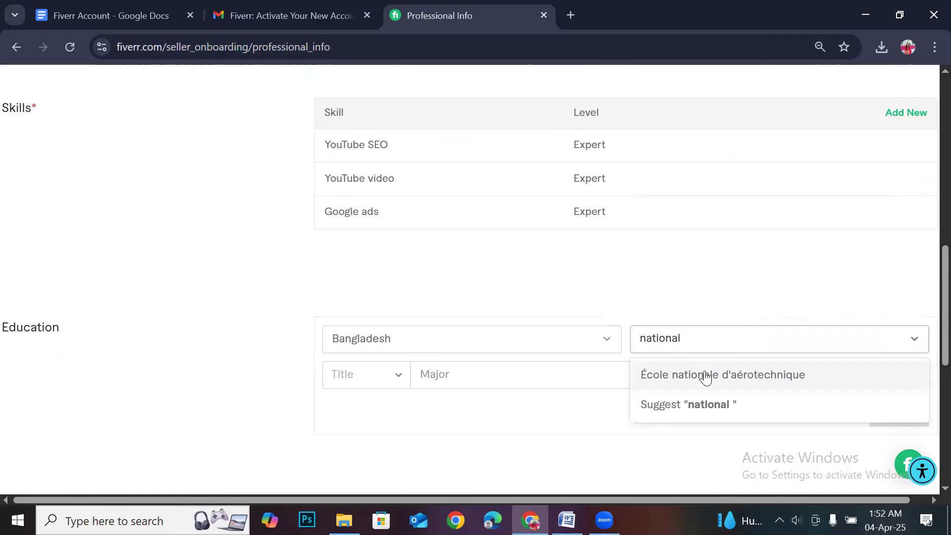
{"action": "type", "text": " uni"}
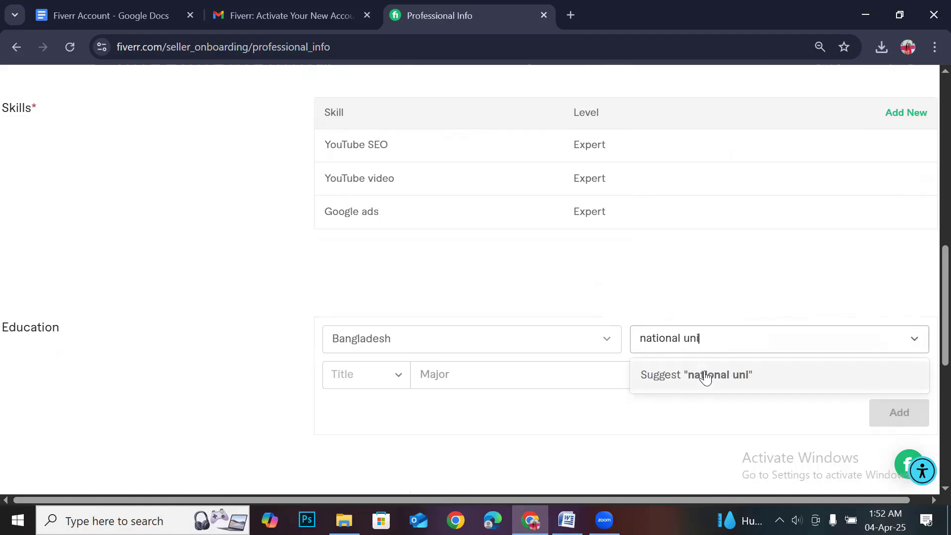
{"action": "type", "text": "verso"}
{"action": "key", "text": "BackSpace"}
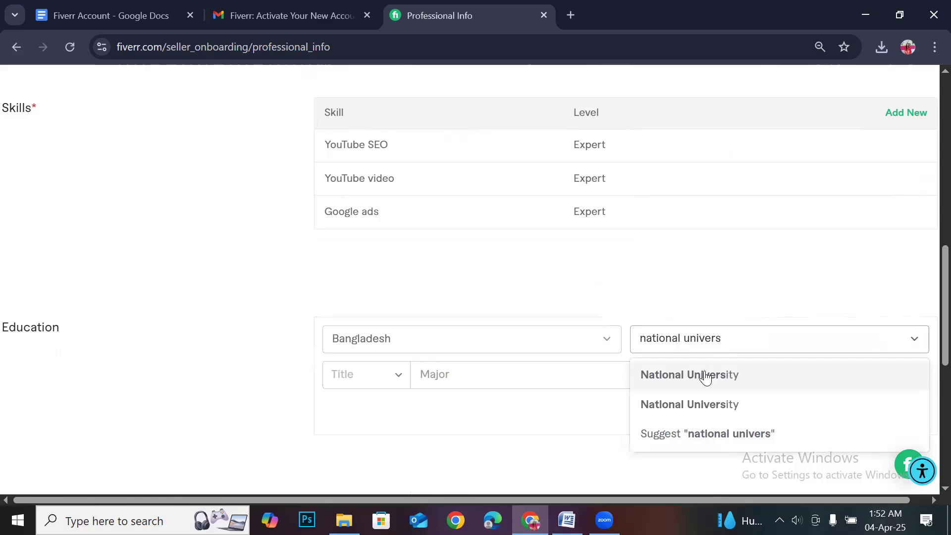
{"action": "type", "text": "ity"}
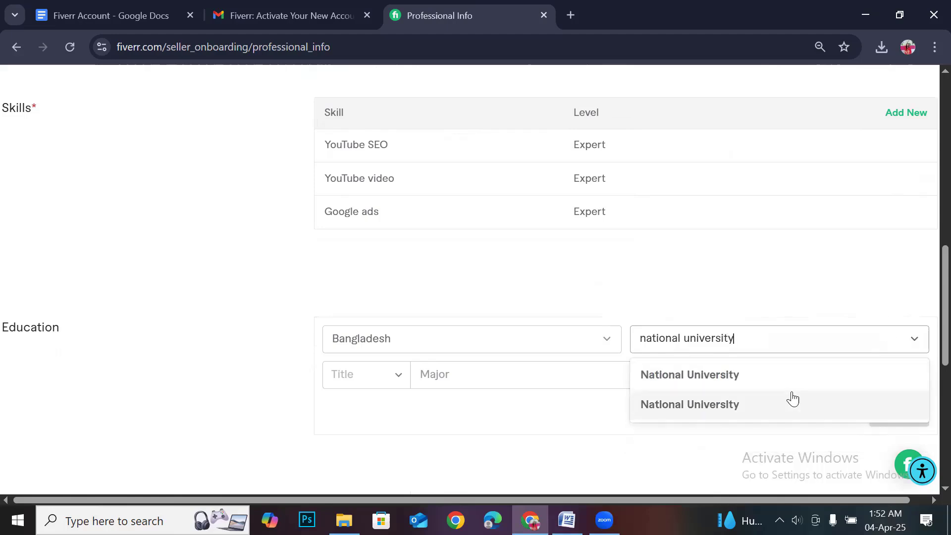
{"action": "left_click", "coordinate": [691, 377]}
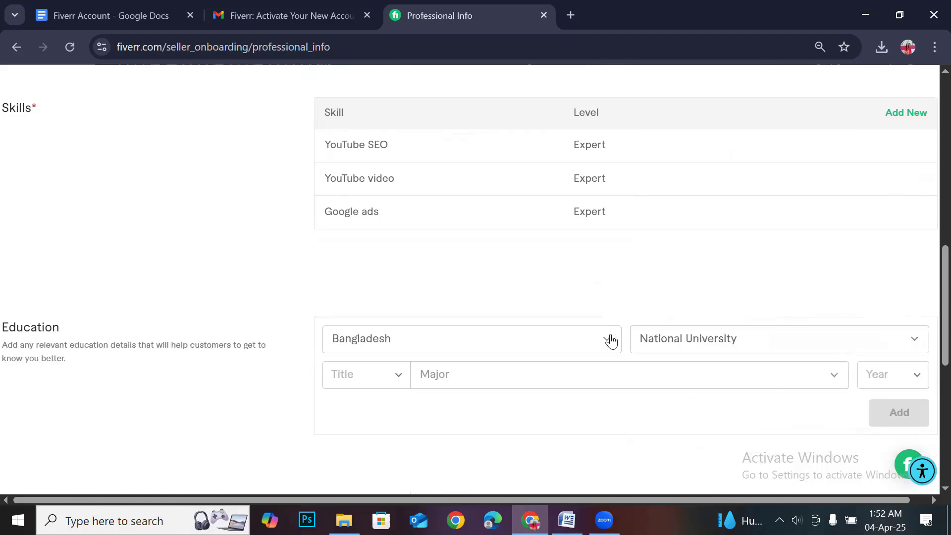
Set the education title to B.Sc. and the major to computer science engineer
{"action": "scroll", "coordinate": [618, 340], "scroll_direction": "down", "scroll_amount": 3}
{"action": "left_click", "coordinate": [386, 233]}
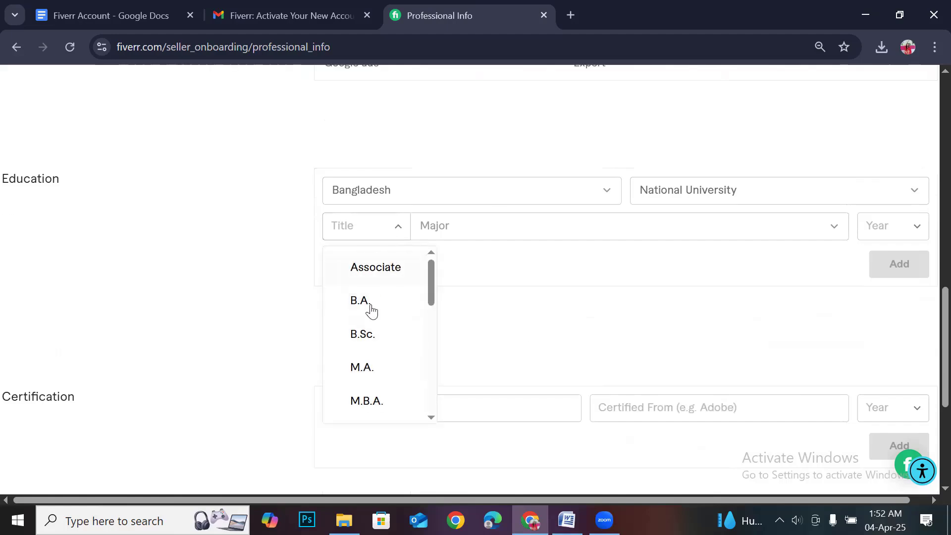
{"action": "left_click", "coordinate": [367, 346]}
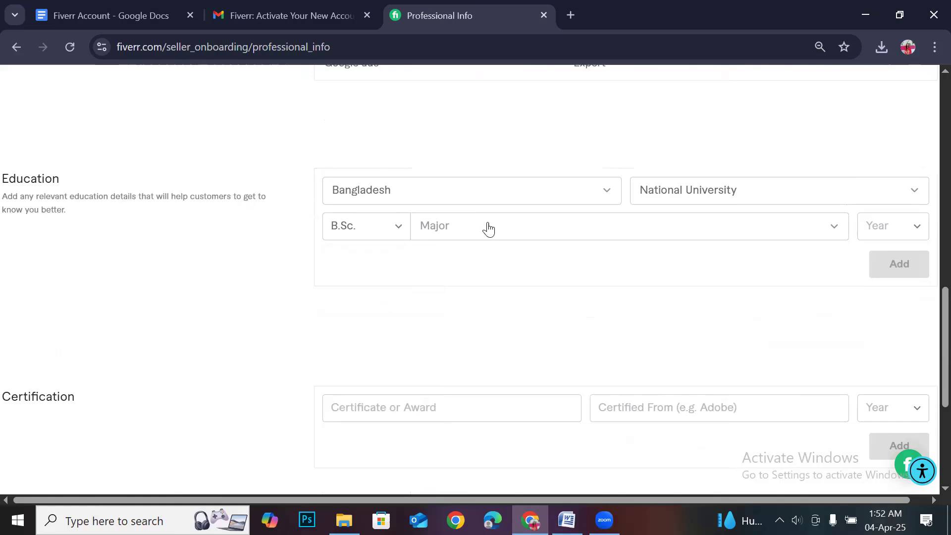
{"action": "left_click", "coordinate": [466, 237]}
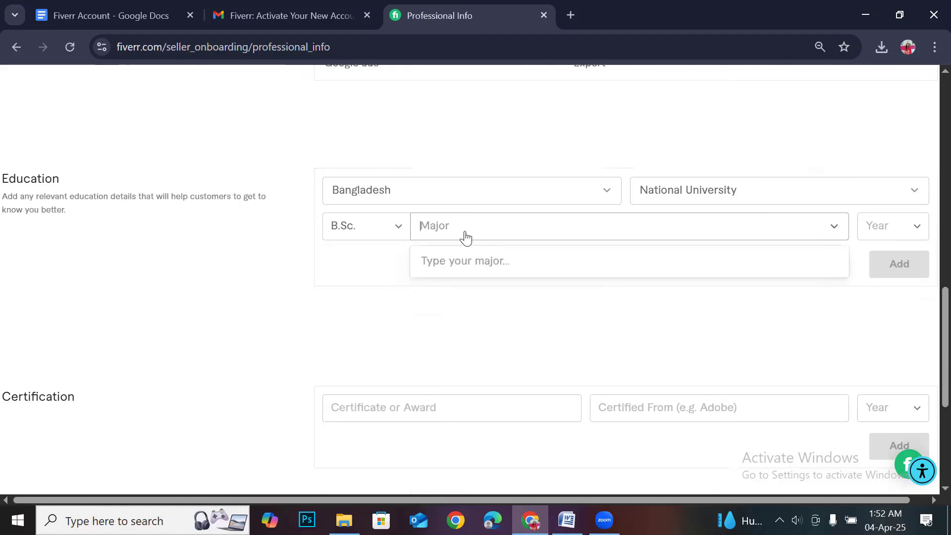
{"action": "type", "text": "com"}
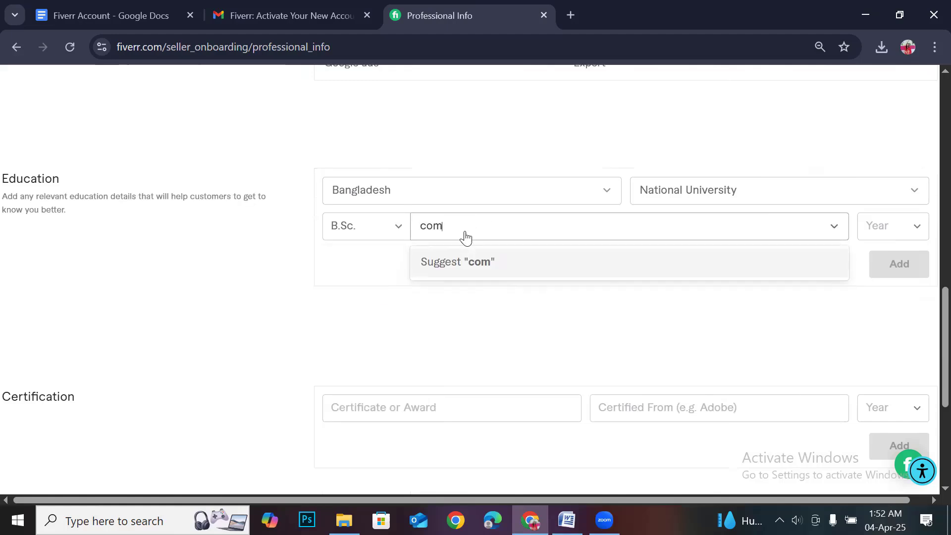
{"action": "type", "text": "puter scien"}
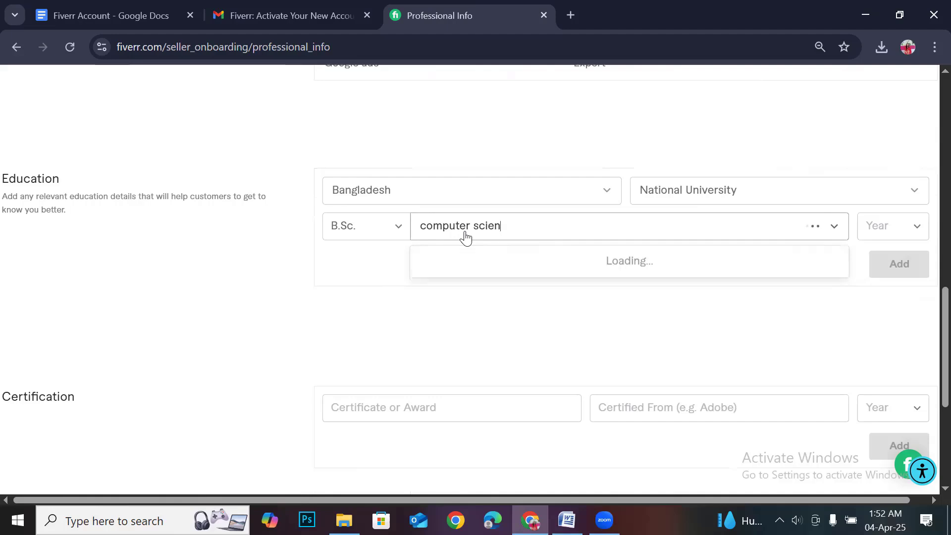
{"action": "type", "text": "ce"}
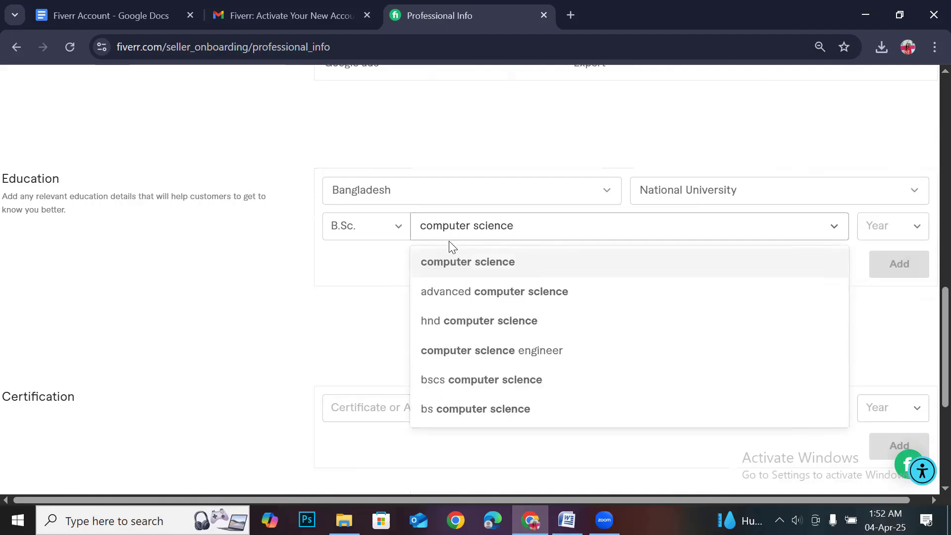
{"action": "left_click", "coordinate": [506, 352]}
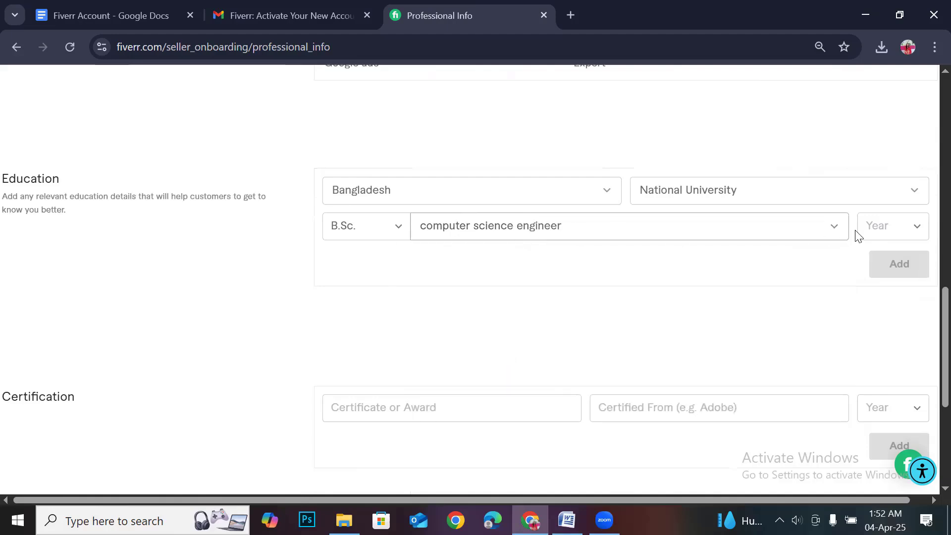
Set the graduation year to 2023 and add the education entry to the profile
{"action": "left_click", "coordinate": [897, 233]}
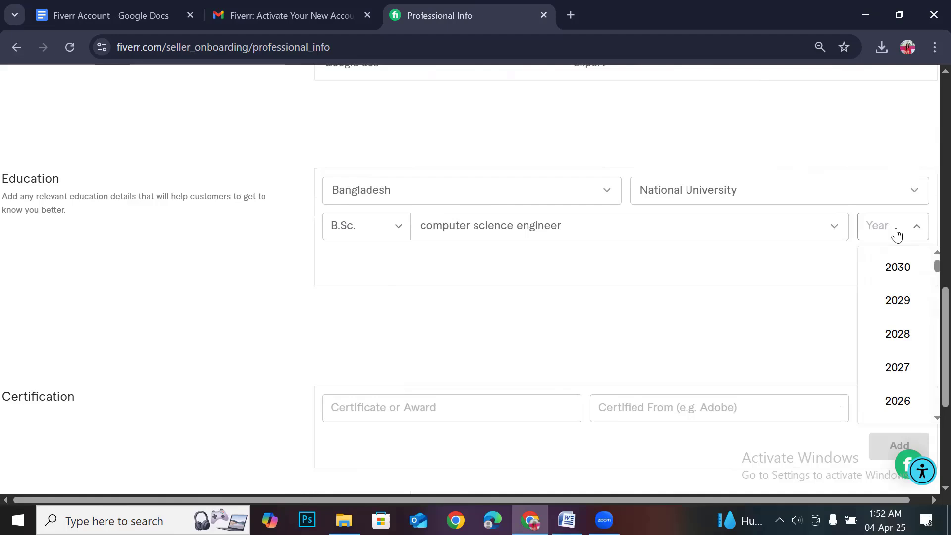
{"action": "scroll", "coordinate": [900, 307], "scroll_direction": "down", "scroll_amount": 3}
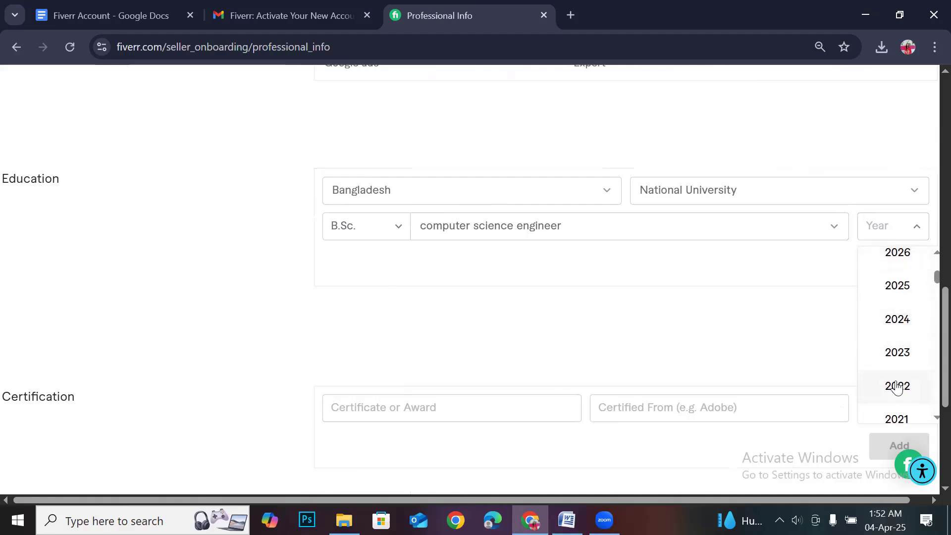
{"action": "left_click", "coordinate": [893, 356]}
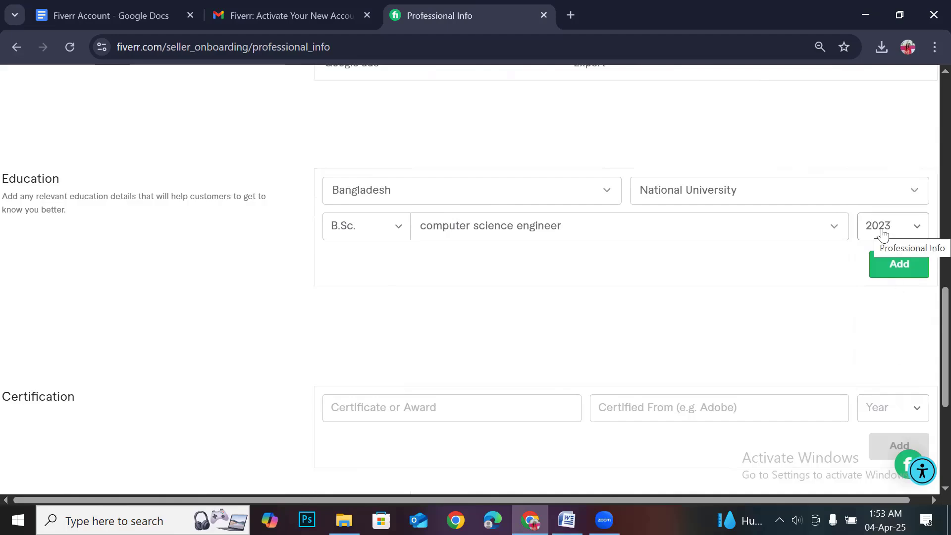
{"action": "left_click", "coordinate": [891, 261]}
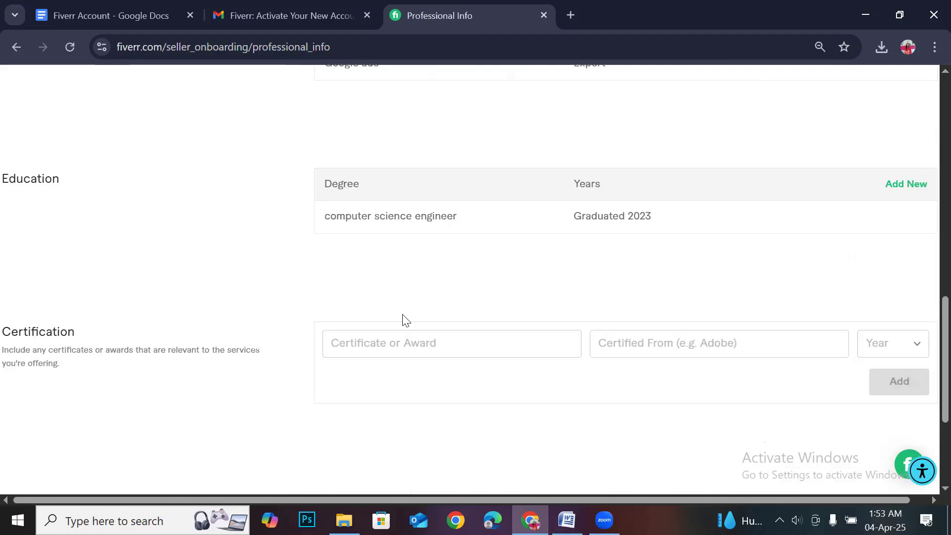
Enter youtube seo expert as the certificate or award in the Certification section
{"action": "scroll", "coordinate": [403, 321], "scroll_direction": "down", "scroll_amount": 3}
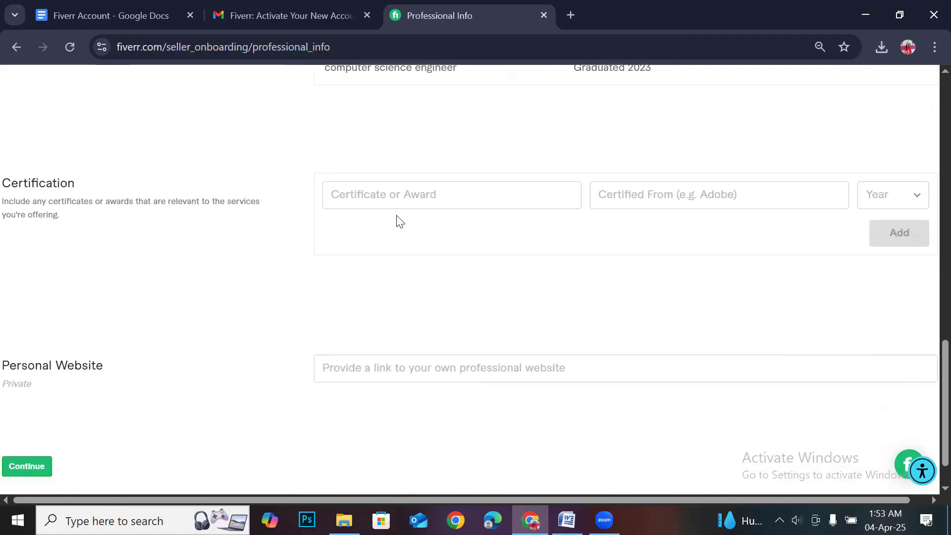
{"action": "left_click", "coordinate": [441, 197]}
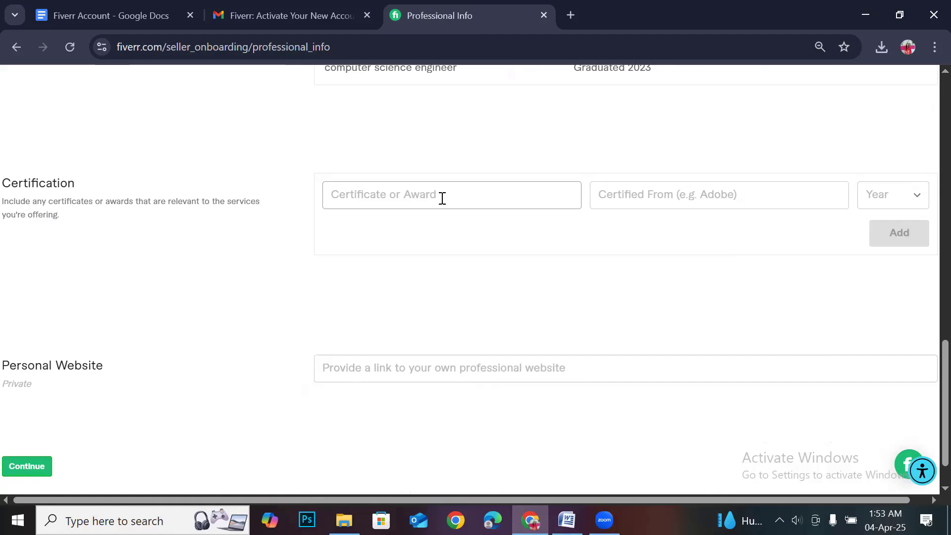
{"action": "type", "text": "youtube"}
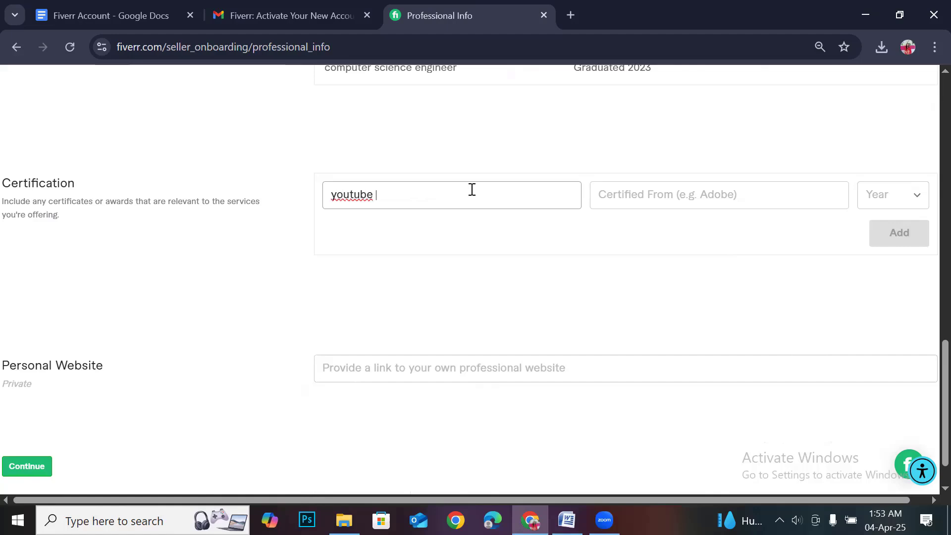
{"action": "type", "text": " seo expert"}
Enter career it park as the organization the certificate comes from
{"action": "left_click", "coordinate": [700, 200]}
{"action": "type", "text": "w"}
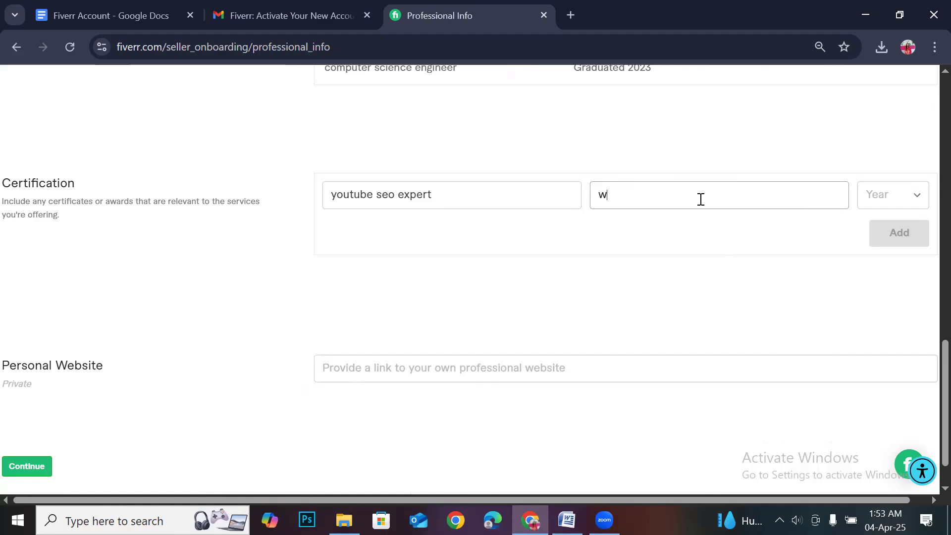
{"action": "type", "text": "or"}
{"action": "key", "text": "BackSpace"}
{"action": "key", "text": "BackSpace"}
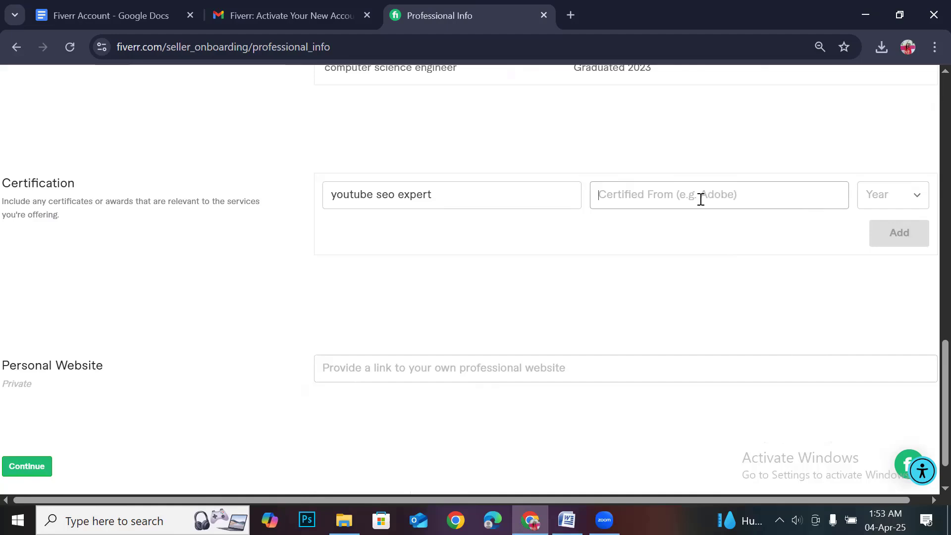
{"action": "type", "text": "car"}
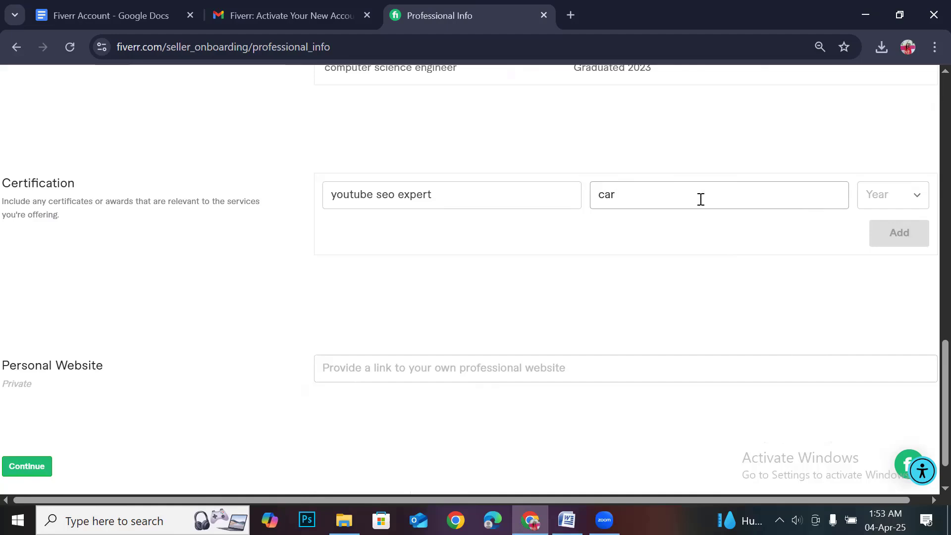
{"action": "type", "text": "eer it park"}
Set the certification year to 2023 and add the certification to the profile
{"action": "left_click", "coordinate": [892, 203]}
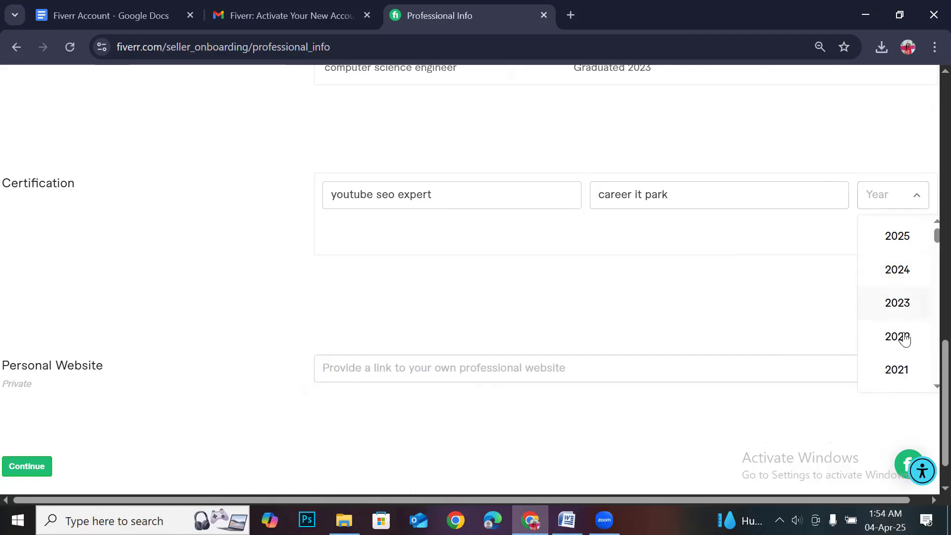
{"action": "scroll", "coordinate": [905, 339], "scroll_direction": "down", "scroll_amount": 1}
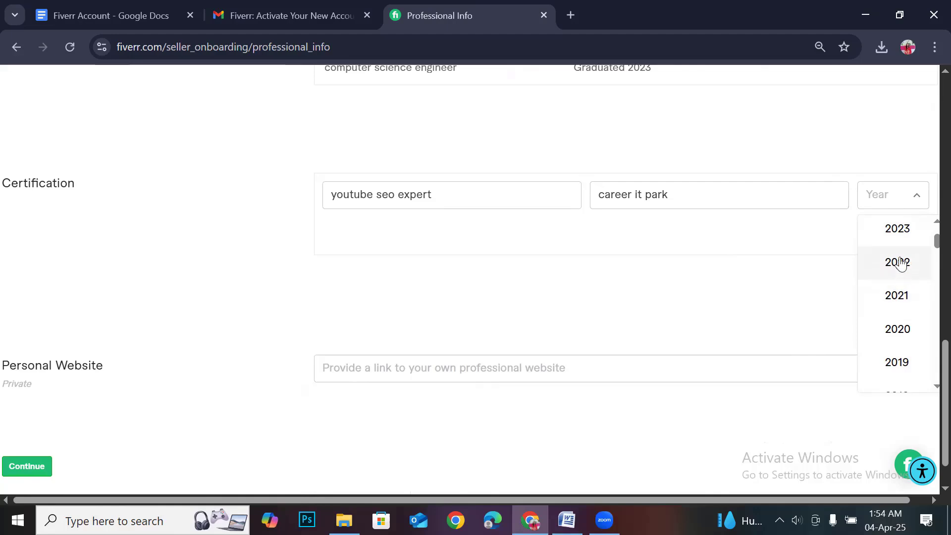
{"action": "scroll", "coordinate": [907, 280], "scroll_direction": "up", "scroll_amount": 2}
{"action": "left_click", "coordinate": [900, 307]}
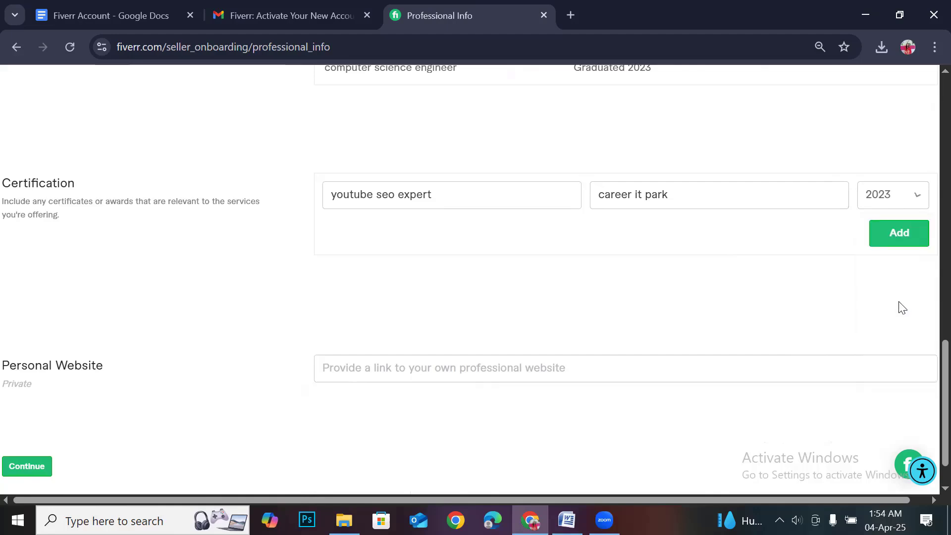
{"action": "left_click", "coordinate": [892, 240]}
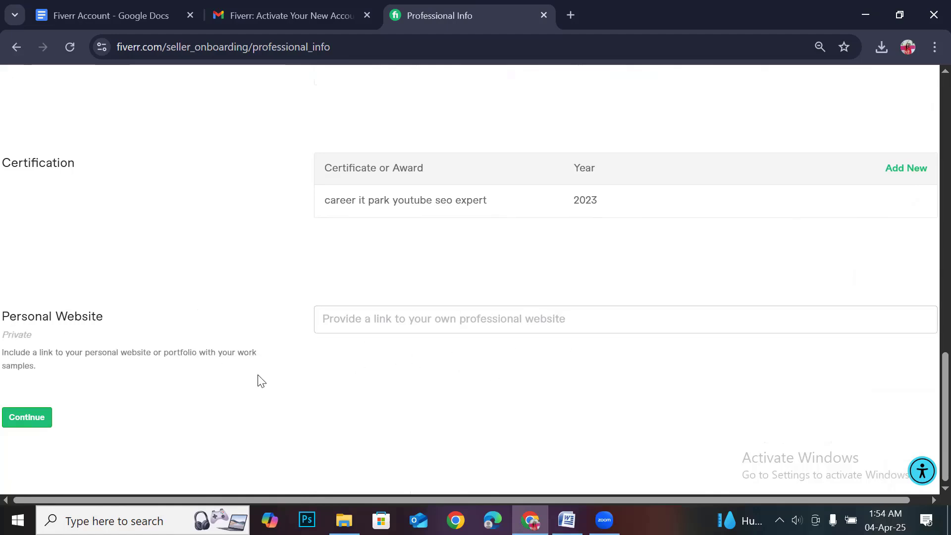
Submit the professional info without a personal website and continue to the Account Security stage
{"action": "left_click", "coordinate": [27, 418]}
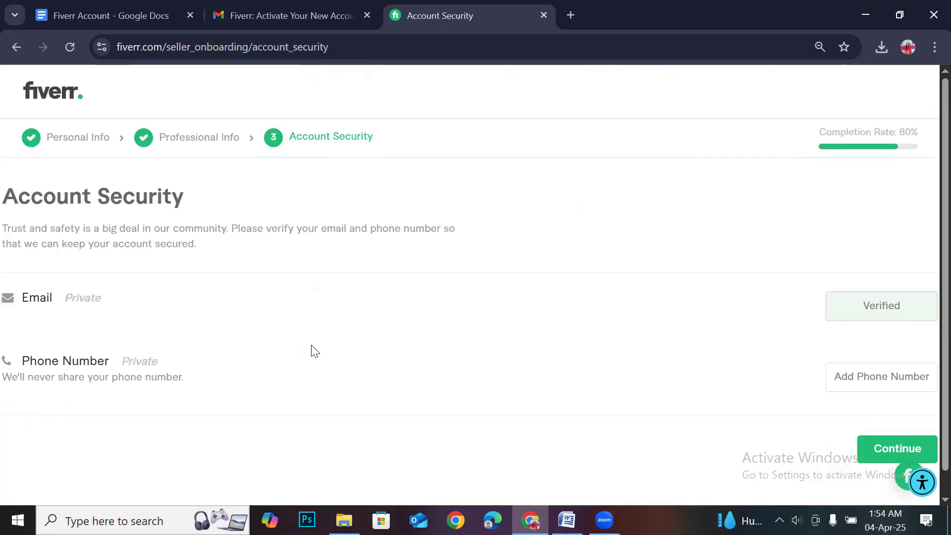
{"action": "scroll", "coordinate": [572, 380], "scroll_direction": "down", "scroll_amount": 1}
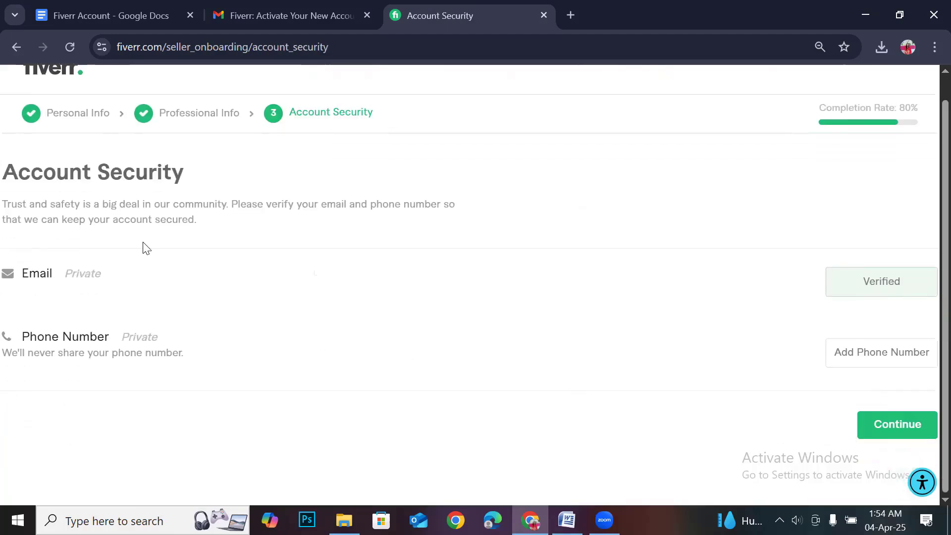
{"action": "scroll", "coordinate": [233, 223], "scroll_direction": "up", "scroll_amount": 1}
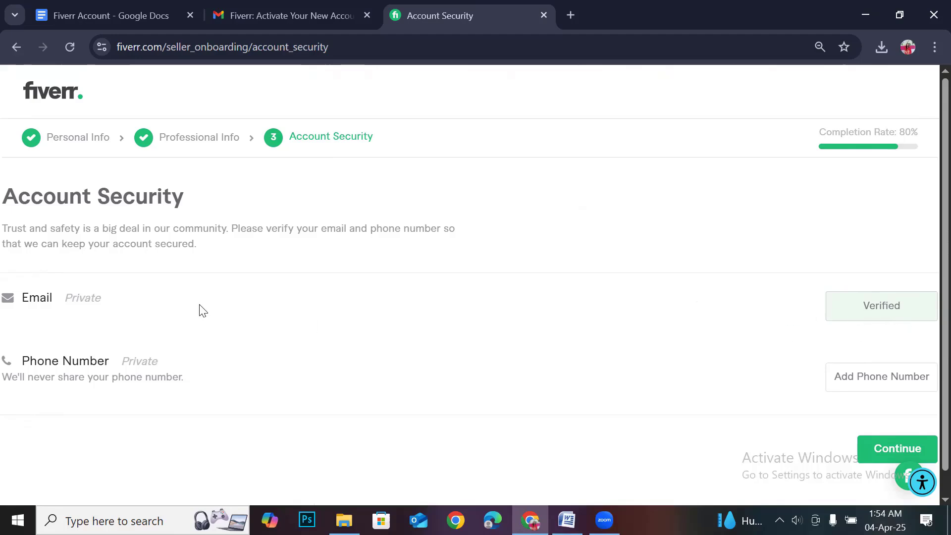
{"action": "scroll", "coordinate": [278, 354], "scroll_direction": "down", "scroll_amount": 1}
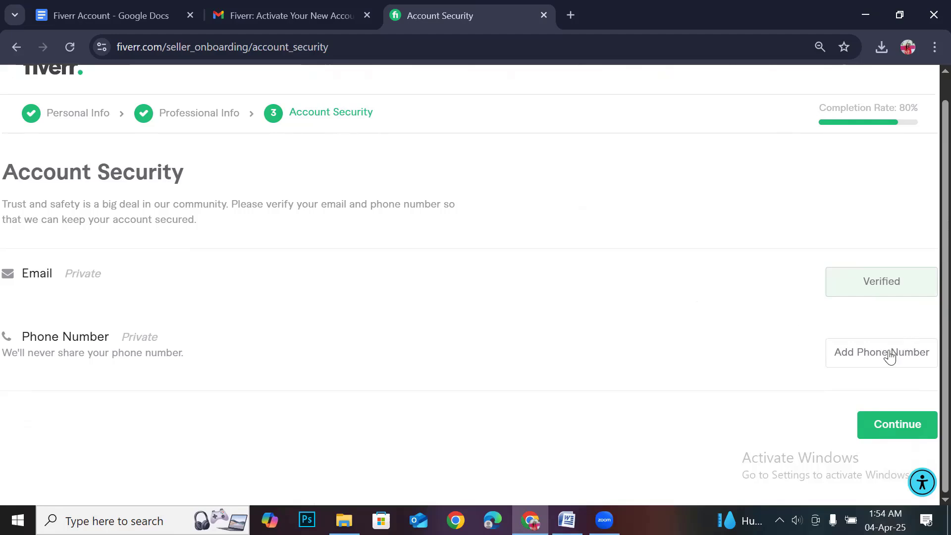
Add the seller's phone number for Bangladesh to the account and request verification by SMS
{"action": "left_click", "coordinate": [856, 356]}
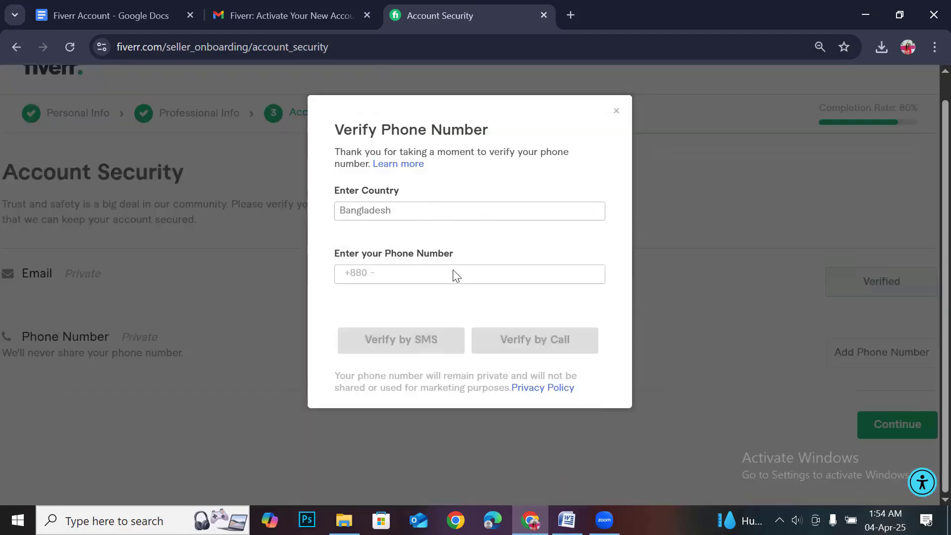
{"action": "left_click", "coordinate": [418, 281]}
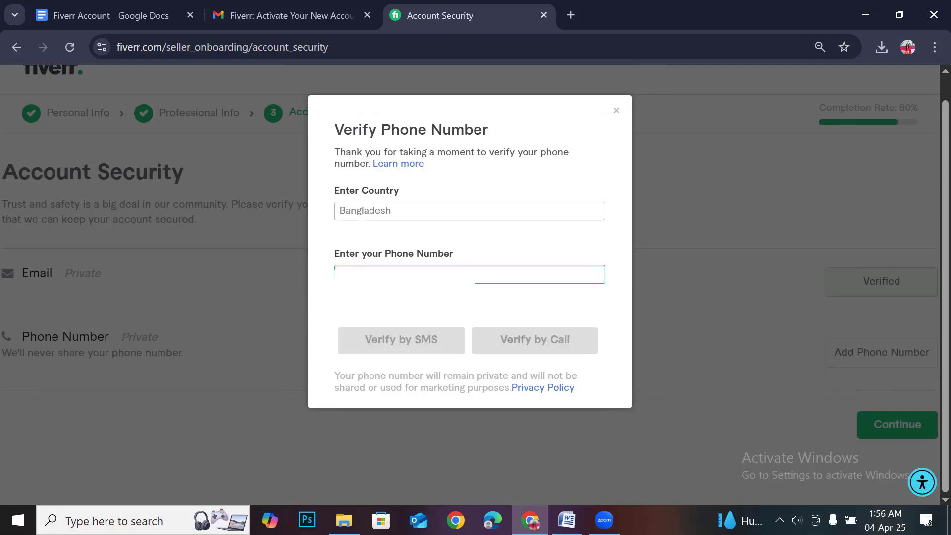
{"action": "type", "text": "?"}
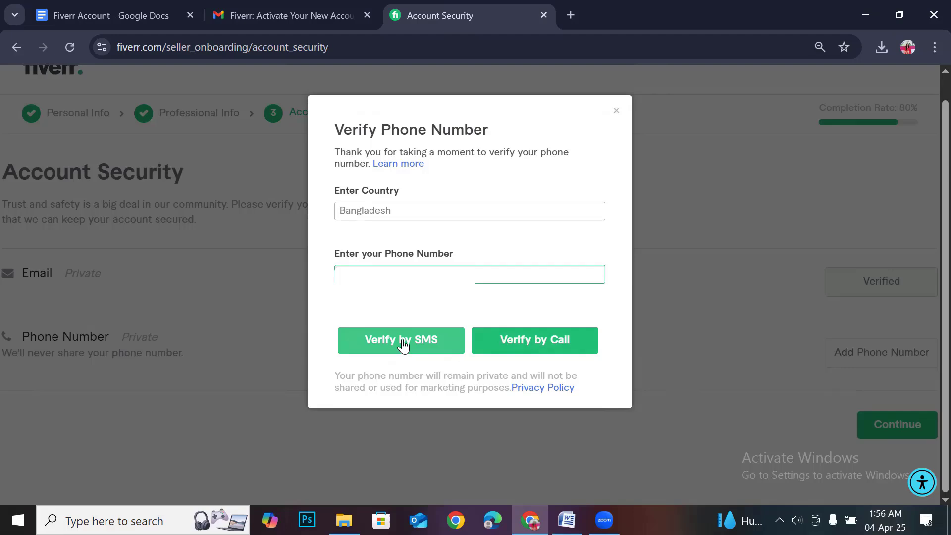
{"action": "left_click", "coordinate": [404, 344]}
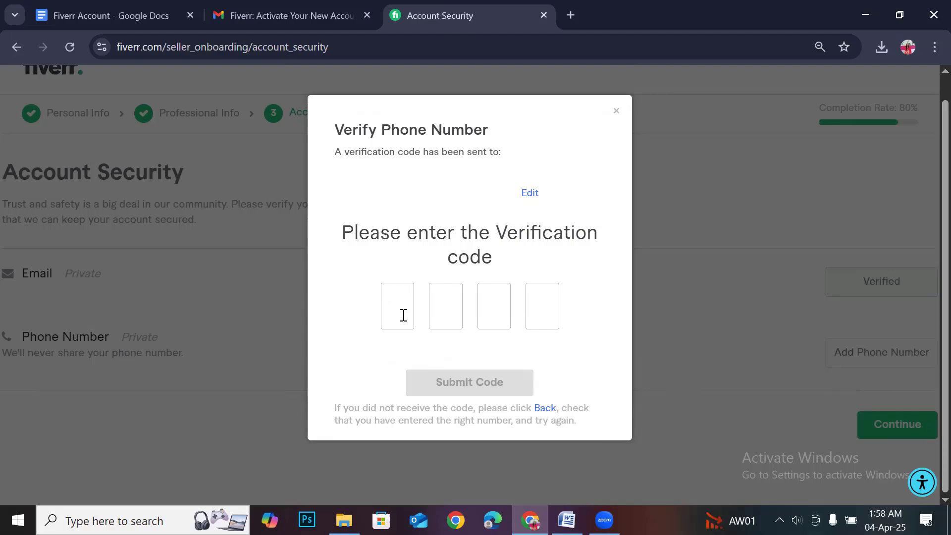
Enter the SMS verification code, submit it and acknowledge the completed phone verification
{"action": "left_click", "coordinate": [404, 315]}
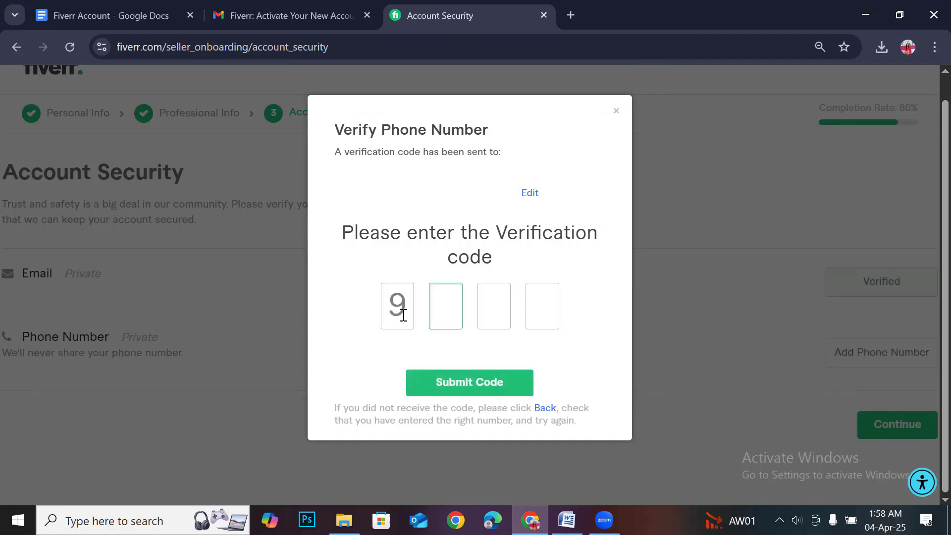
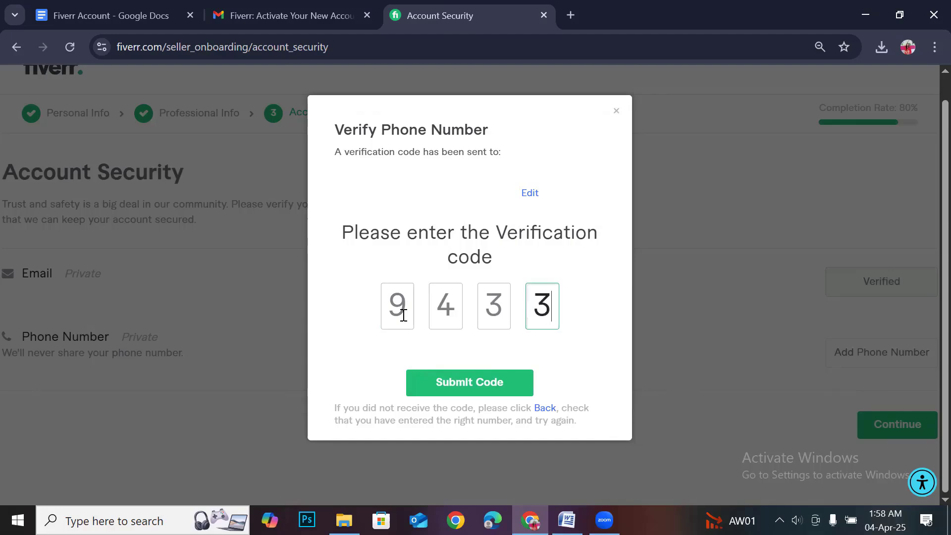
{"action": "left_click", "coordinate": [491, 392]}
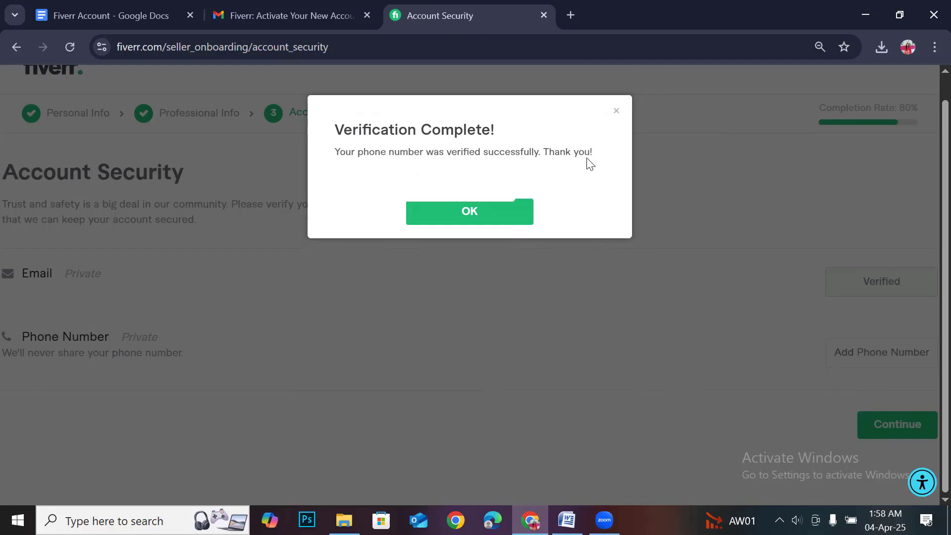
{"action": "left_click", "coordinate": [473, 215]}
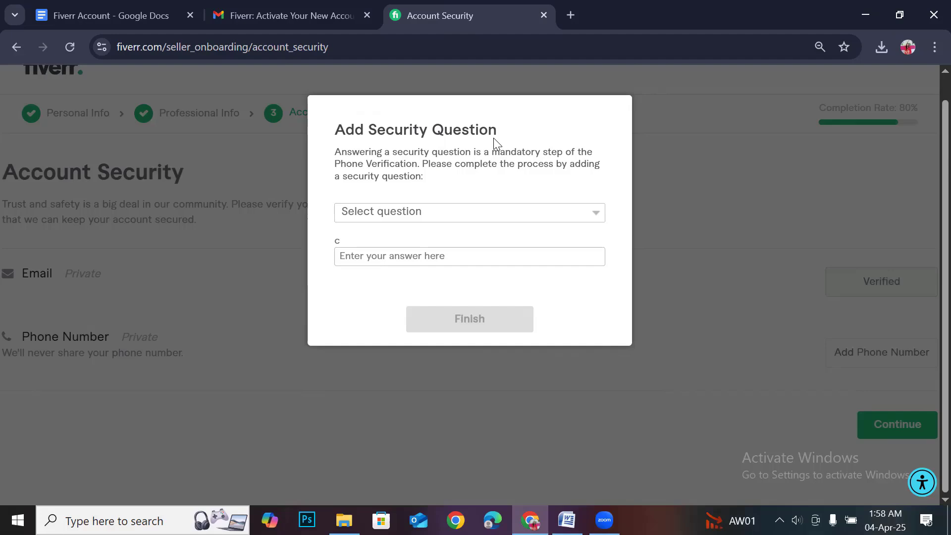
Add the security question "In what city did your parents meet?" with its answer and finish the phone verification process
{"action": "left_click", "coordinate": [425, 216]}
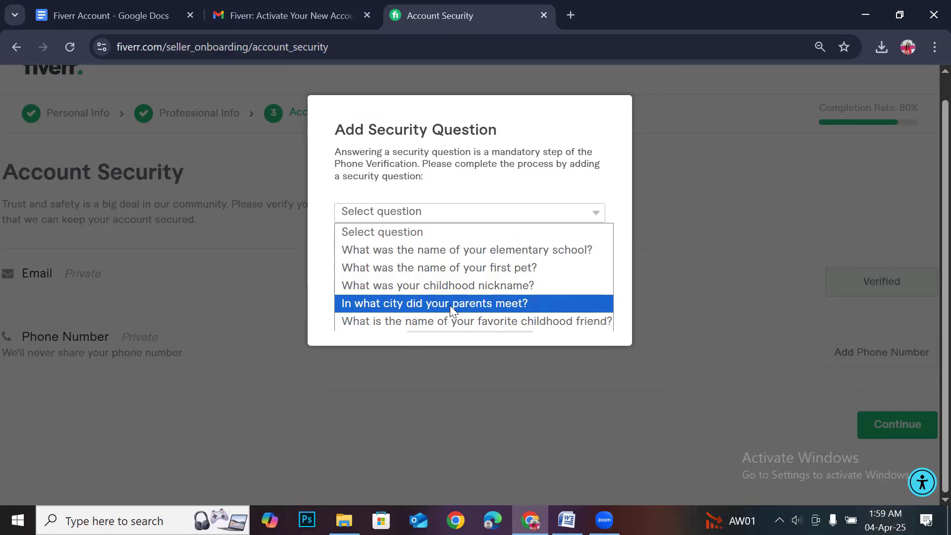
{"action": "left_click", "coordinate": [505, 303]}
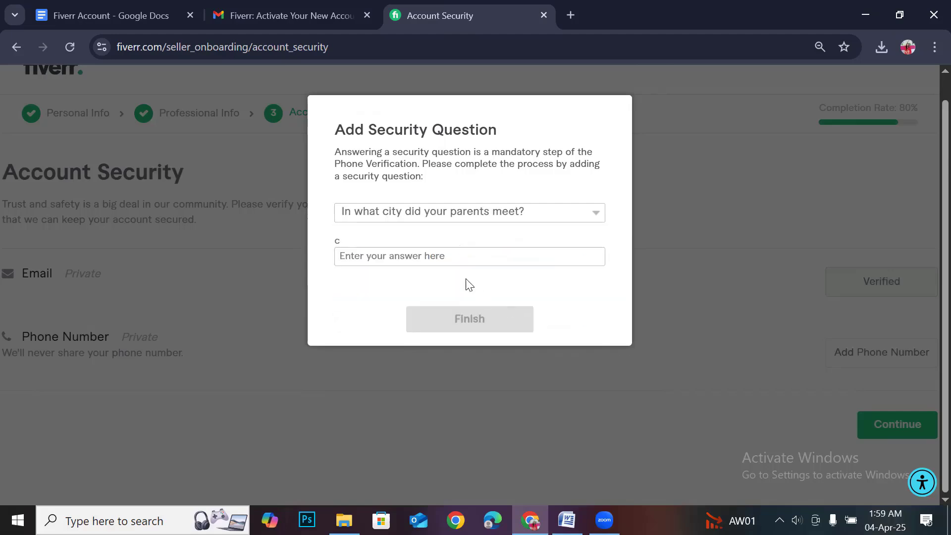
{"action": "left_click", "coordinate": [441, 255]}
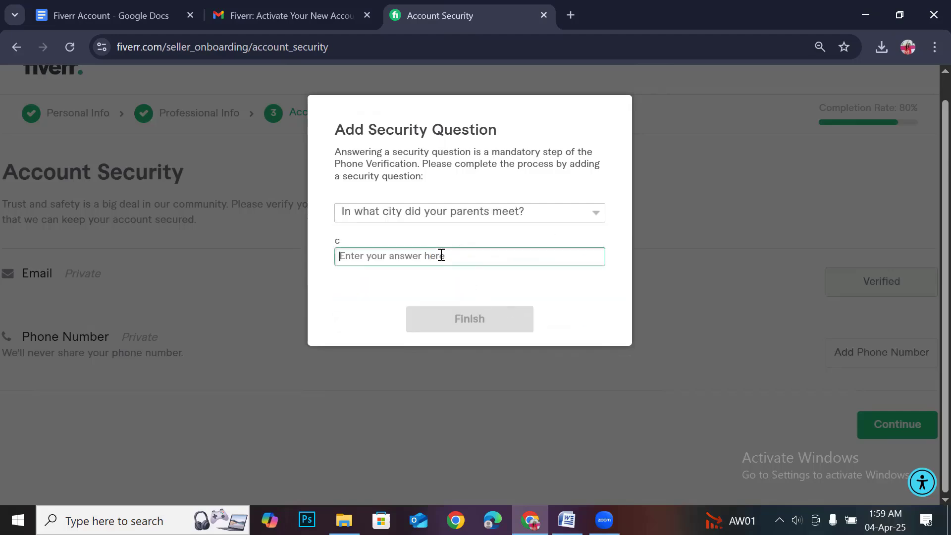
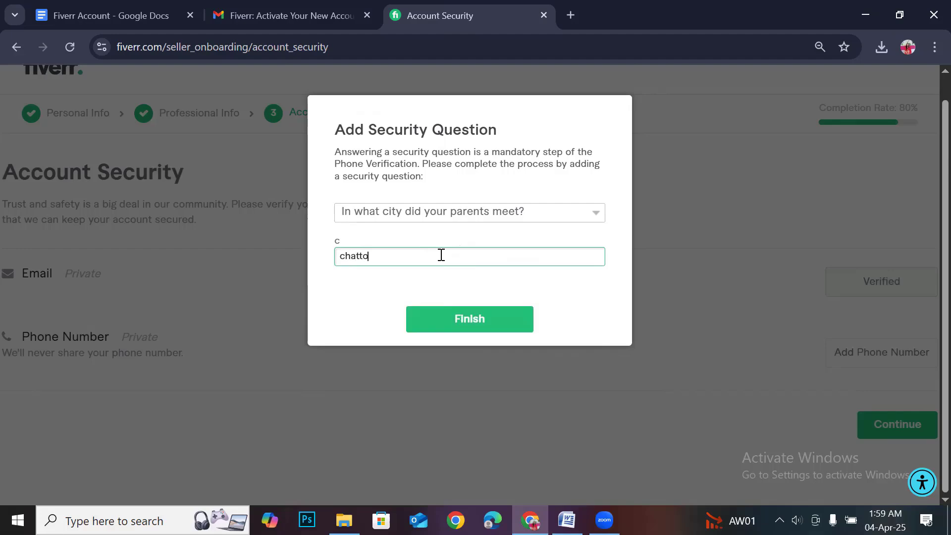
{"action": "left_click", "coordinate": [475, 322]}
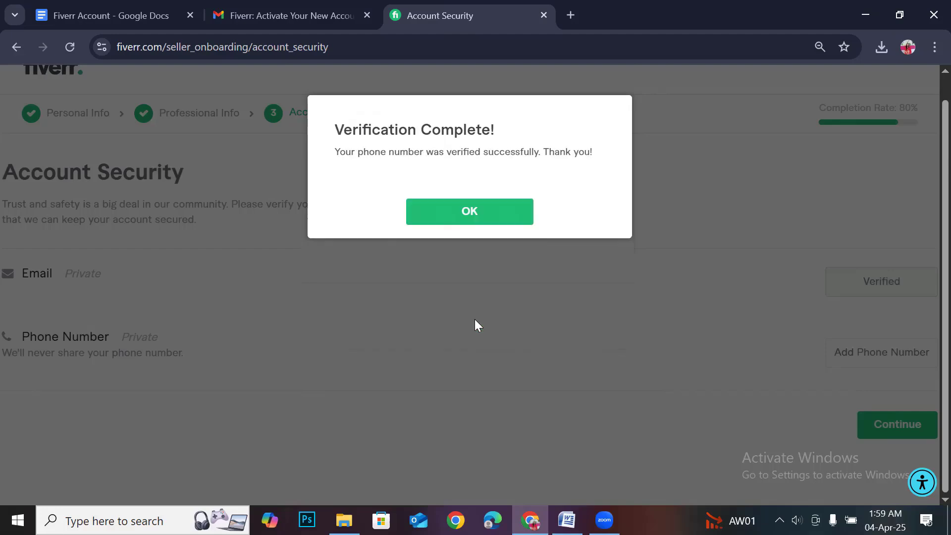
{"action": "left_click", "coordinate": [495, 213]}
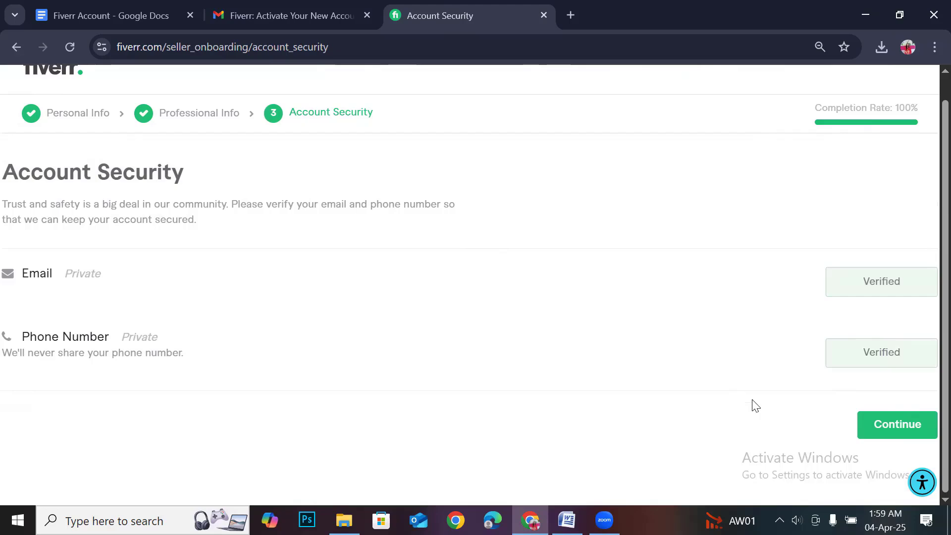
Complete the account security stage and choose to join the Kickstart program to open its checkout
{"action": "left_click", "coordinate": [893, 435]}
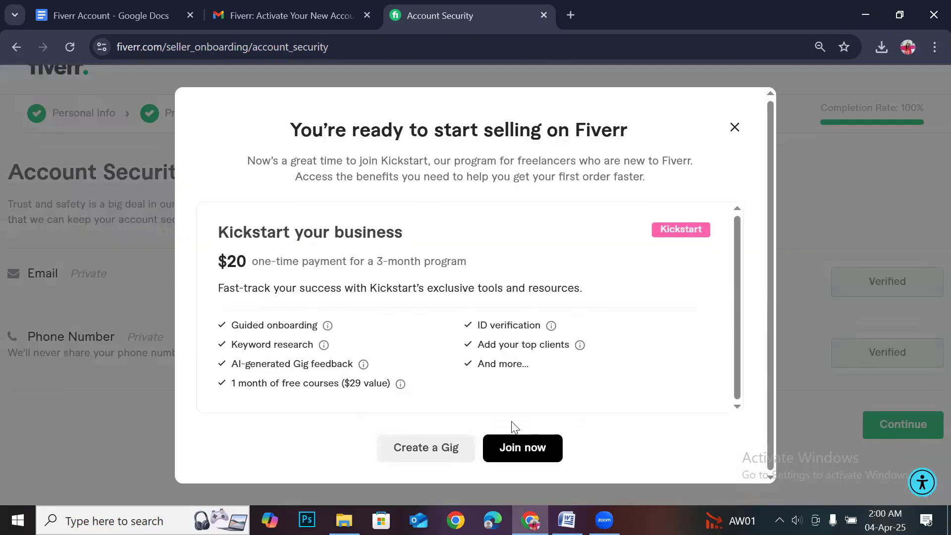
{"action": "left_click", "coordinate": [517, 448]}
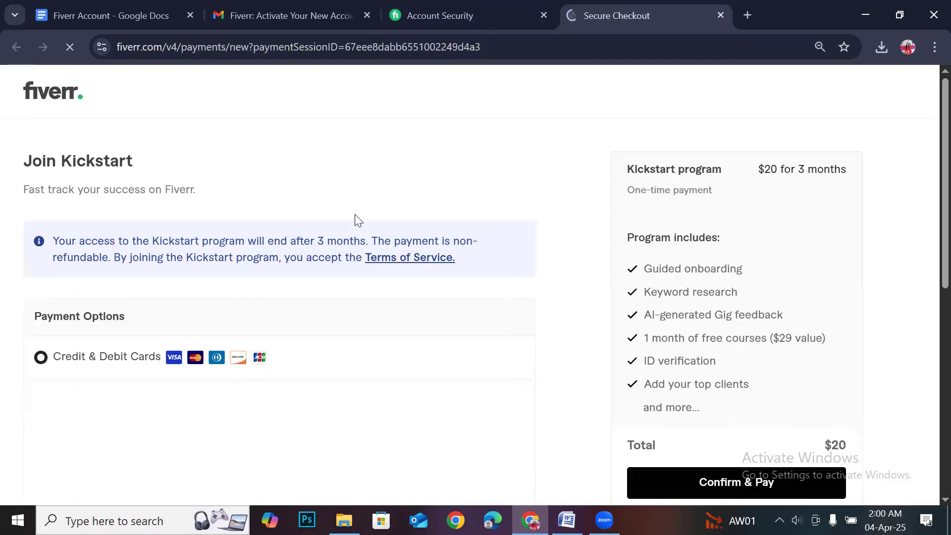
Examine the Kickstart checkout page, including its terms, included benefits, price, payment options and billing information
{"action": "scroll", "coordinate": [466, 241], "scroll_direction": "down", "scroll_amount": 2}
{"action": "scroll", "coordinate": [524, 304], "scroll_direction": "up", "scroll_amount": 2}
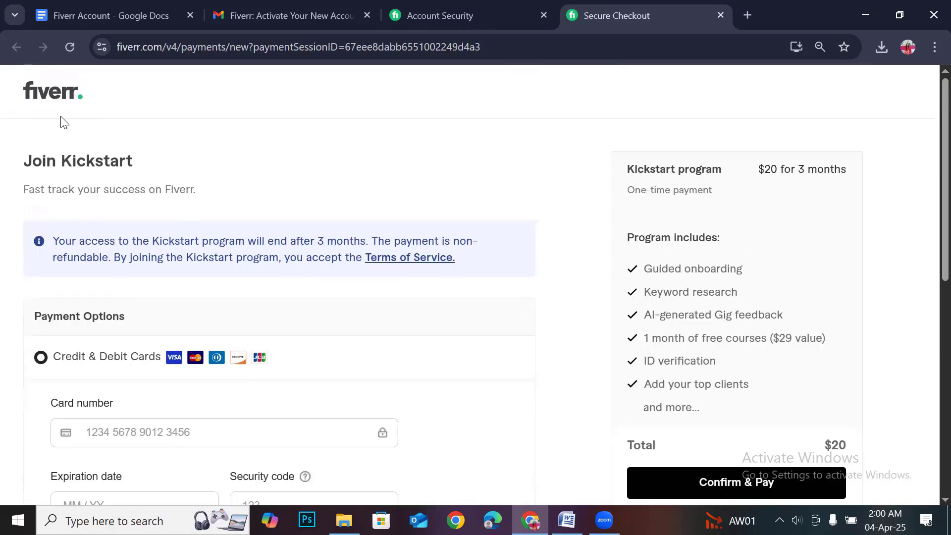
{"action": "scroll", "coordinate": [497, 237], "scroll_direction": "down", "scroll_amount": 1}
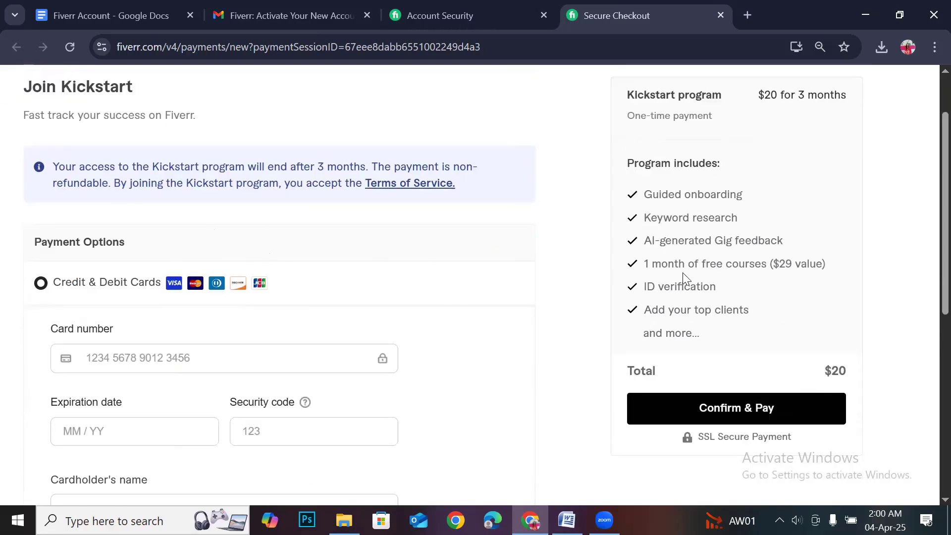
{"action": "scroll", "coordinate": [684, 270], "scroll_direction": "down", "scroll_amount": 2}
{"action": "scroll", "coordinate": [124, 127], "scroll_direction": "up", "scroll_amount": 3}
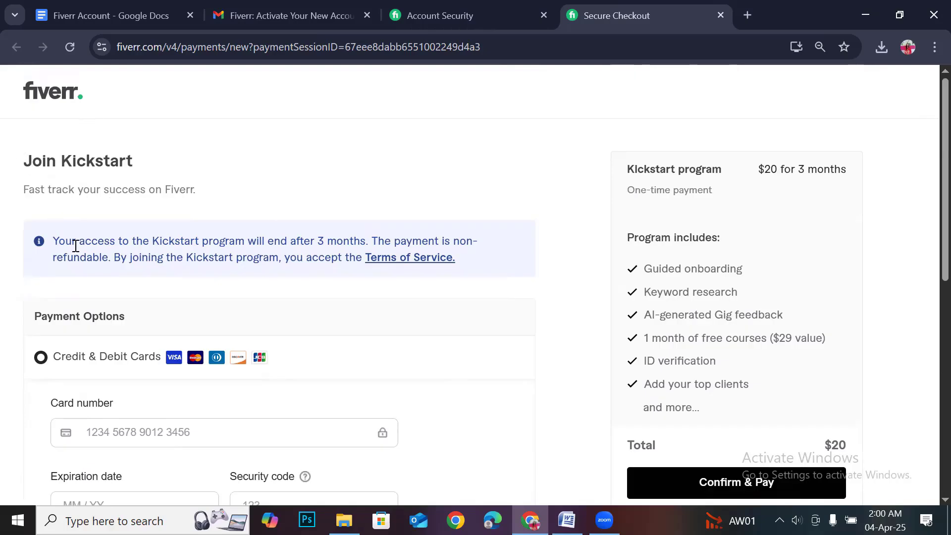
{"action": "scroll", "coordinate": [357, 324], "scroll_direction": "down", "scroll_amount": 2}
{"action": "scroll", "coordinate": [367, 330], "scroll_direction": "down", "scroll_amount": 3}
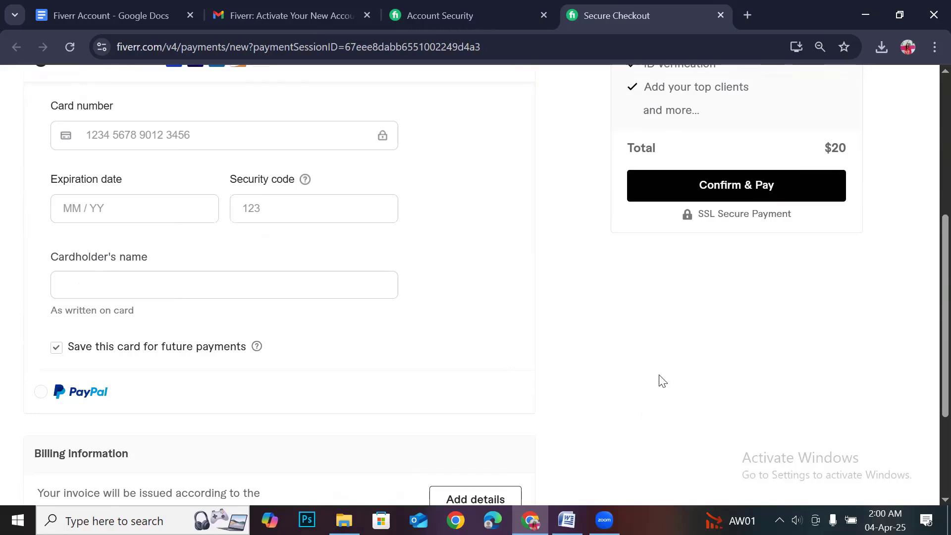
{"action": "scroll", "coordinate": [664, 382], "scroll_direction": "up", "scroll_amount": 4}
{"action": "scroll", "coordinate": [400, 359], "scroll_direction": "up", "scroll_amount": 2}
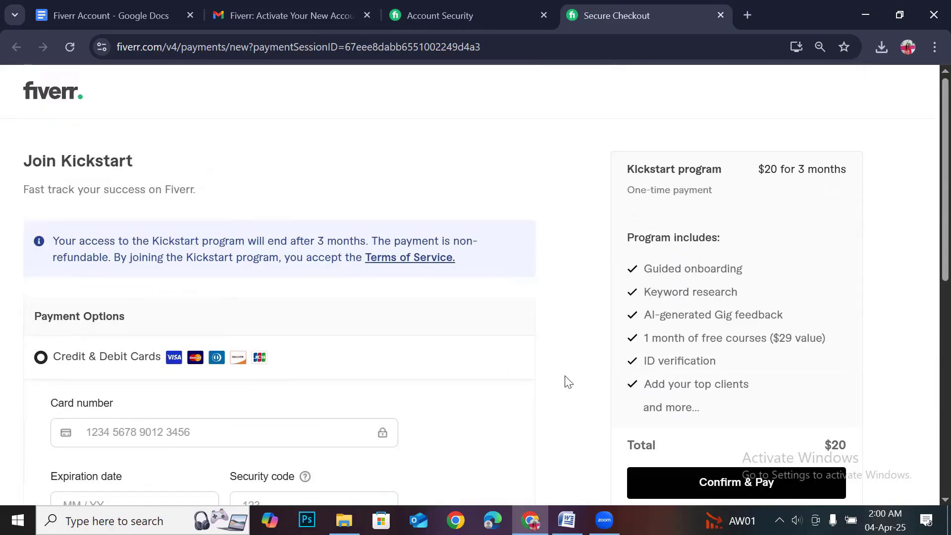
Look through the Kickstart checkout once more, covering the payment form and the program summary
{"action": "scroll", "coordinate": [564, 382], "scroll_direction": "down", "scroll_amount": 7}
{"action": "scroll", "coordinate": [618, 424], "scroll_direction": "down", "scroll_amount": 1}
{"action": "scroll", "coordinate": [633, 427], "scroll_direction": "up", "scroll_amount": 8}
{"action": "scroll", "coordinate": [705, 357], "scroll_direction": "down", "scroll_amount": 3}
{"action": "scroll", "coordinate": [771, 372], "scroll_direction": "up", "scroll_amount": 2}
{"action": "scroll", "coordinate": [771, 375], "scroll_direction": "up", "scroll_amount": 2}
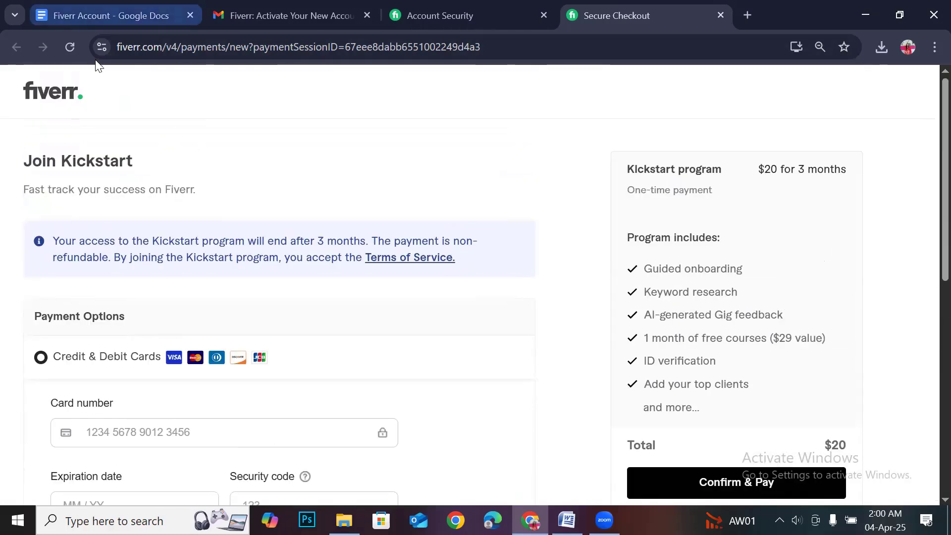
Leave the Kickstart checkout for the Fiverr home page and open the account's own profile
{"action": "left_click", "coordinate": [63, 93]}
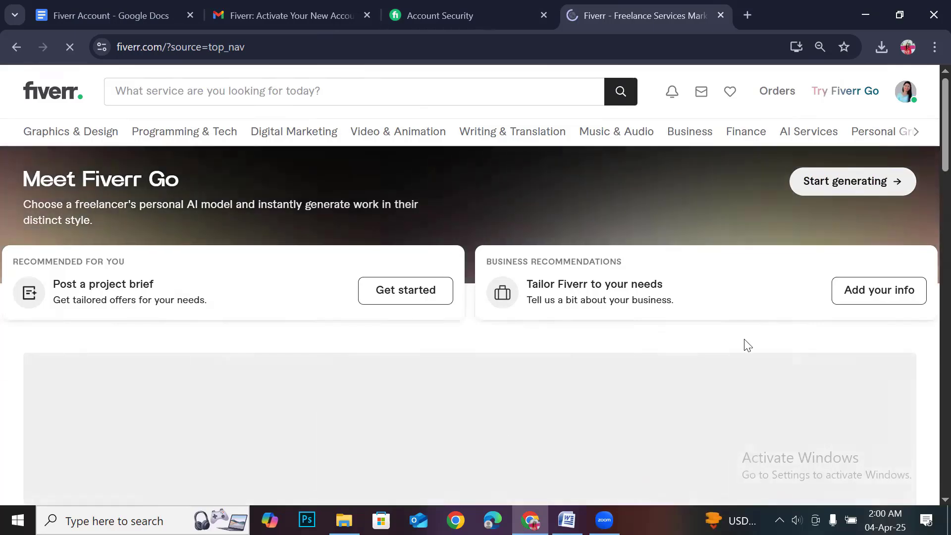
{"action": "left_click", "coordinate": [905, 93]}
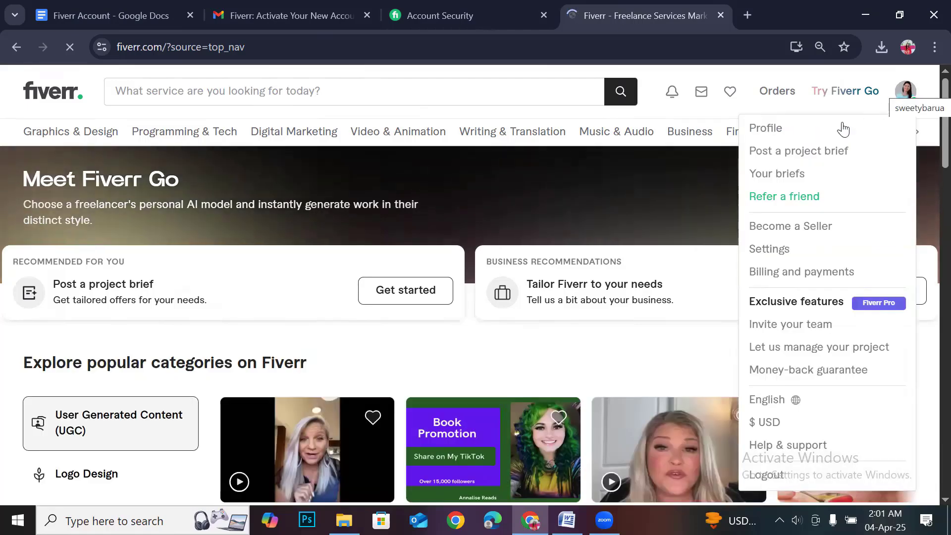
{"action": "left_click", "coordinate": [772, 133]}
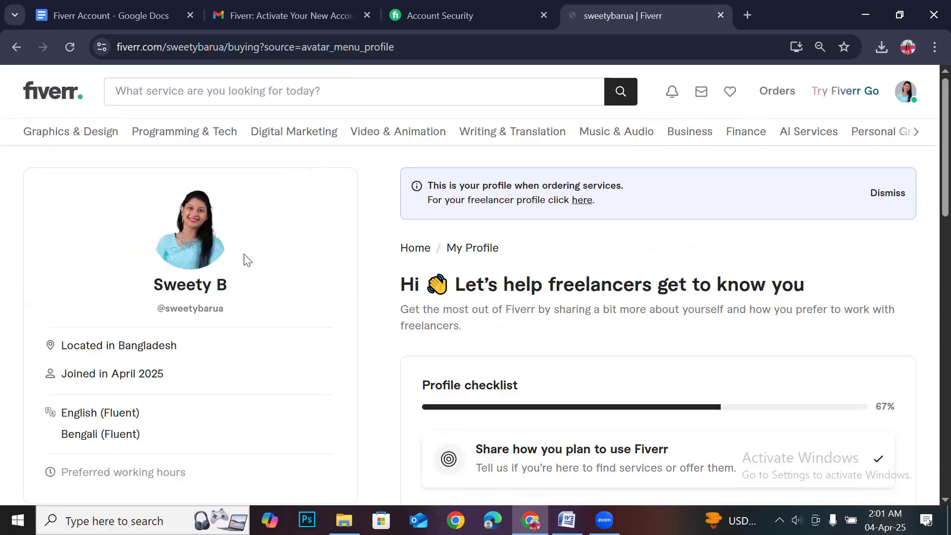
Examine the buyer profile page, including the personal details, profile checklist, public preview option and the seller mode link
{"action": "scroll", "coordinate": [285, 300], "scroll_direction": "down", "scroll_amount": 1}
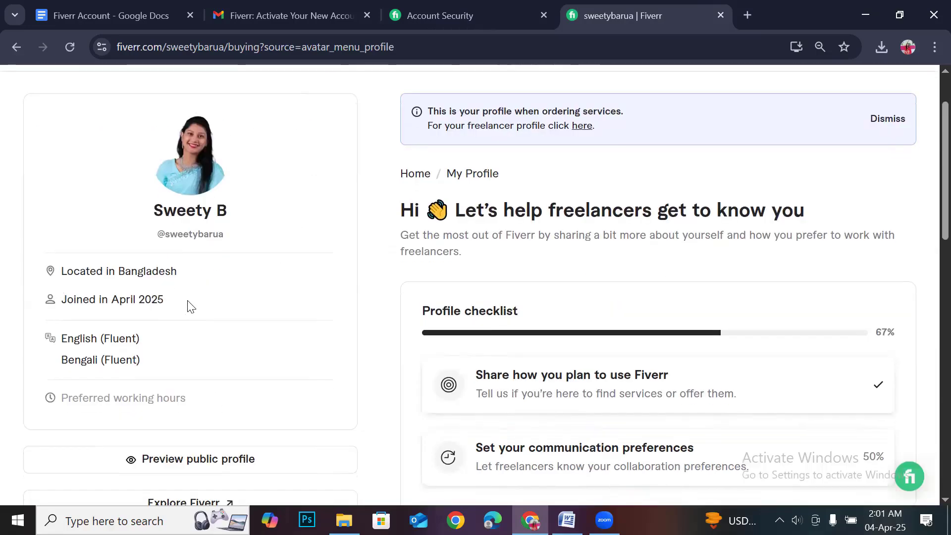
{"action": "scroll", "coordinate": [188, 305], "scroll_direction": "down", "scroll_amount": 1}
{"action": "scroll", "coordinate": [155, 304], "scroll_direction": "down", "scroll_amount": 1}
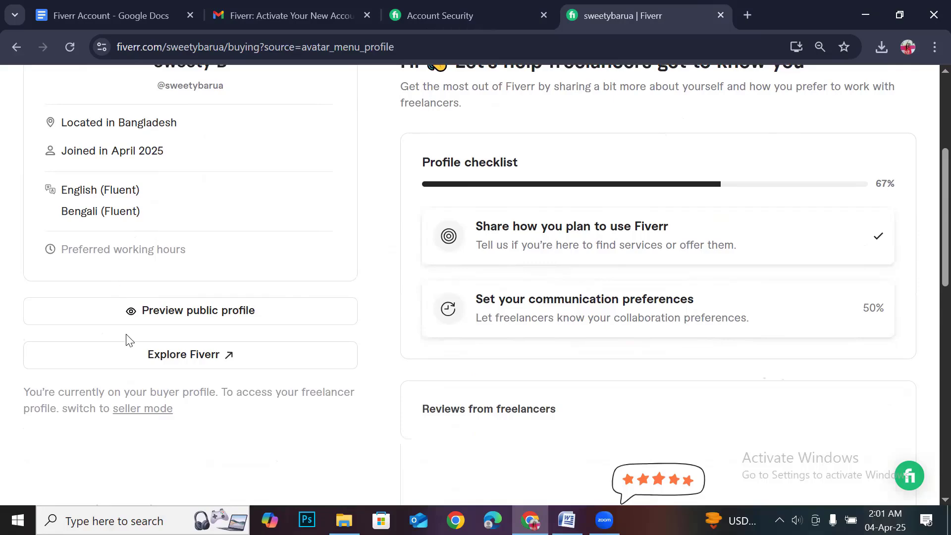
{"action": "scroll", "coordinate": [149, 398], "scroll_direction": "down", "scroll_amount": 2}
{"action": "scroll", "coordinate": [151, 403], "scroll_direction": "up", "scroll_amount": 2}
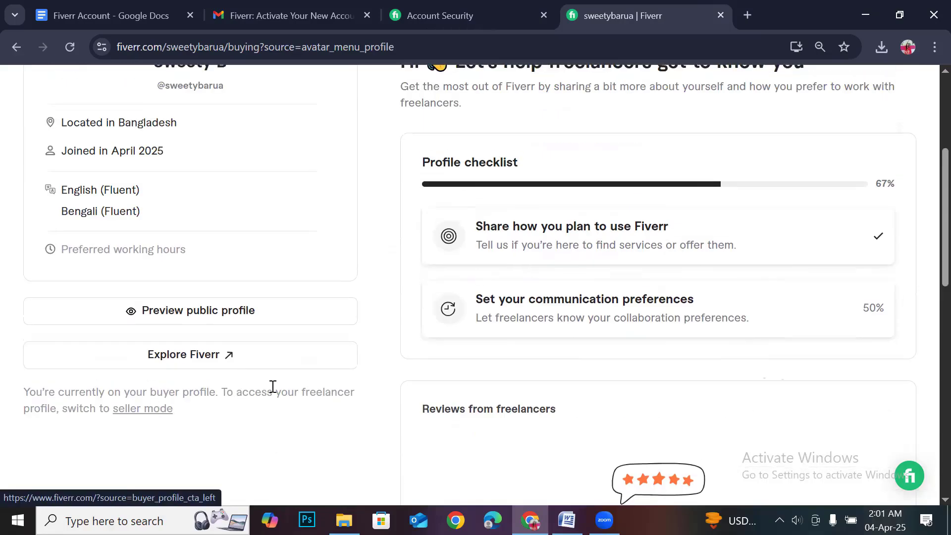
{"action": "scroll", "coordinate": [273, 387], "scroll_direction": "up", "scroll_amount": 3}
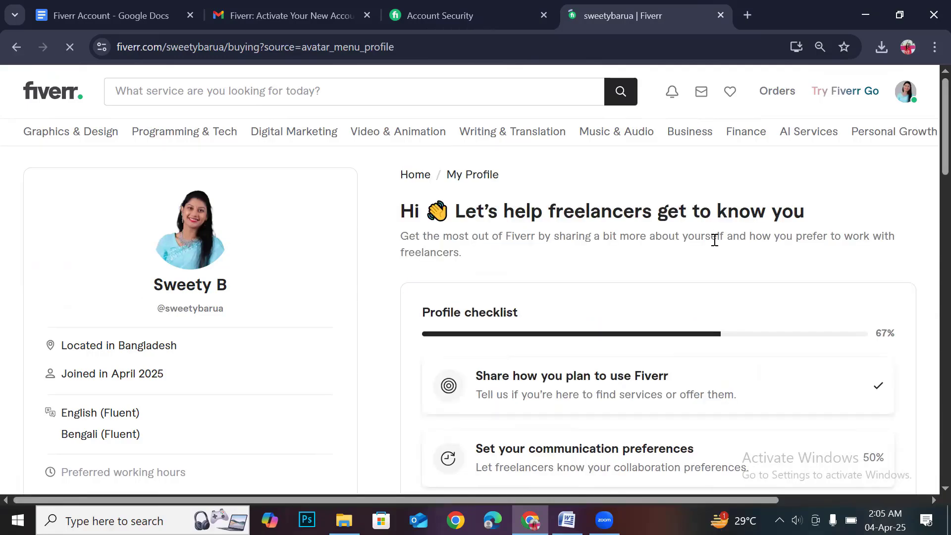
{"action": "scroll", "coordinate": [715, 243], "scroll_direction": "down", "scroll_amount": 3}
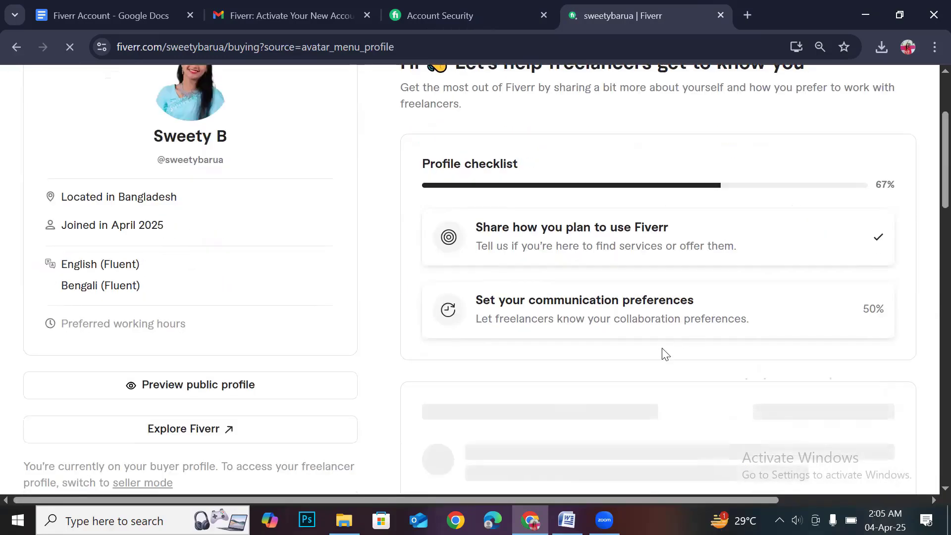
{"action": "scroll", "coordinate": [599, 381], "scroll_direction": "up", "scroll_amount": 3}
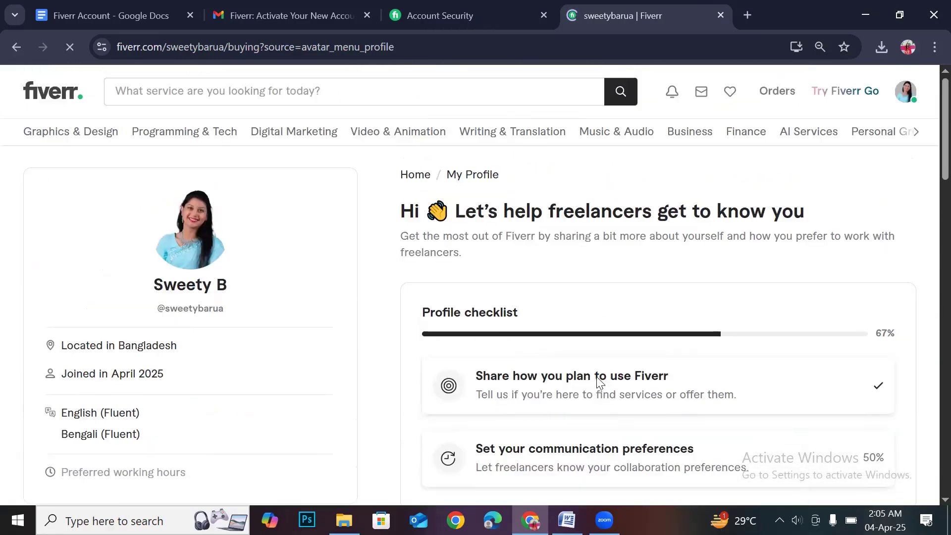